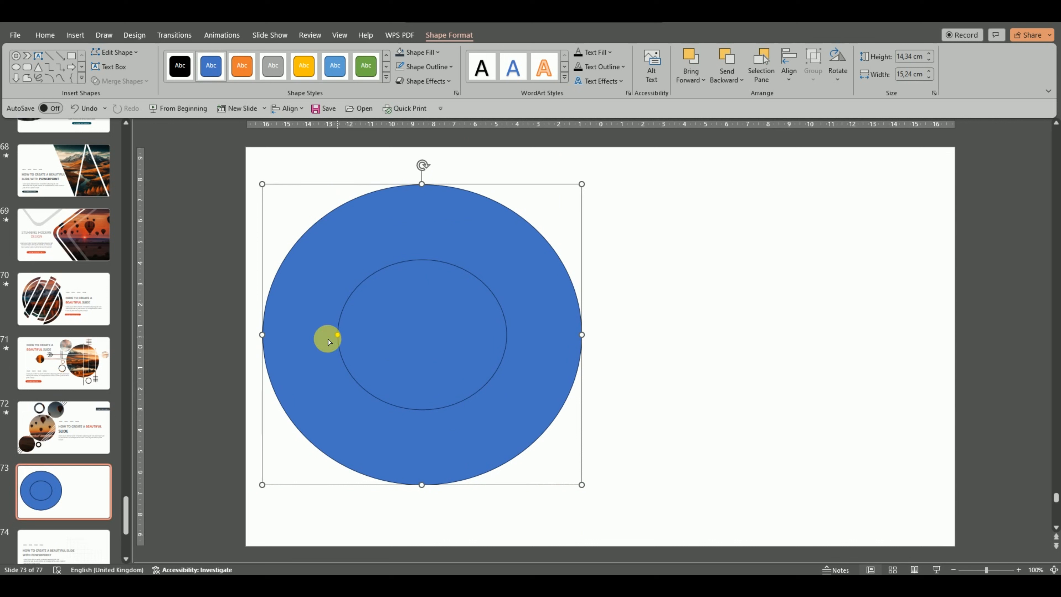
Thin the blue donut into a narrow ring and move it down around the solid circle
drag(328, 342, 280, 358)
mouse_move(515, 228)
mouse_down()
mouse_move(521, 247)
mouse_move(514, 238)
mouse_up()
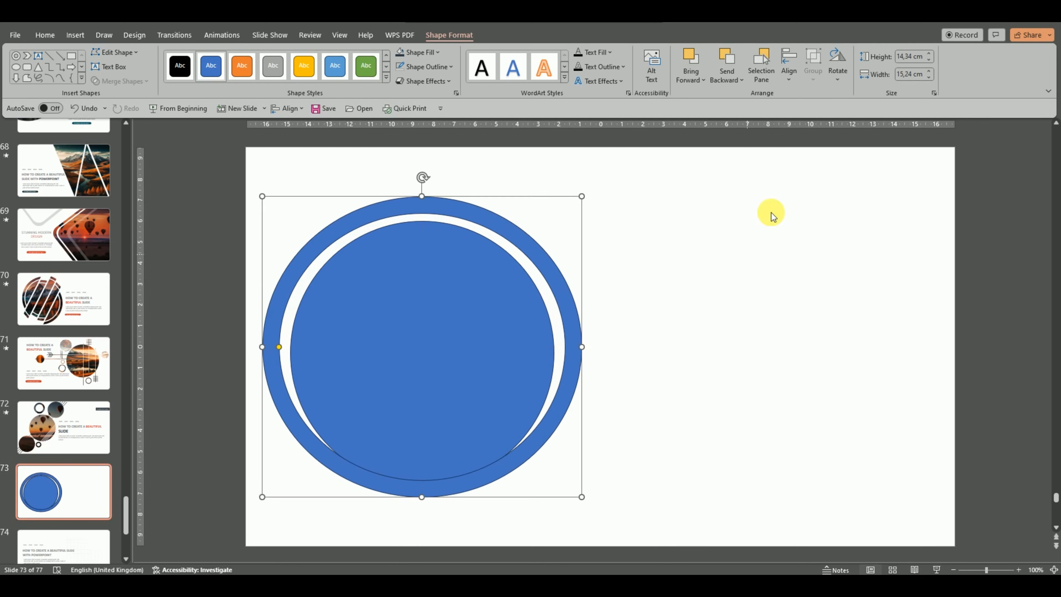
Set the ring's height and width to 15 cm each
click(926, 55)
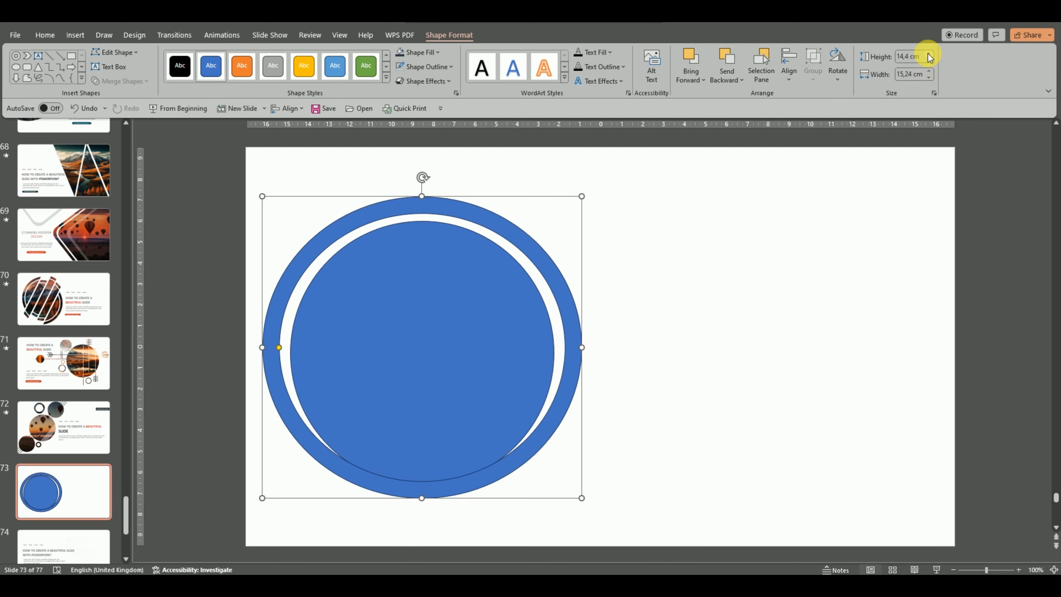
click(928, 55)
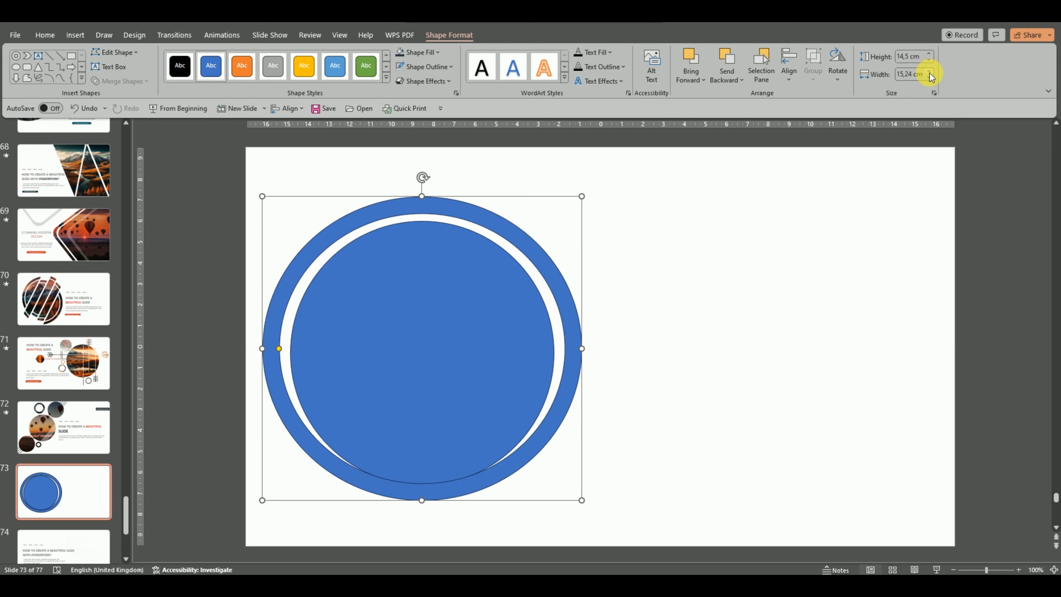
click(928, 54)
click(928, 54)
click(927, 54)
click(928, 55)
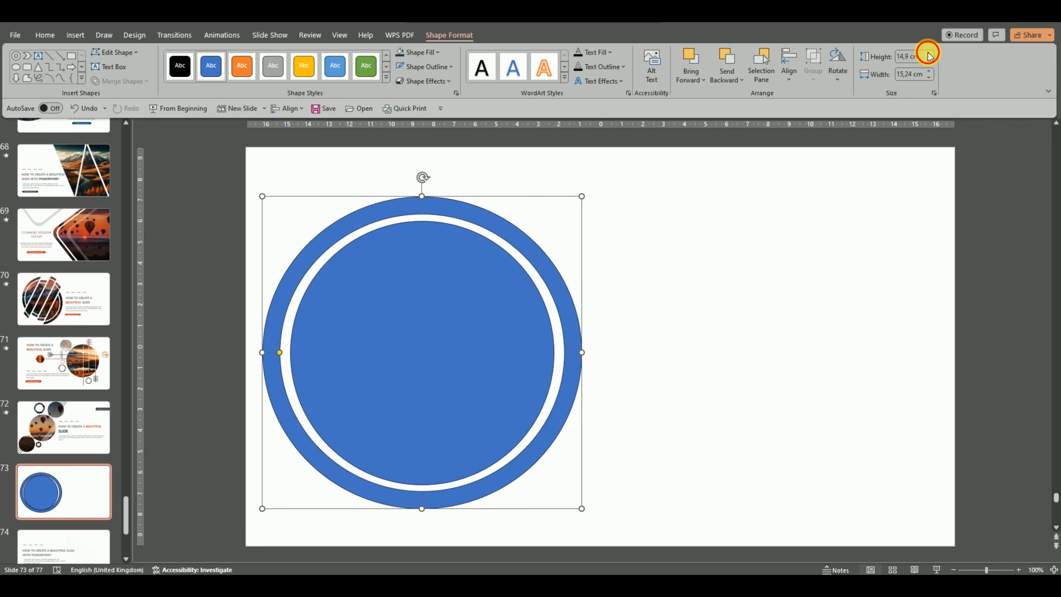
click(927, 55)
click(928, 77)
click(927, 78)
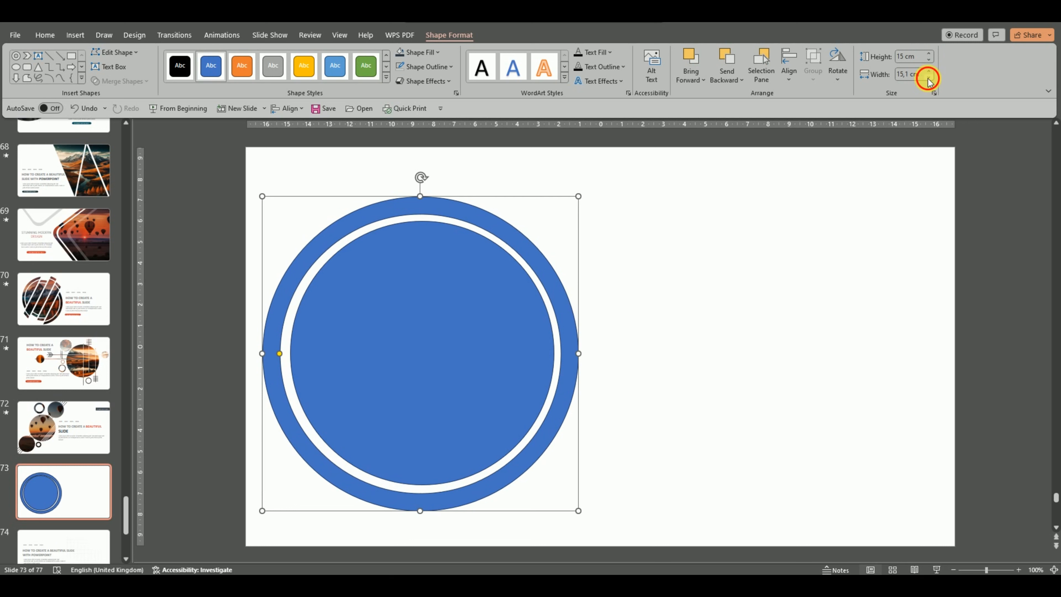
click(928, 77)
Align the solid circle and the ring to each other by center and middle
click(434, 353)
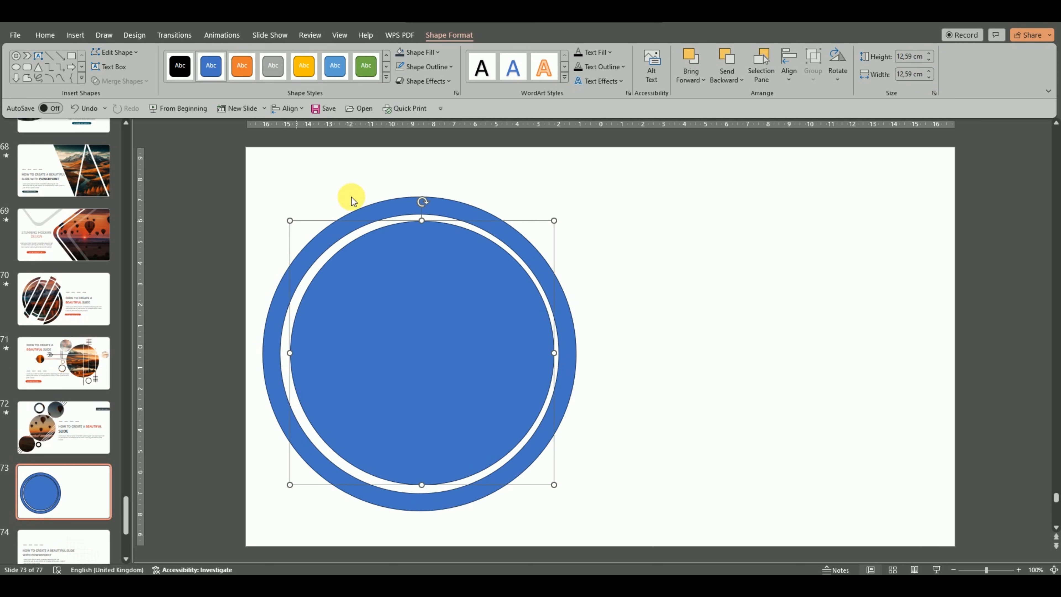
shift+click(374, 209)
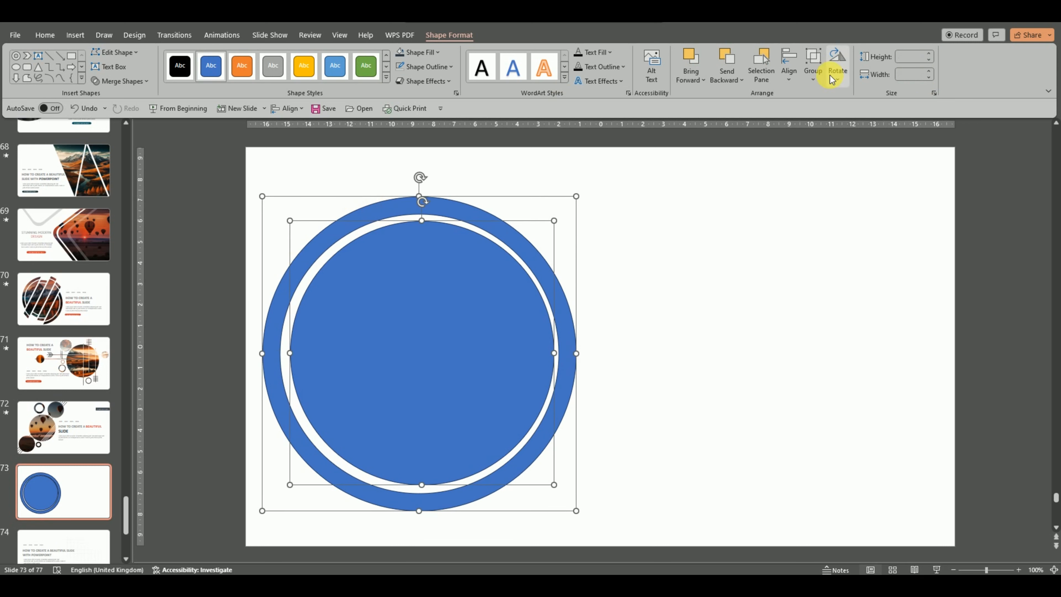
click(794, 85)
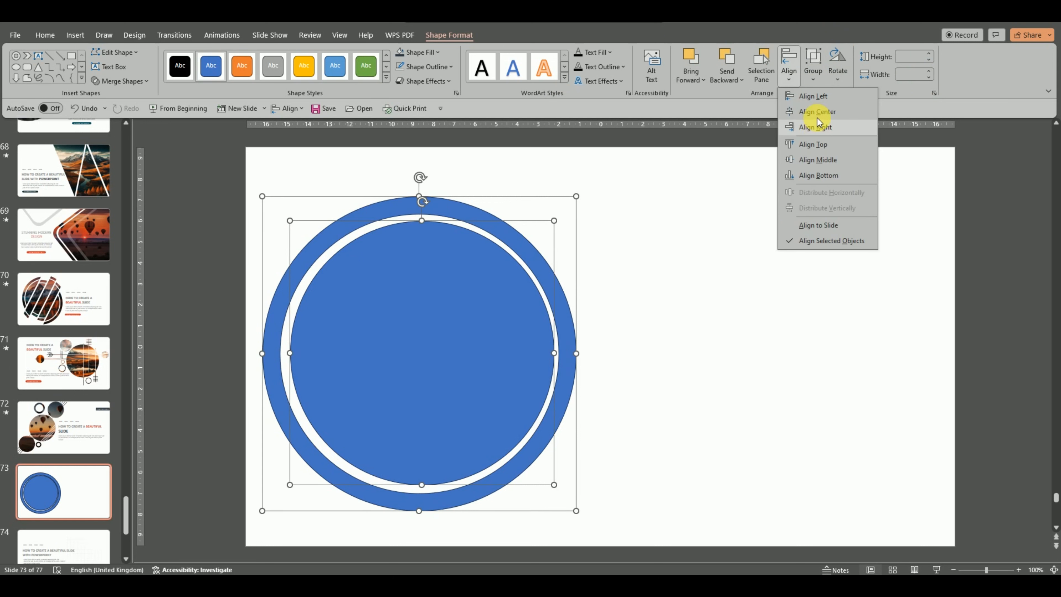
click(817, 109)
click(789, 83)
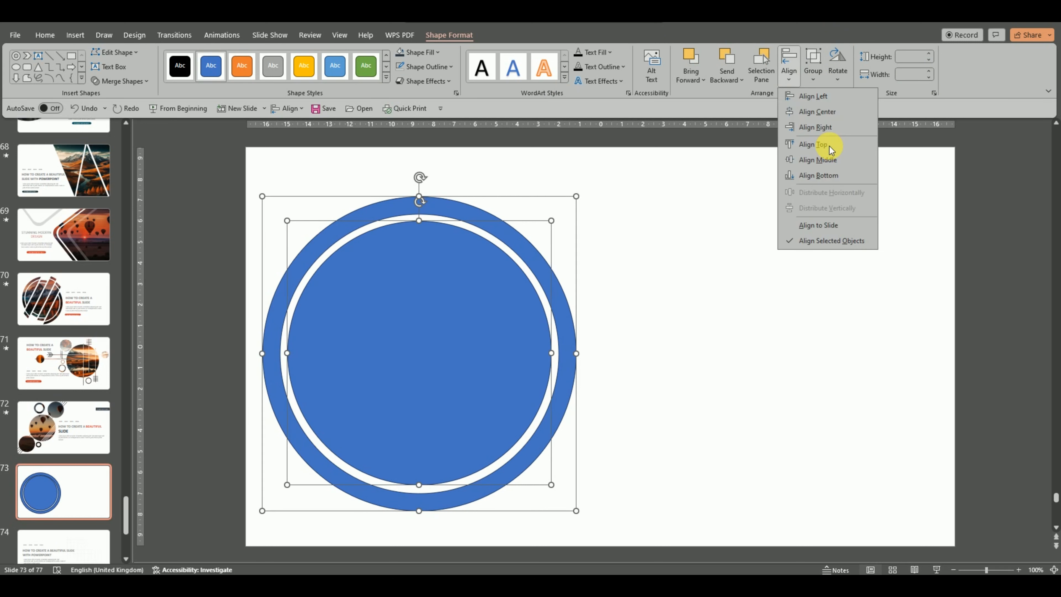
click(830, 172)
click(577, 277)
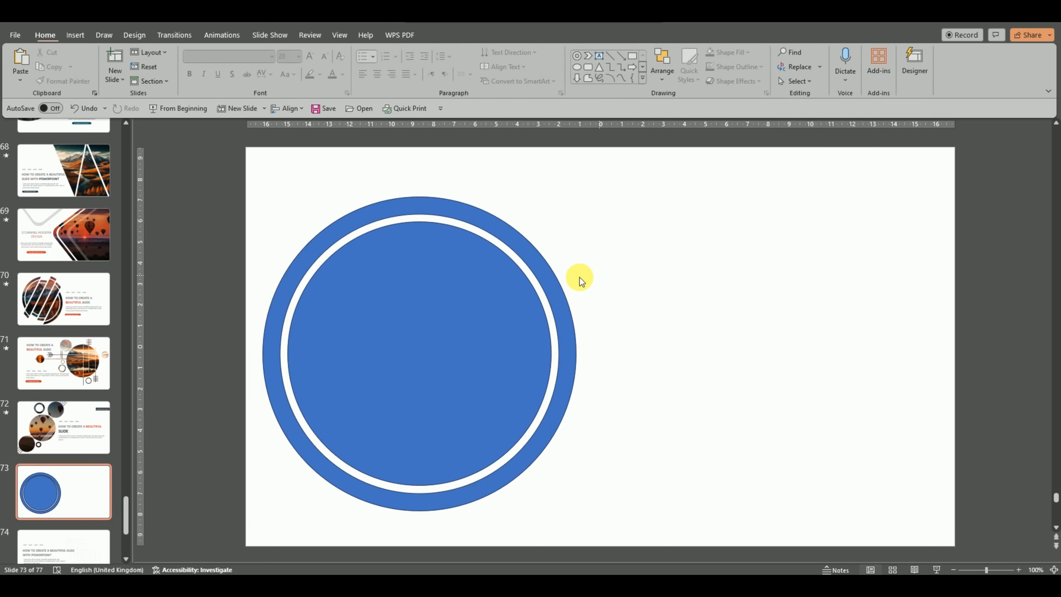
Shrink the solid inner circle slightly about its center to widen the white gap inside the ring
click(498, 289)
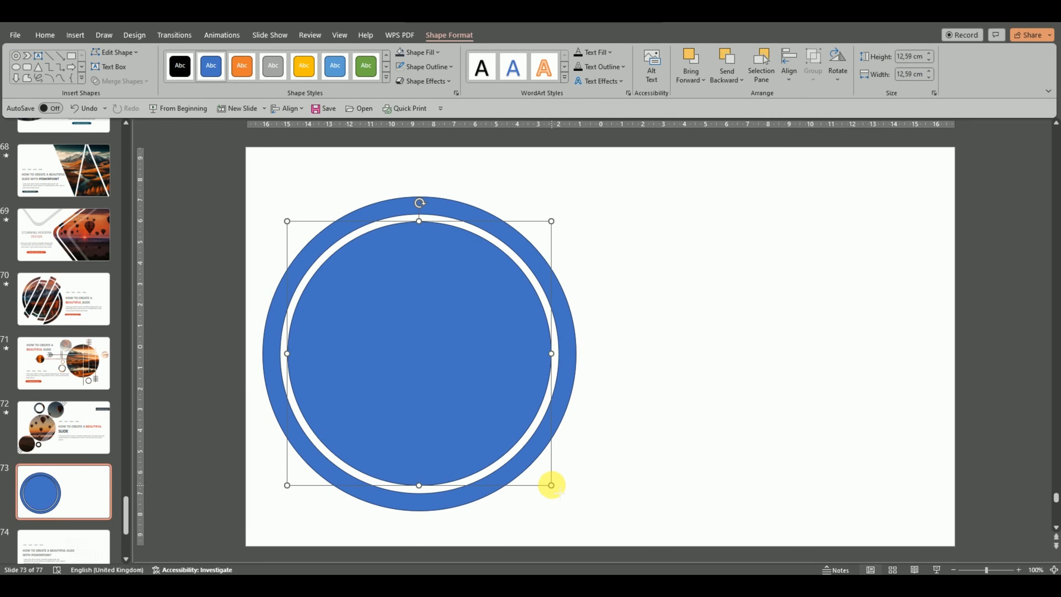
drag(551, 485, 542, 475)
click(518, 232)
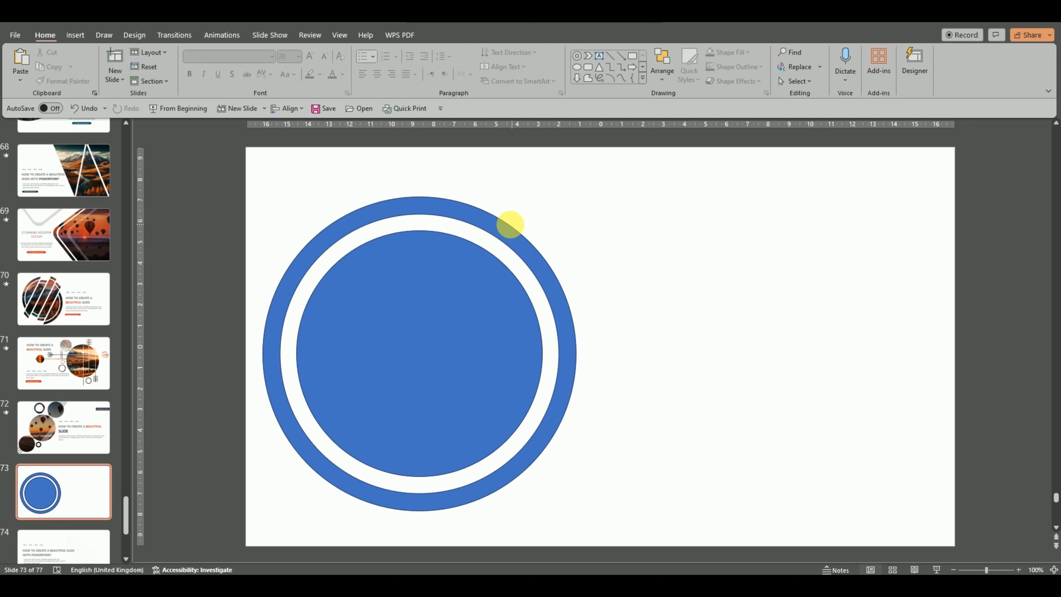
Merge the ring and the inner circle into one shape with Union
click(505, 225)
shift+click(451, 308)
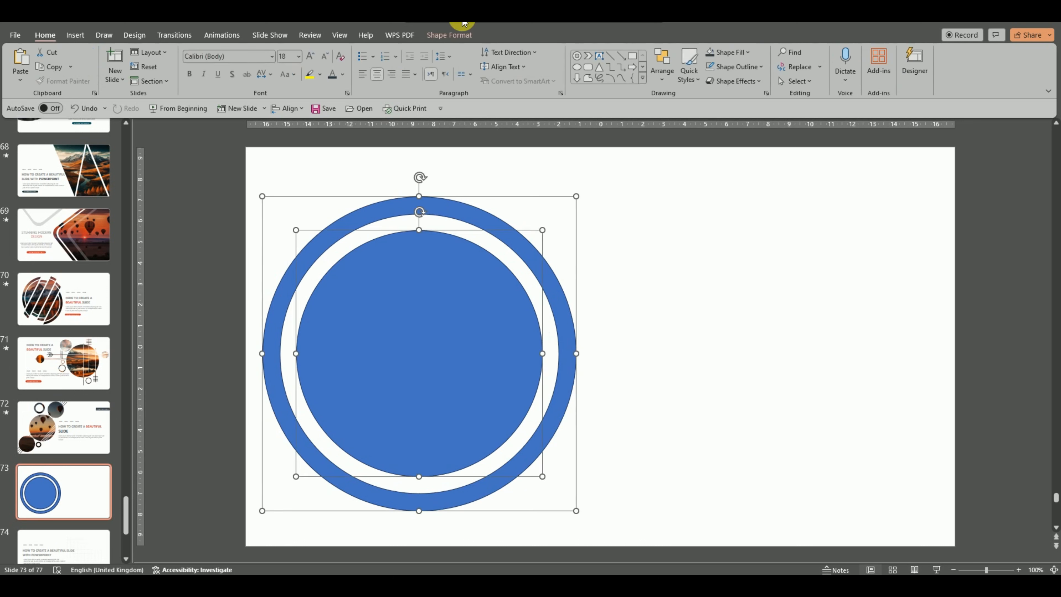
click(450, 35)
click(121, 81)
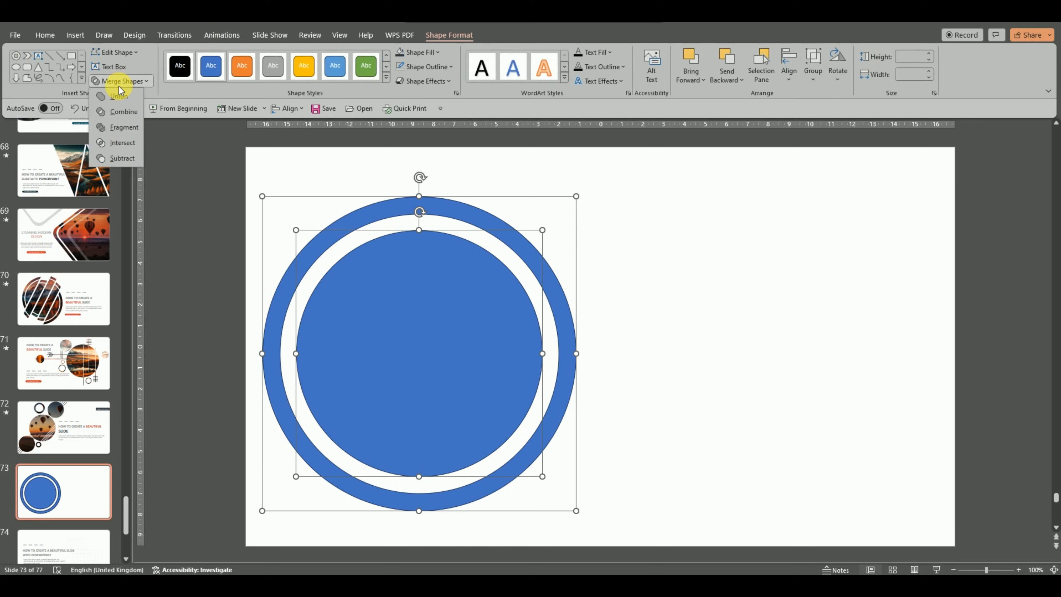
click(118, 96)
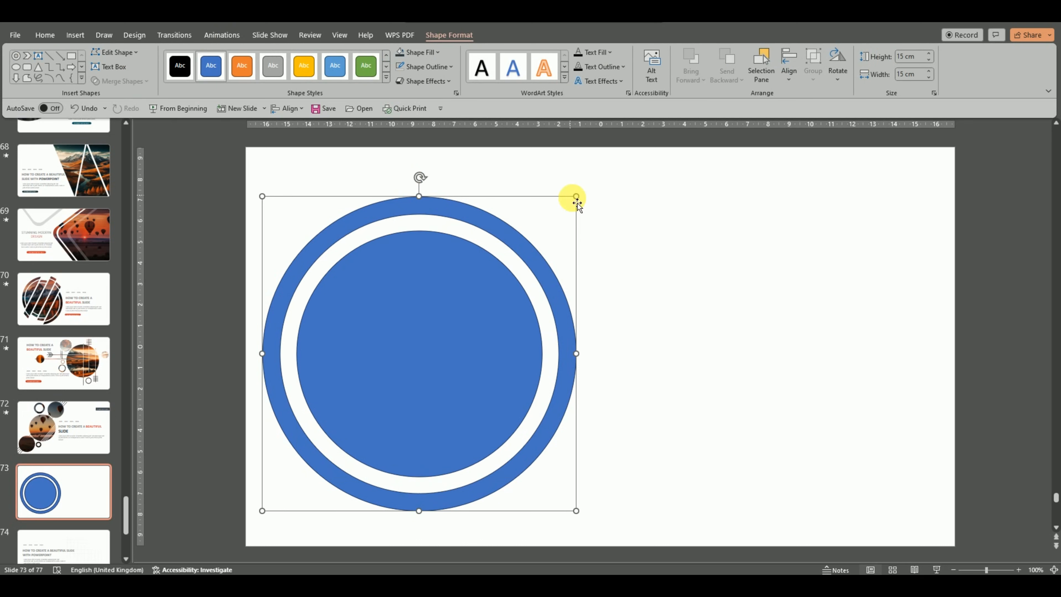
Scale the merged circle shape about its center to about 12.86 cm and move it up to the slide's vertical middle
drag(576, 196, 535, 219)
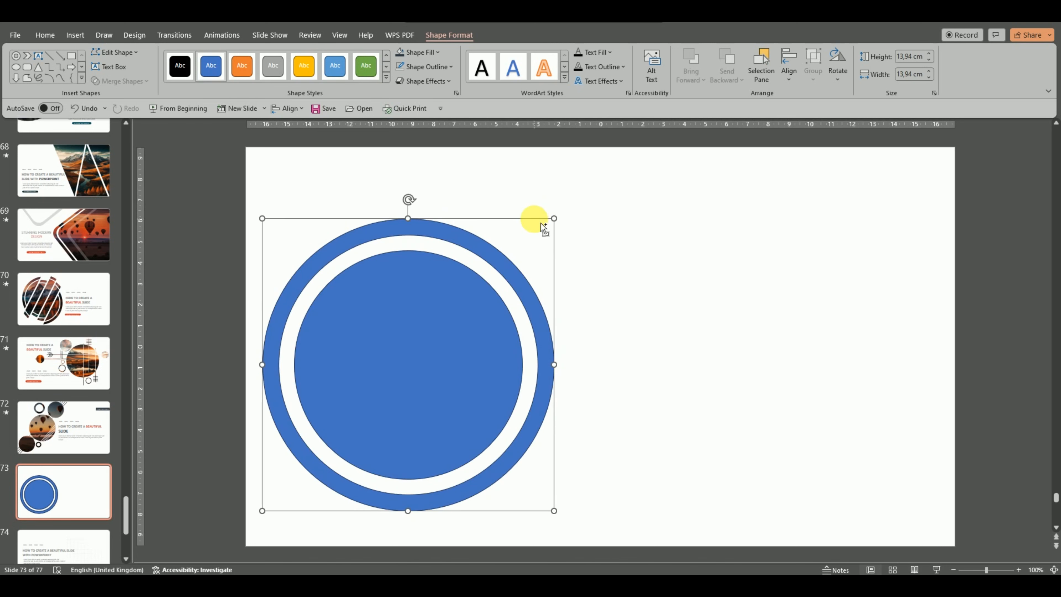
key(ctrl+z)
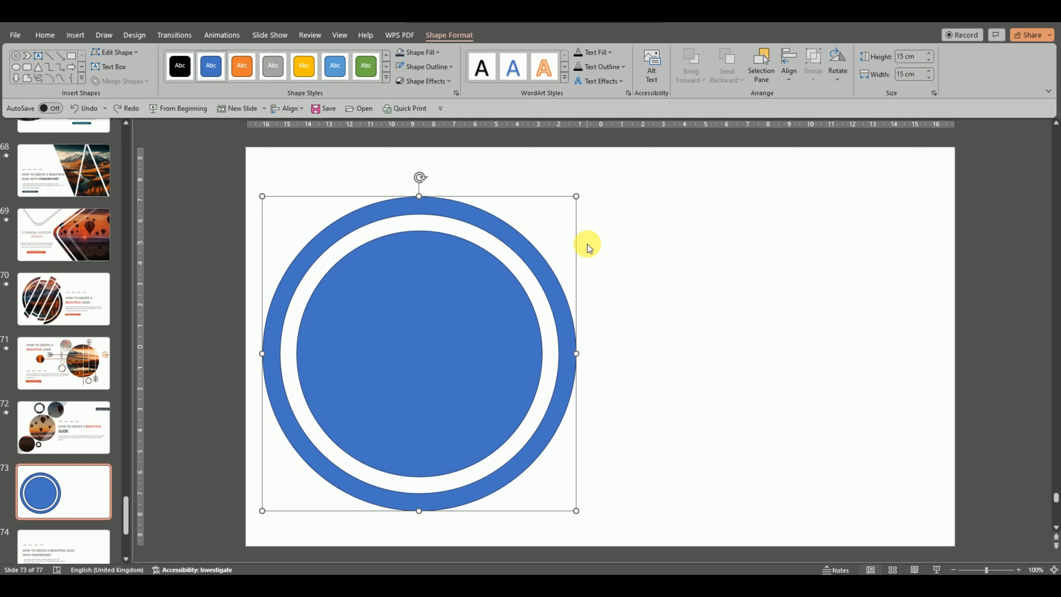
drag(577, 198, 552, 218)
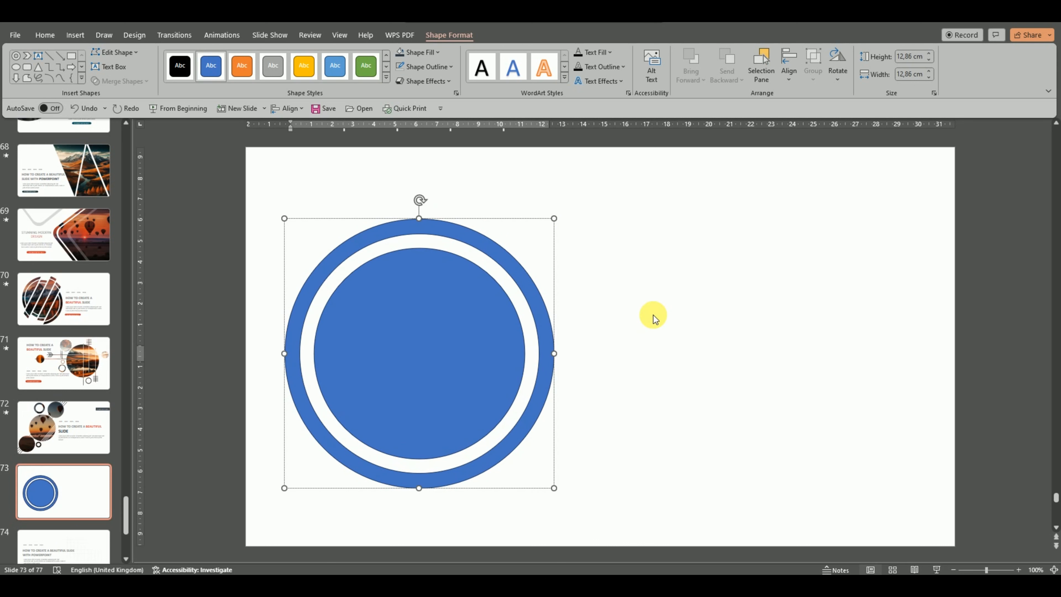
click(651, 317)
drag(404, 356, 405, 357)
click(701, 322)
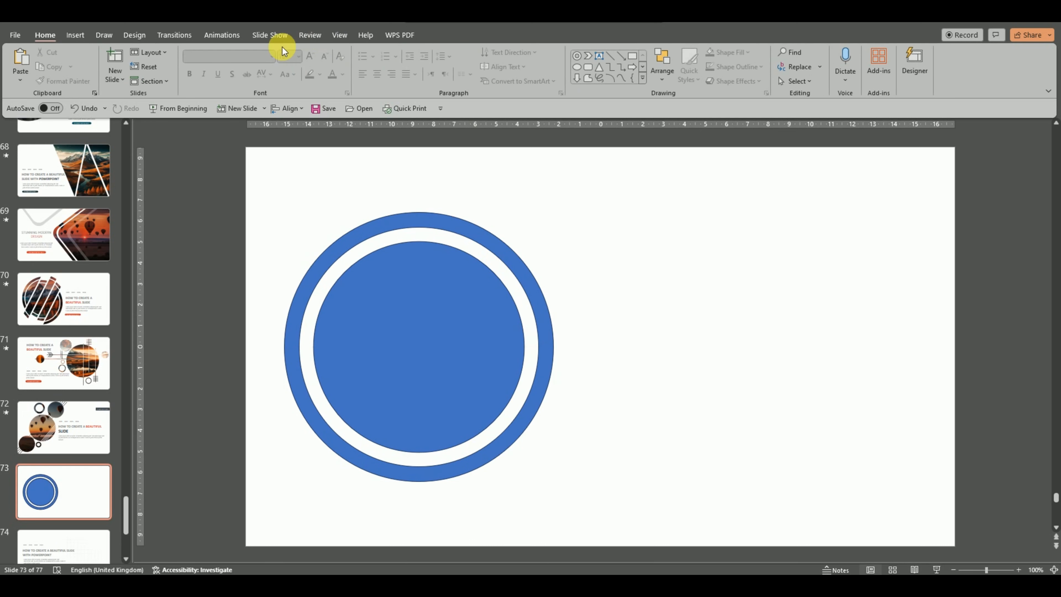
Search the stock illustrations for "paint" and insert the light grey single brush stroke
click(75, 37)
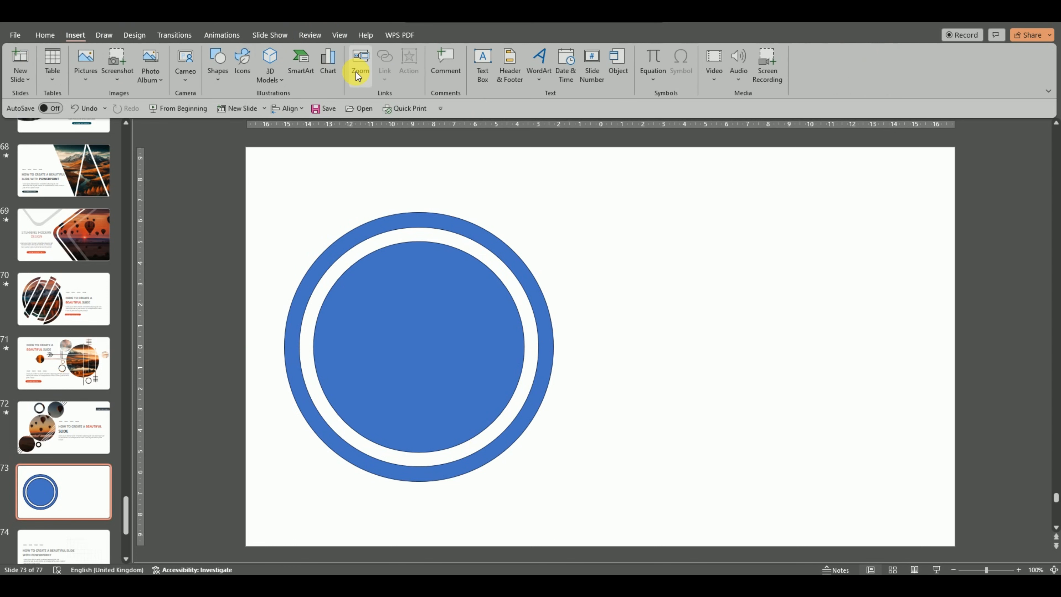
click(242, 60)
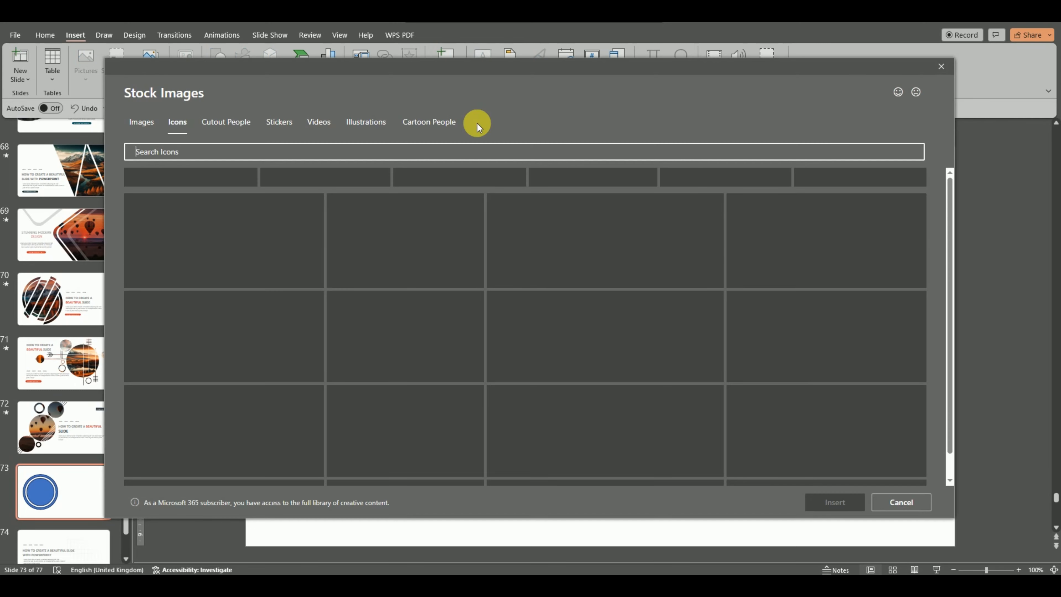
click(378, 122)
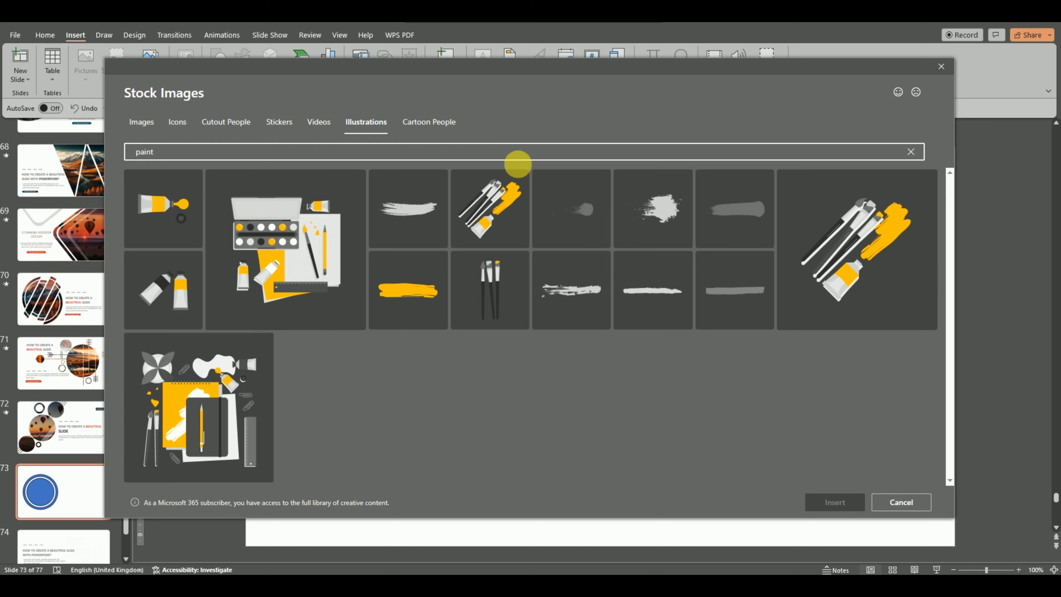
click(414, 214)
click(832, 502)
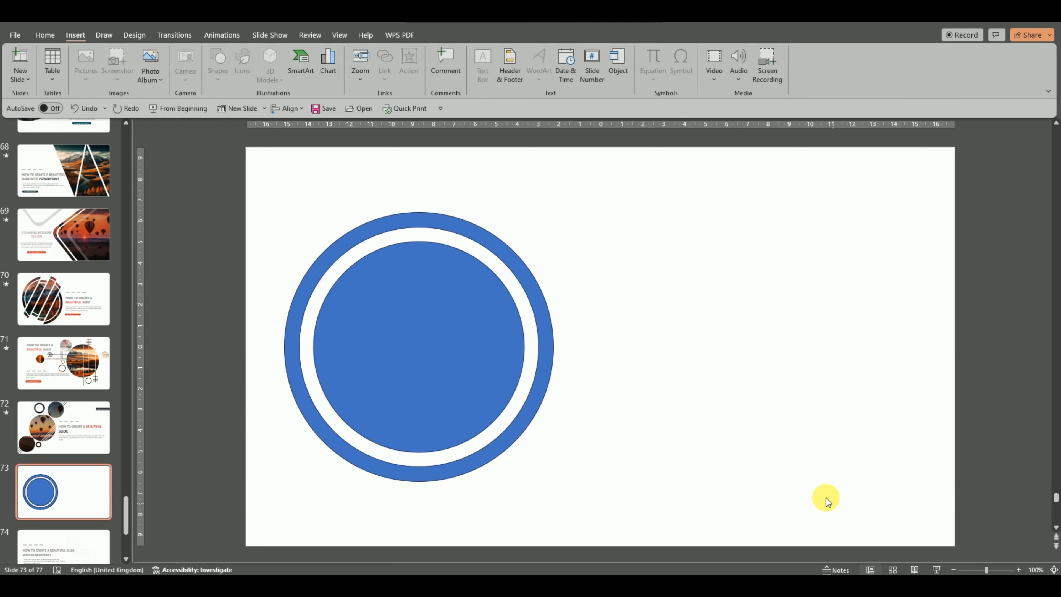
Move the brush stroke graphic beside the circles and convert it to separate editable shapes
drag(563, 353, 641, 279)
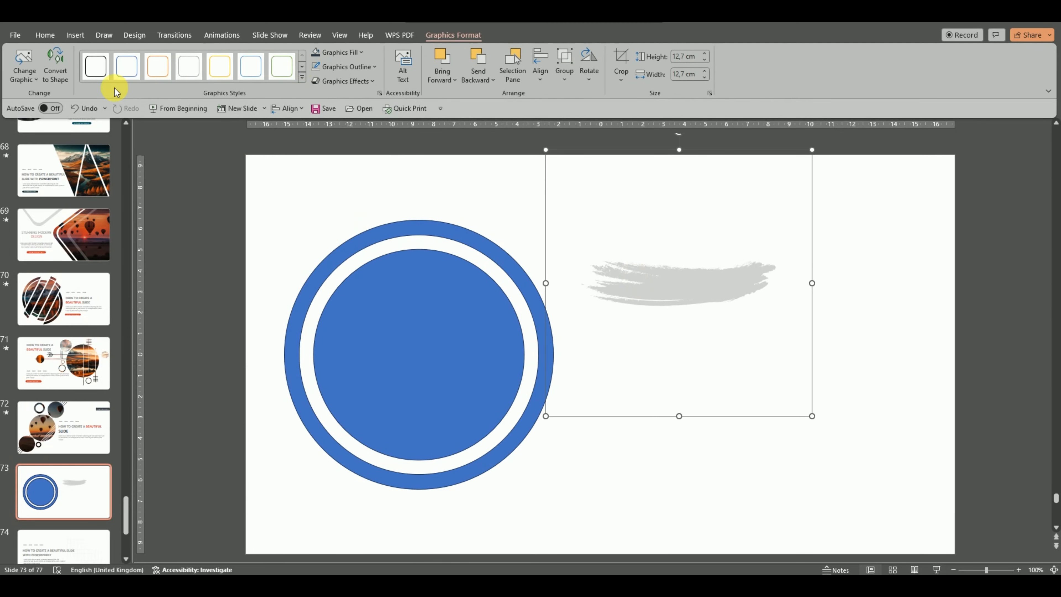
click(287, 193)
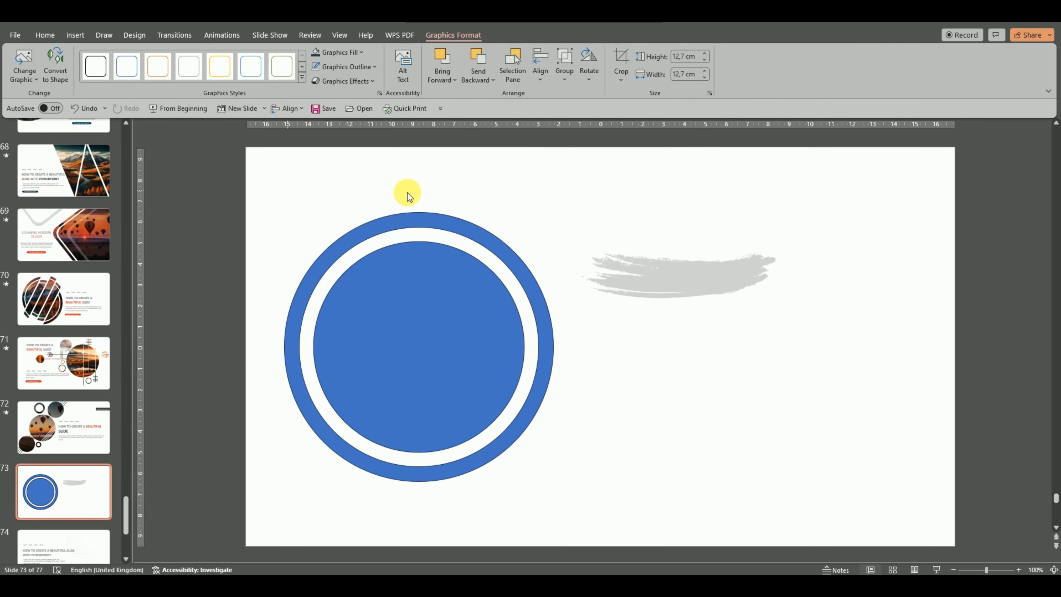
click(656, 275)
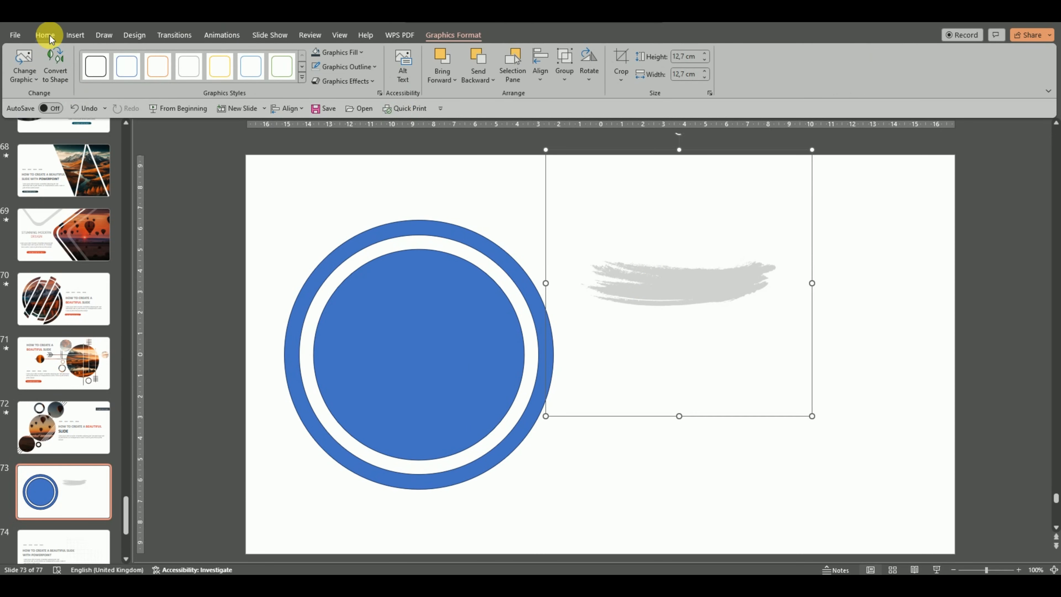
click(48, 61)
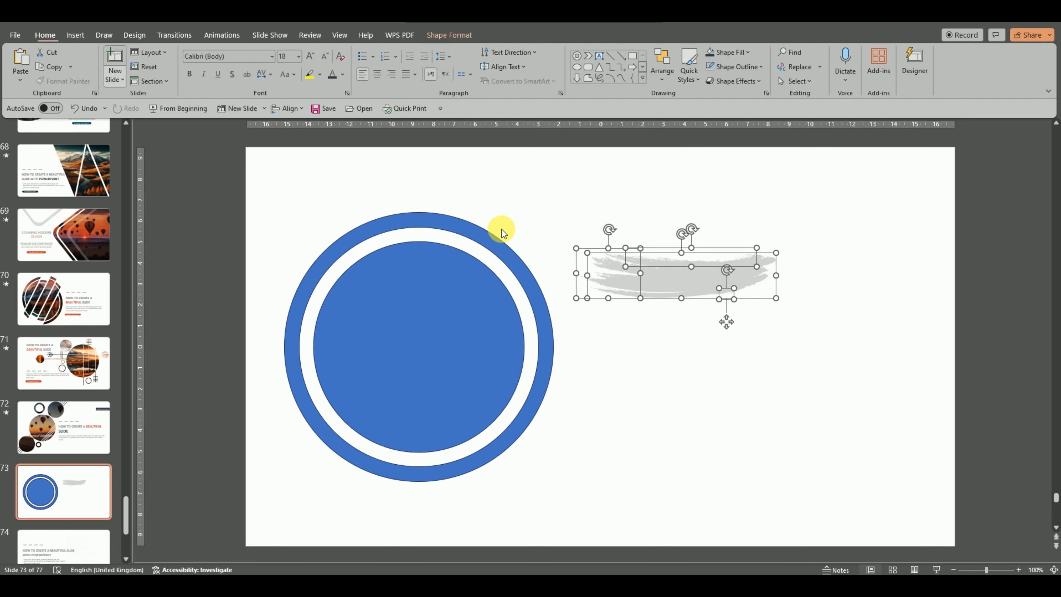
click(684, 371)
Move the main brush stroke to the slide's lower right and delete the small leftover fragments
mouse_move(686, 296)
mouse_down()
mouse_move(742, 407)
mouse_move(749, 462)
mouse_up()
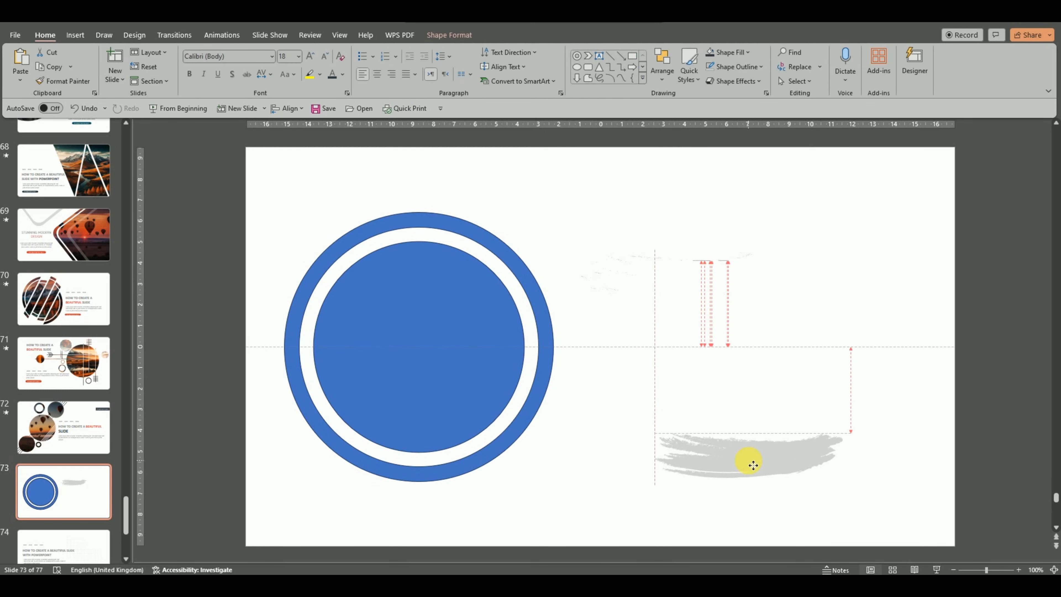
click(810, 301)
drag(847, 177, 509, 360)
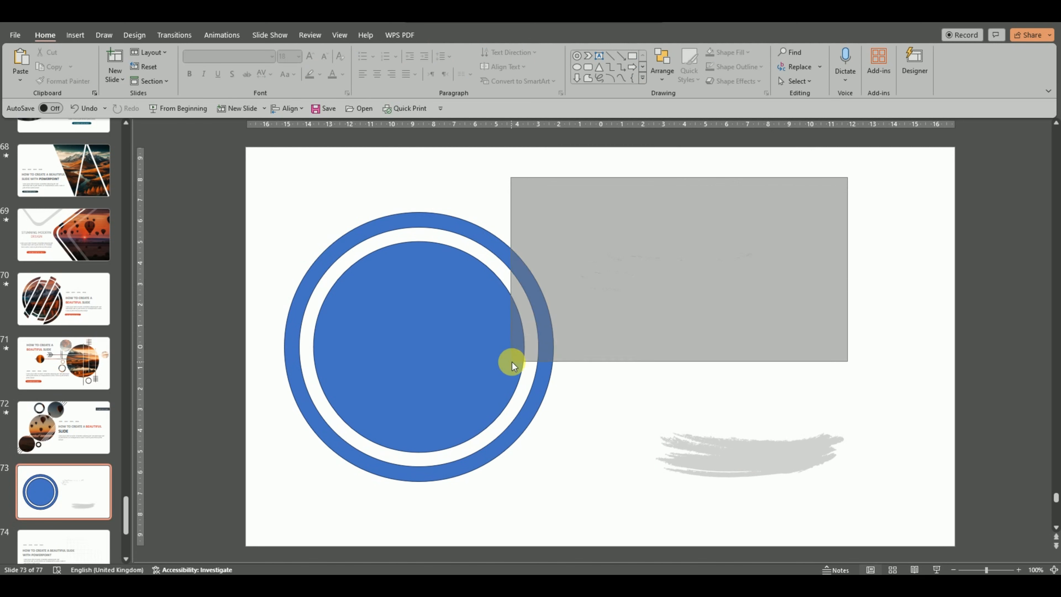
key(Delete)
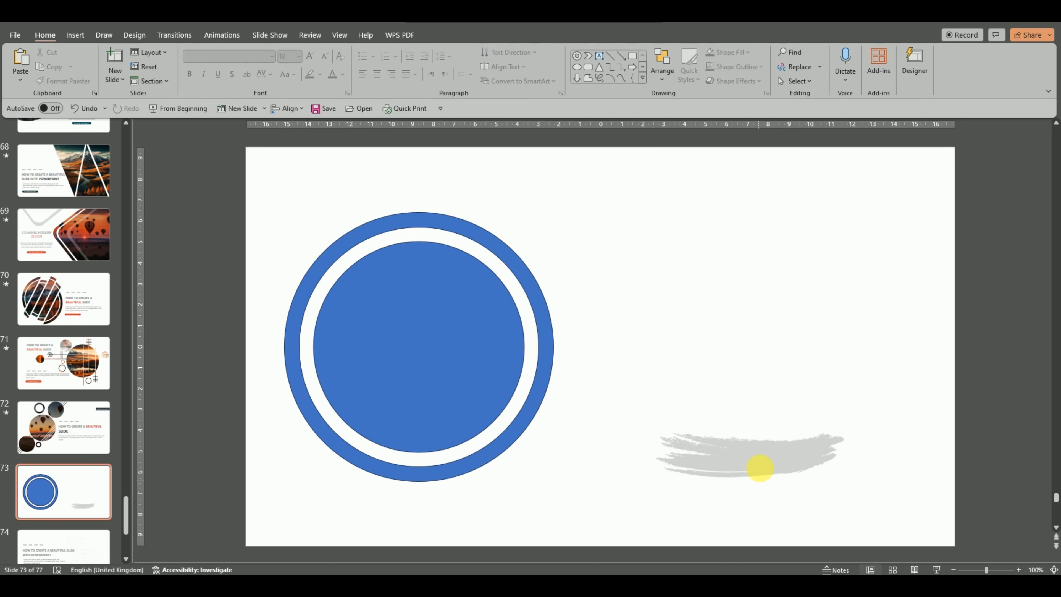
Fill the brush stroke dark blue-grey and enlarge it to about 4.74 by 19.76 cm, overlapping the right part of the circles
click(751, 451)
click(710, 51)
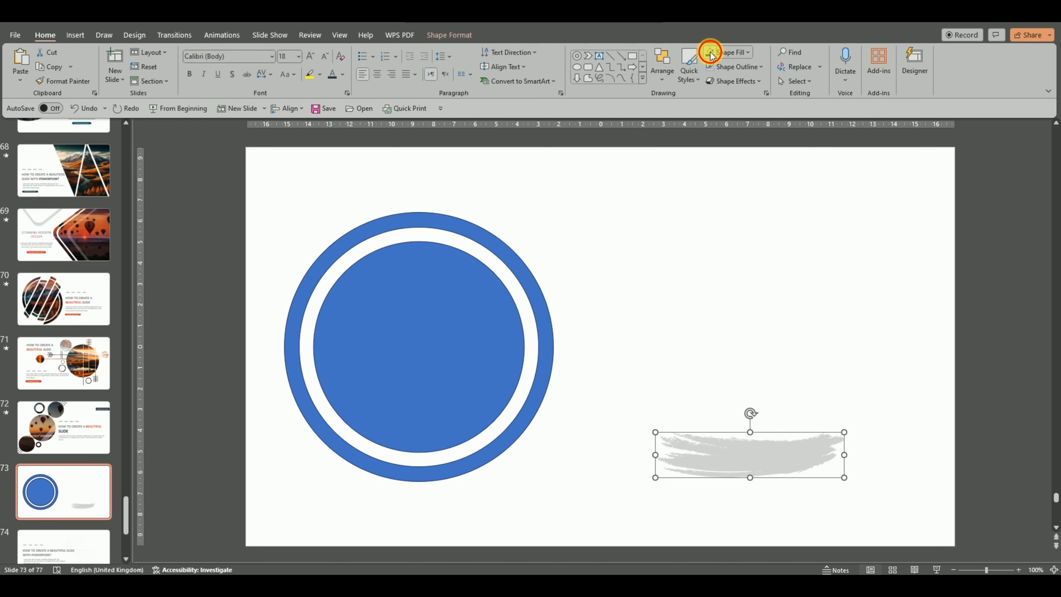
drag(844, 432, 862, 403)
drag(772, 457, 704, 331)
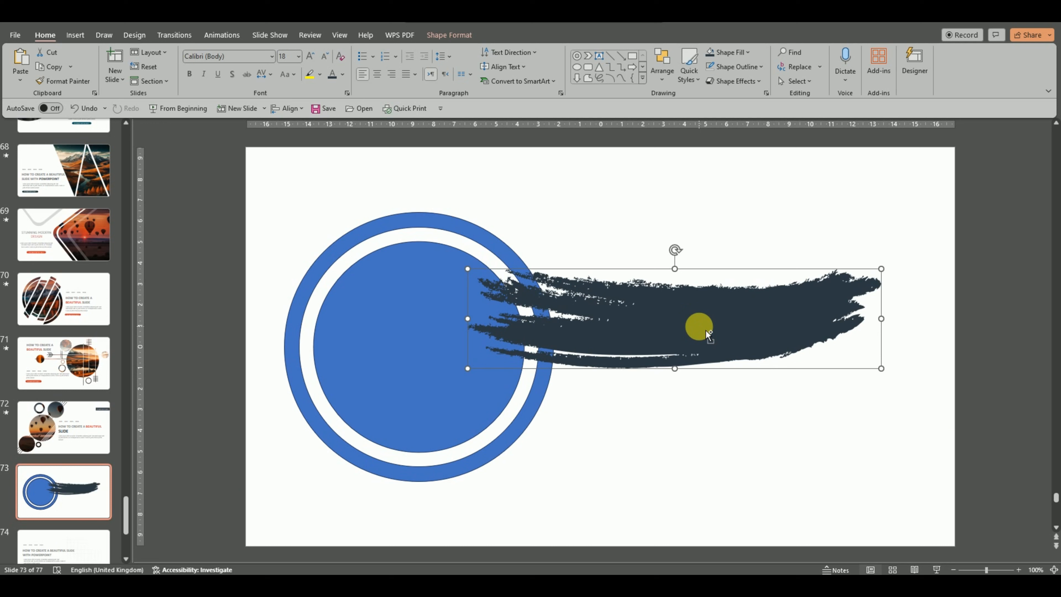
Duplicate the brush stroke, flip the copy horizontally and vertically, and line it up to extend the original stroke to the right
key(ctrl+z)
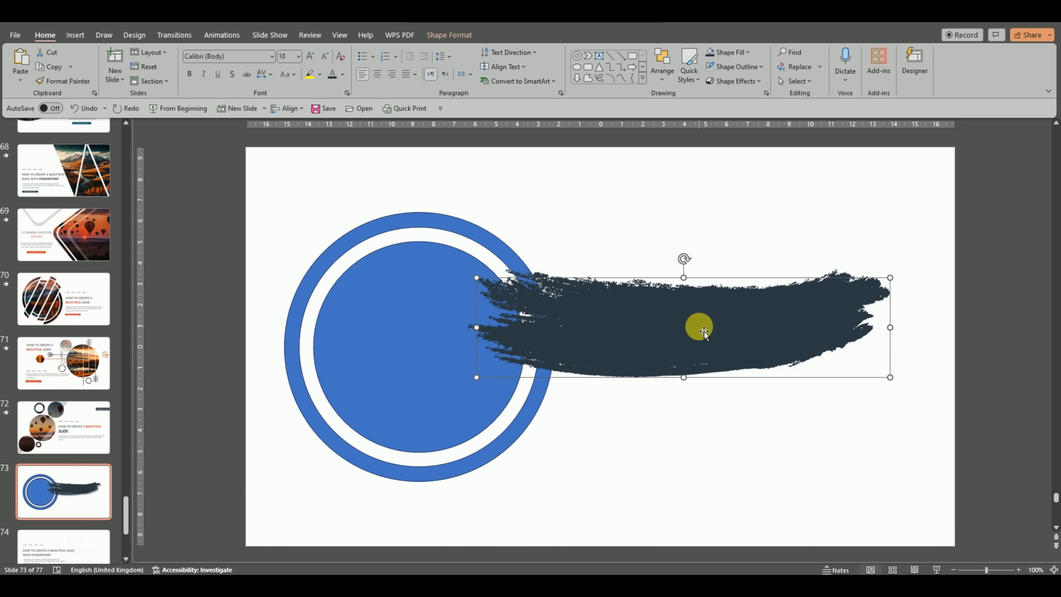
click(469, 37)
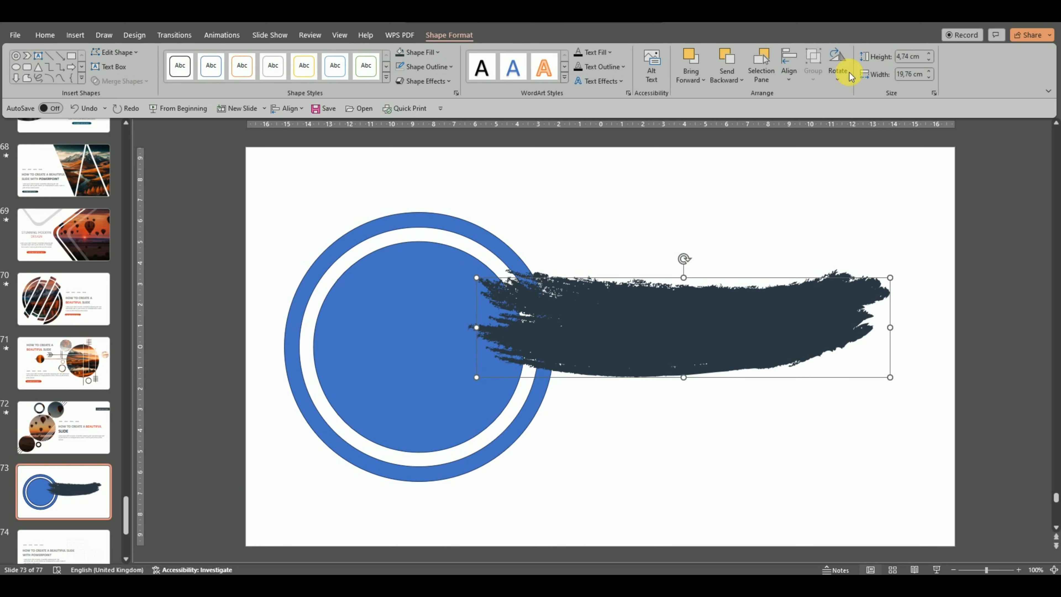
click(851, 76)
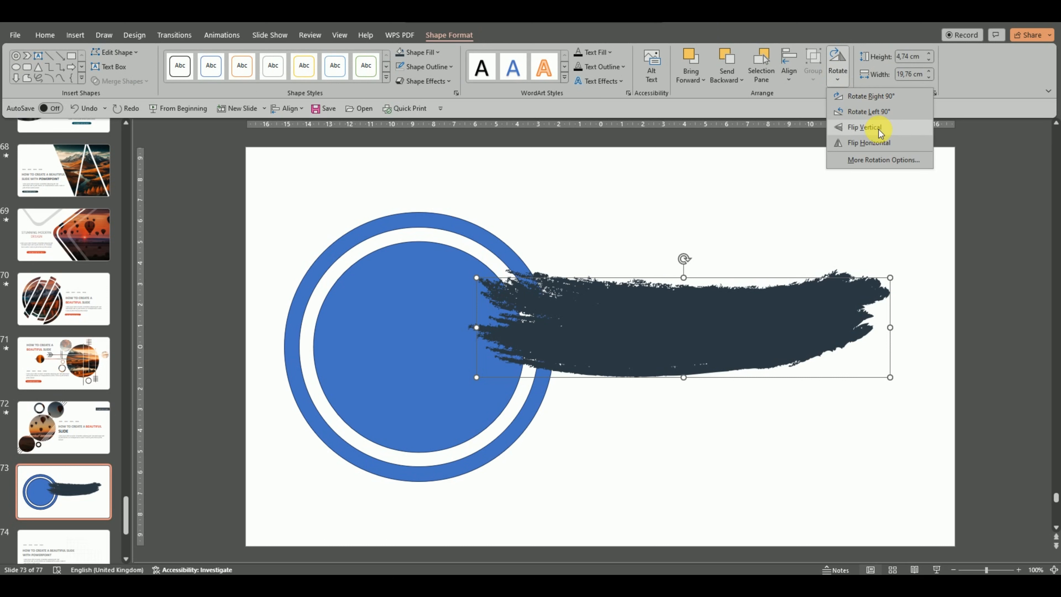
click(878, 142)
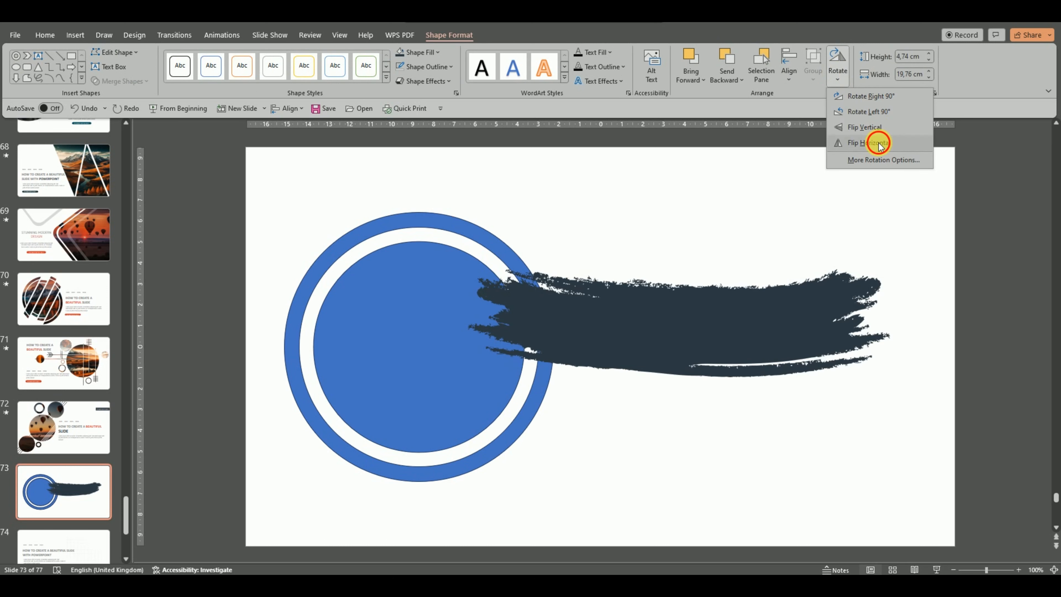
drag(682, 338, 787, 330)
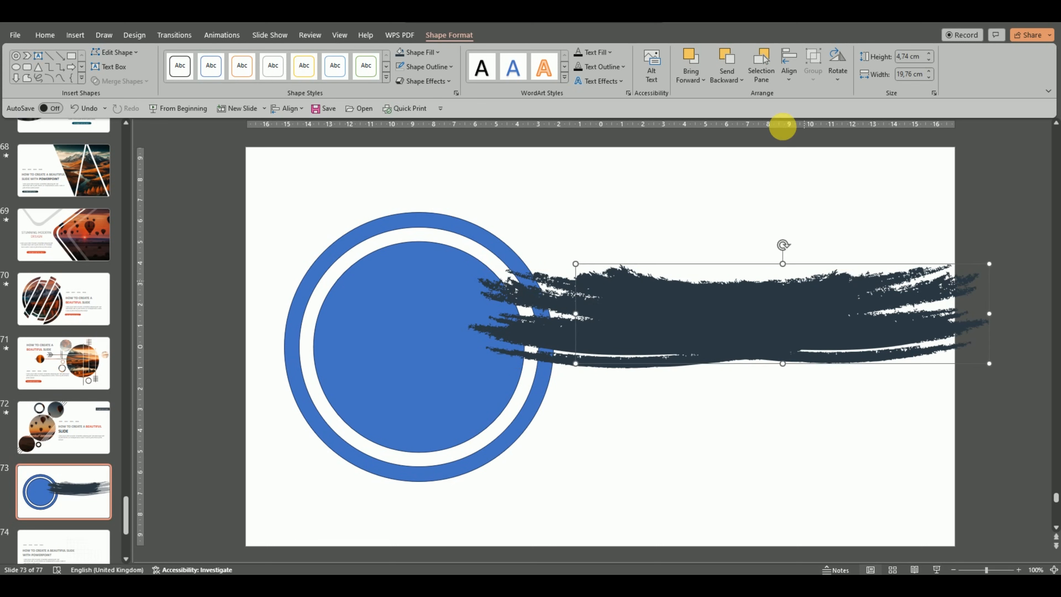
click(837, 69)
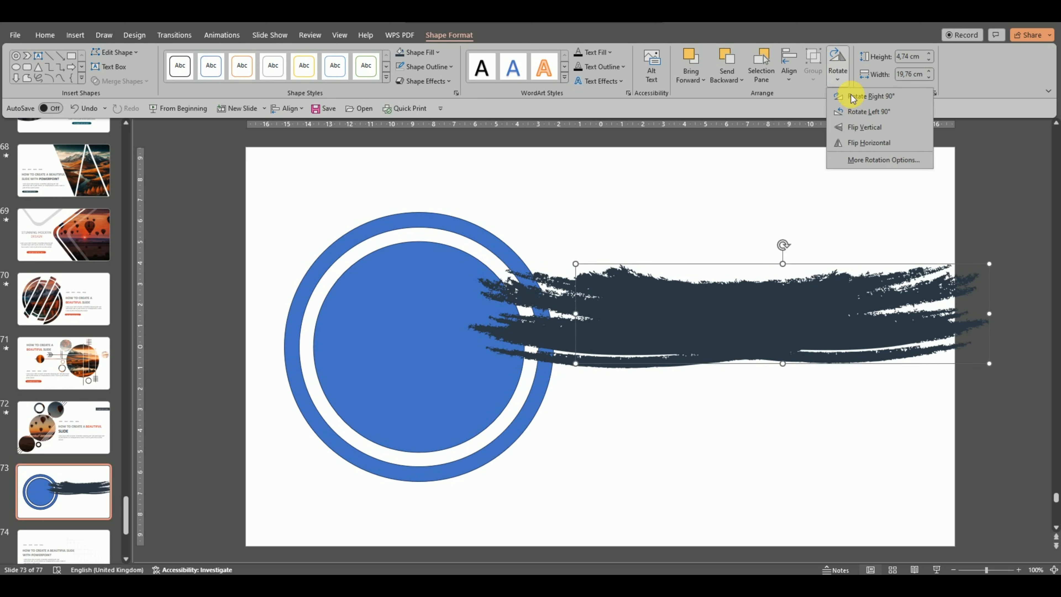
click(847, 127)
mouse_move(762, 302)
mouse_down()
mouse_move(765, 312)
mouse_move(739, 308)
mouse_move(754, 308)
mouse_up()
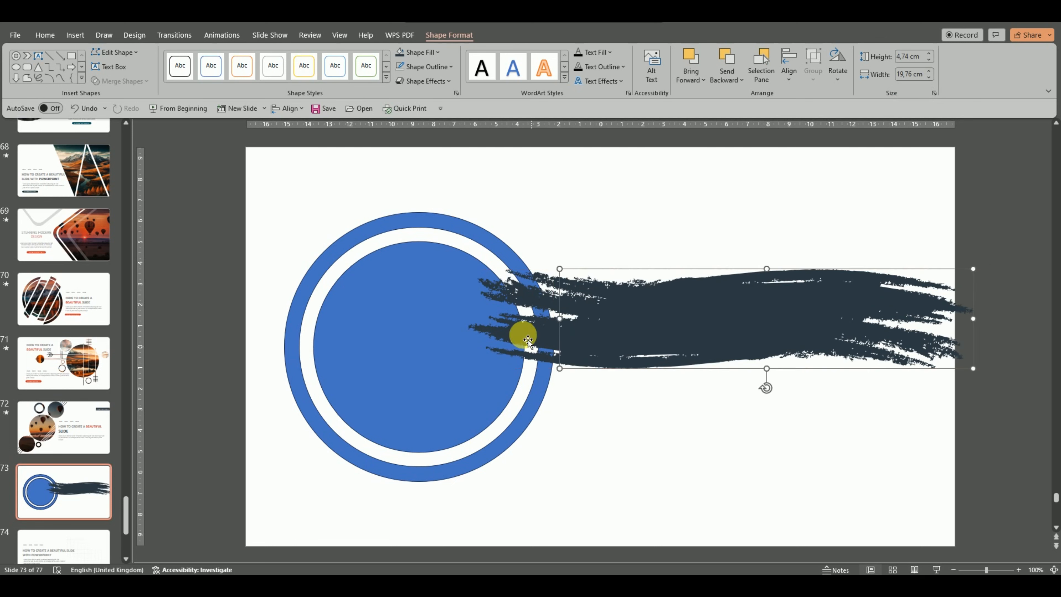
Merge the two overlapping brush strokes into one long stroke with Union
shift+click(500, 299)
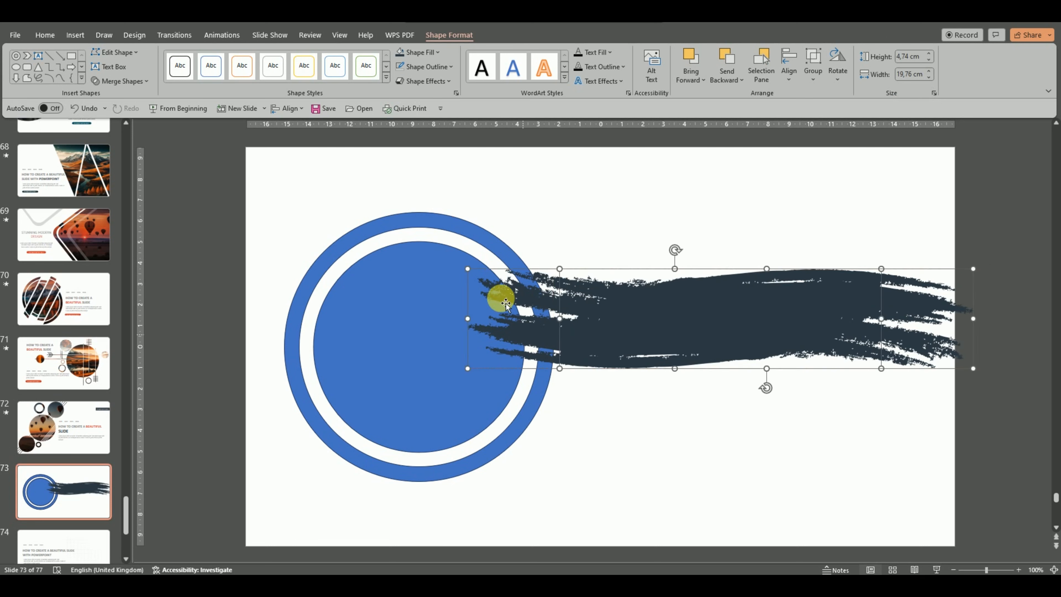
click(135, 79)
click(132, 93)
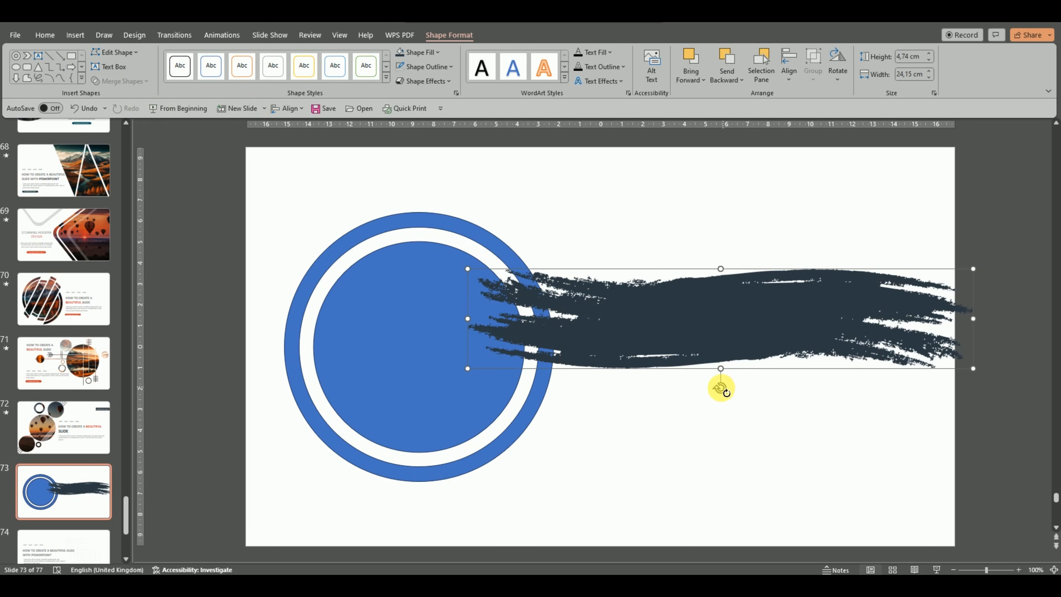
Rotate the long stroke so it rises diagonally across the ringed circle, and place a copy of it on the slide's right side
mouse_move(720, 389)
mouse_down()
mouse_move(736, 388)
mouse_move(754, 360)
mouse_up()
mouse_move(718, 319)
mouse_down()
mouse_move(473, 319)
mouse_move(441, 328)
mouse_move(449, 331)
mouse_up()
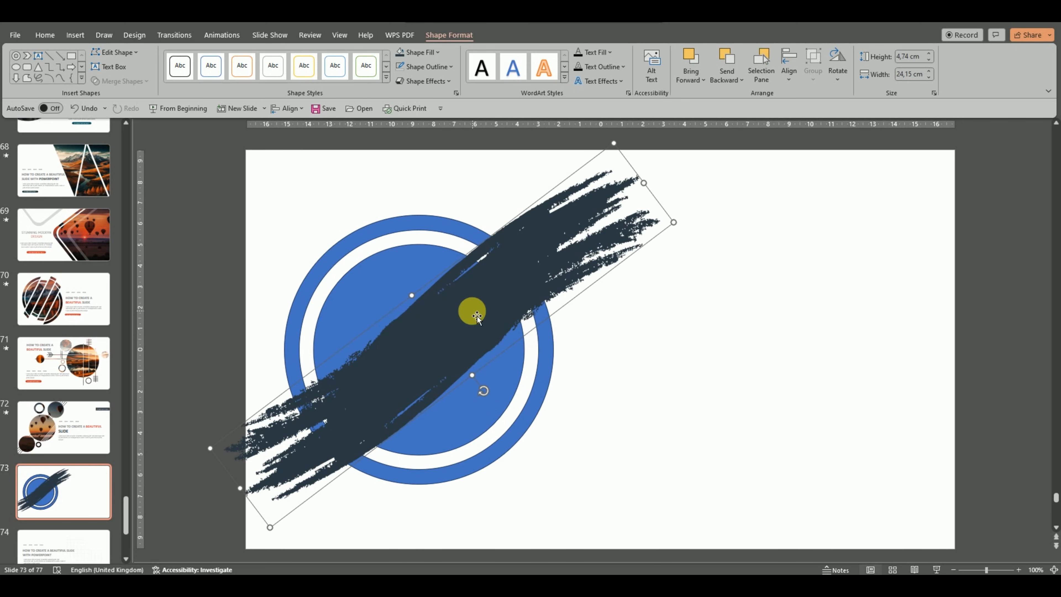
mouse_move(478, 314)
mouse_down()
mouse_move(770, 400)
mouse_move(832, 381)
mouse_move(821, 373)
mouse_up()
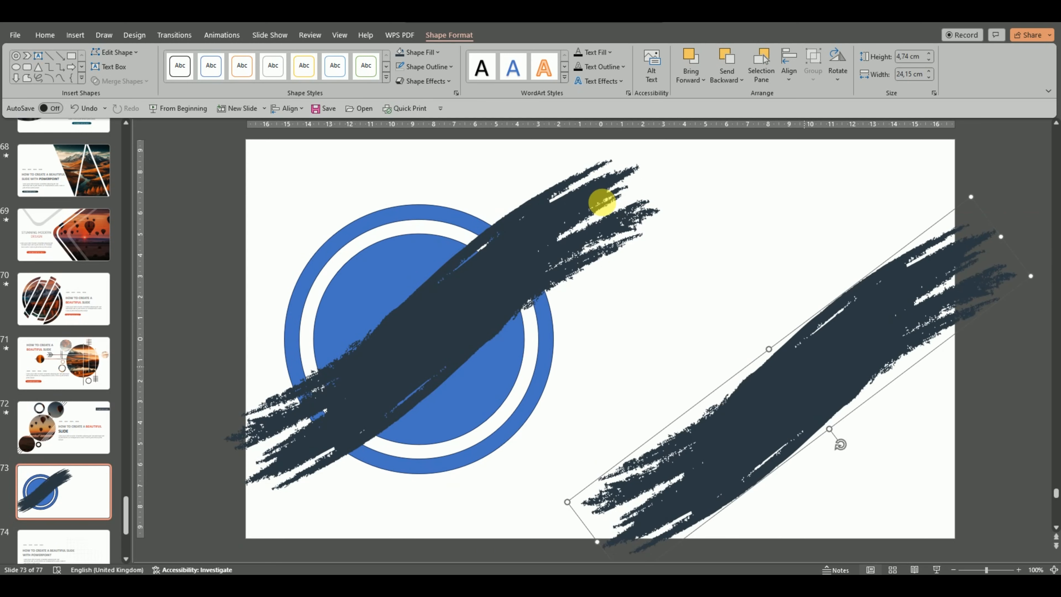
Rotate the stroke over the ringed circle to a steeper diagonal and shift circle and stroke so they are centred on each other
click(557, 213)
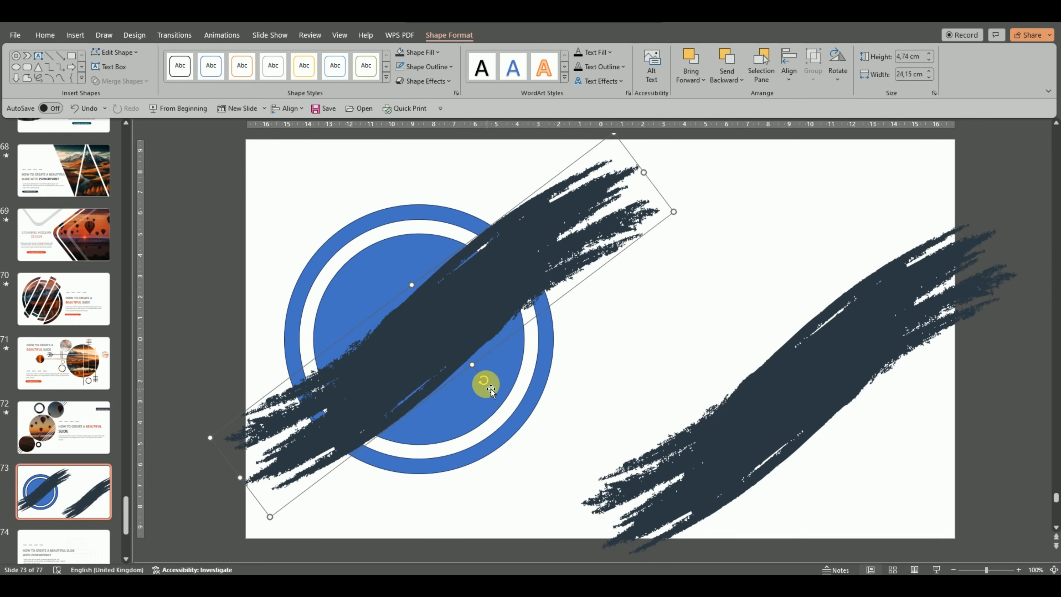
click(485, 381)
mouse_move(487, 382)
mouse_down()
mouse_move(500, 393)
mouse_move(506, 385)
mouse_move(491, 362)
mouse_up()
click(492, 275)
drag(474, 328, 480, 339)
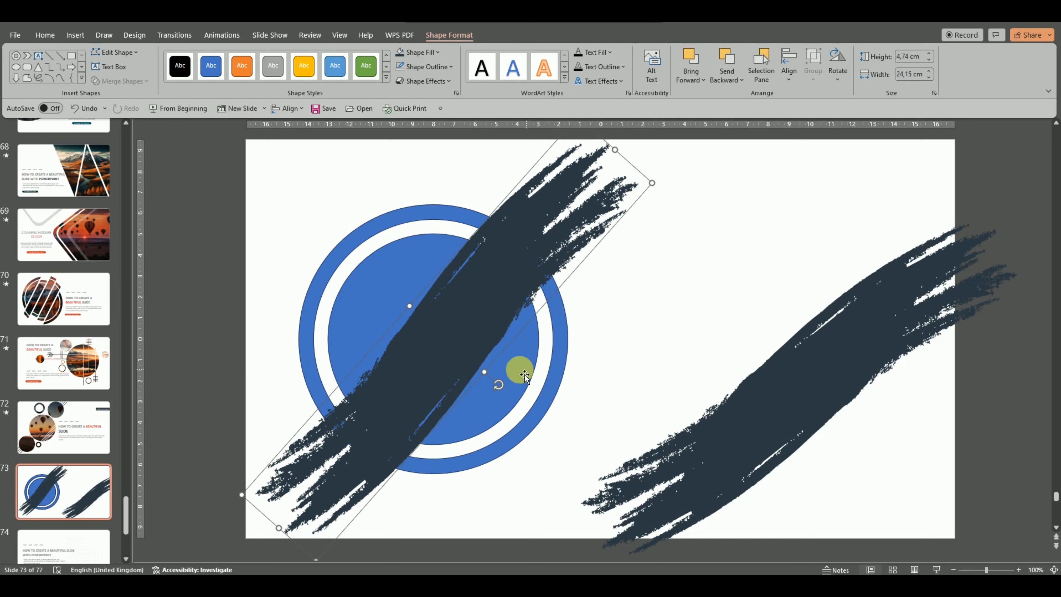
Enlarge the ringed circle to 13.55 by 13.55 cm and merge it with the diagonal brush stroke using Union
click(522, 373)
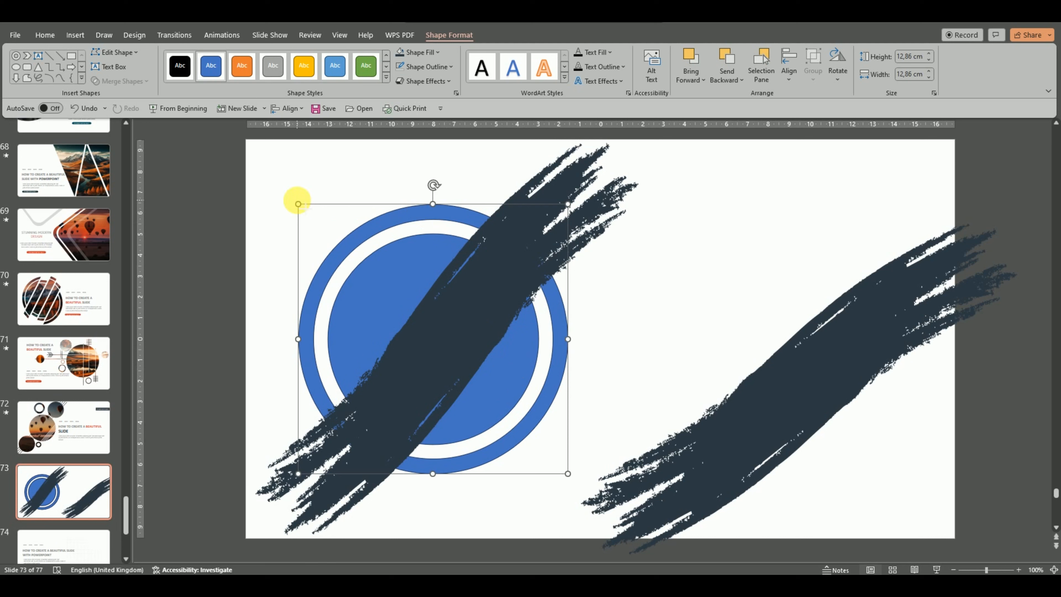
drag(298, 204, 292, 196)
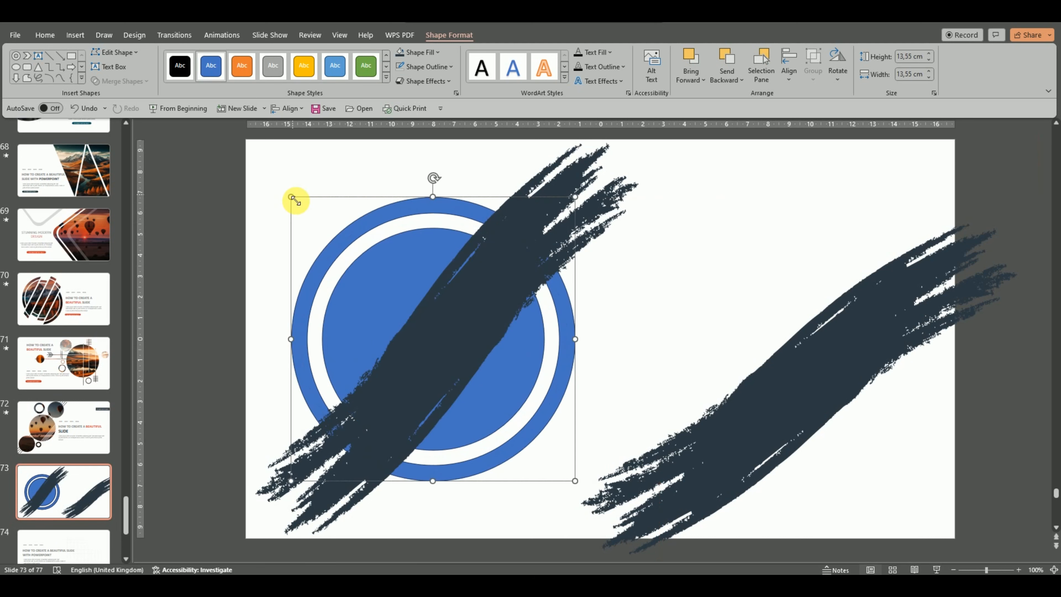
click(595, 235)
shift+click(293, 228)
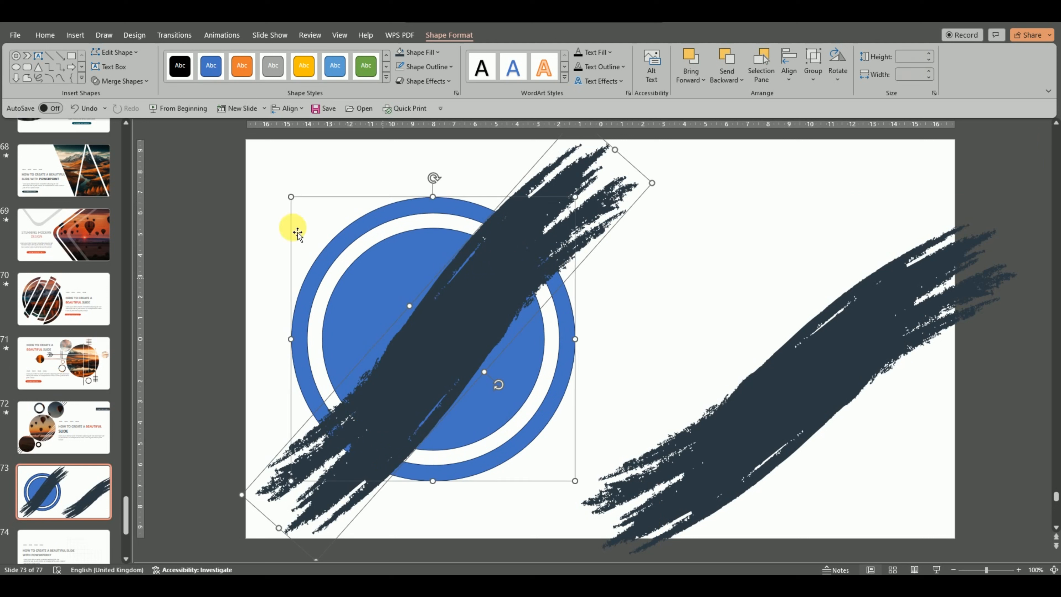
click(135, 82)
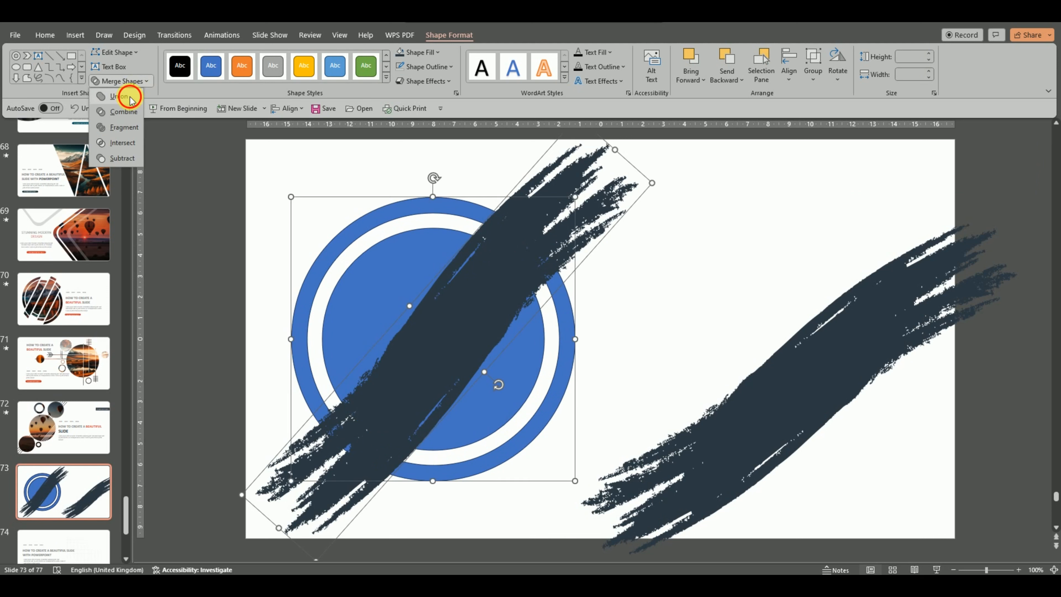
click(130, 95)
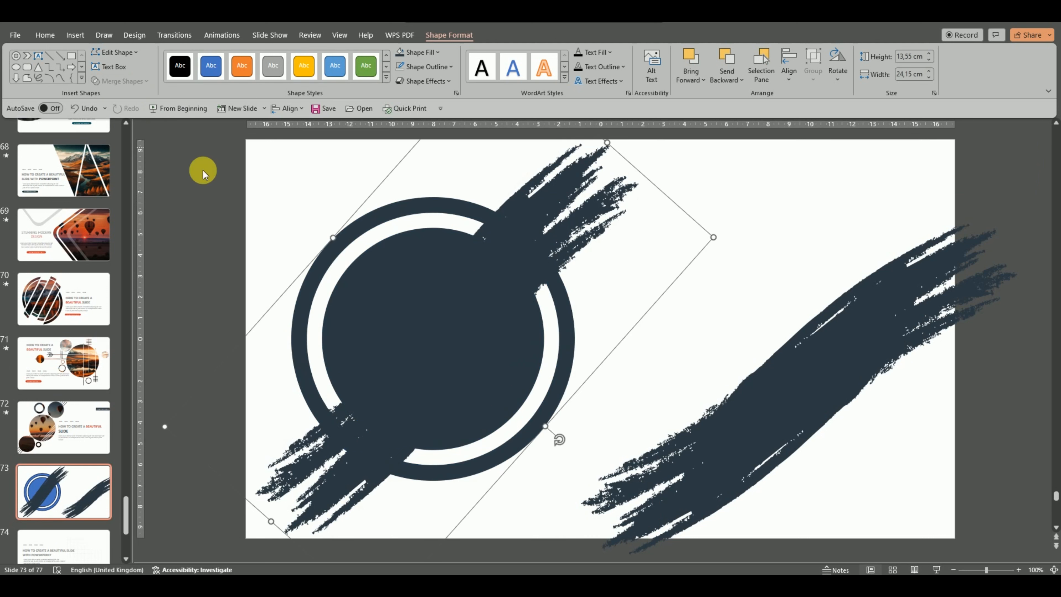
Rotate the spare stroke to slope gently downward, overlap its ragged end with the circle's lower-right edge, and place a copy above it
click(668, 354)
click(837, 357)
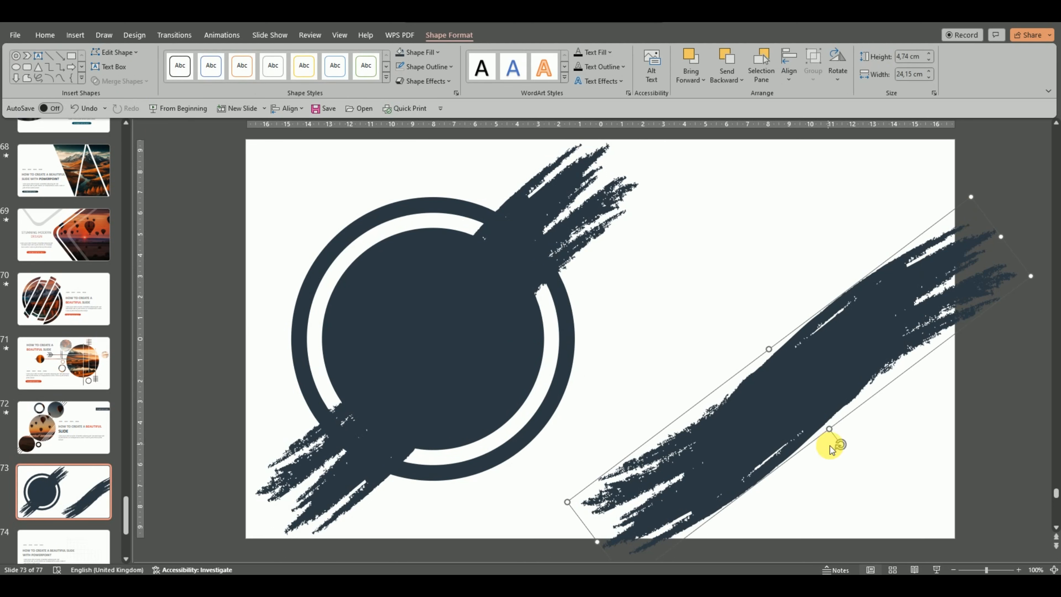
mouse_move(838, 444)
mouse_down()
mouse_move(808, 499)
mouse_move(777, 507)
mouse_move(770, 464)
mouse_up()
mouse_move(770, 407)
mouse_down()
mouse_move(711, 459)
mouse_move(706, 450)
mouse_up()
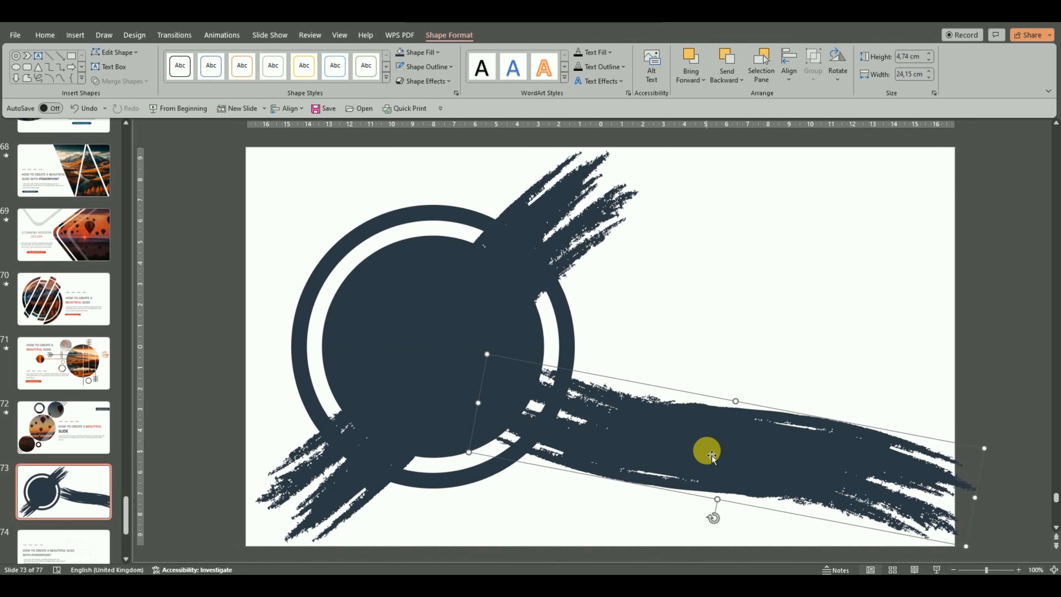
mouse_move(702, 444)
mouse_down()
mouse_move(809, 308)
mouse_move(848, 304)
mouse_up()
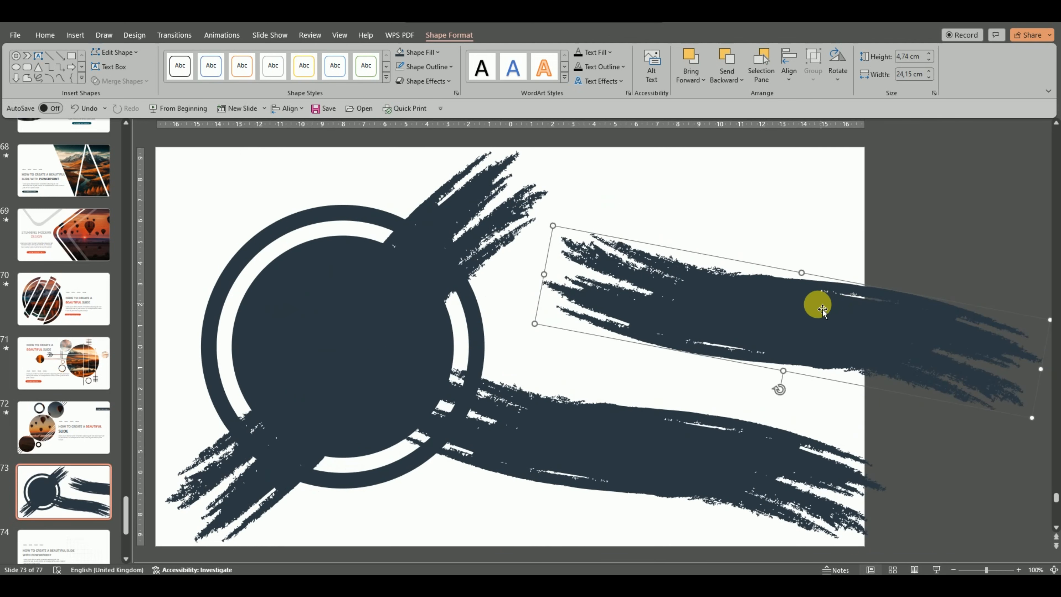
Subtract the lower brush stroke from the merged circle shape to give its lower-right edge ragged cut-outs
click(418, 388)
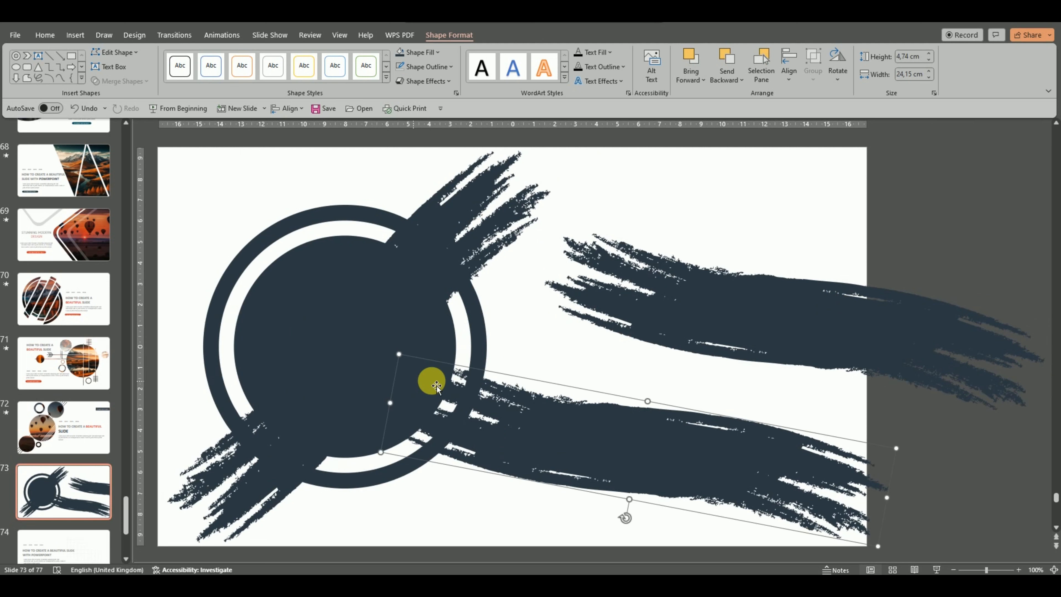
shift+click(486, 323)
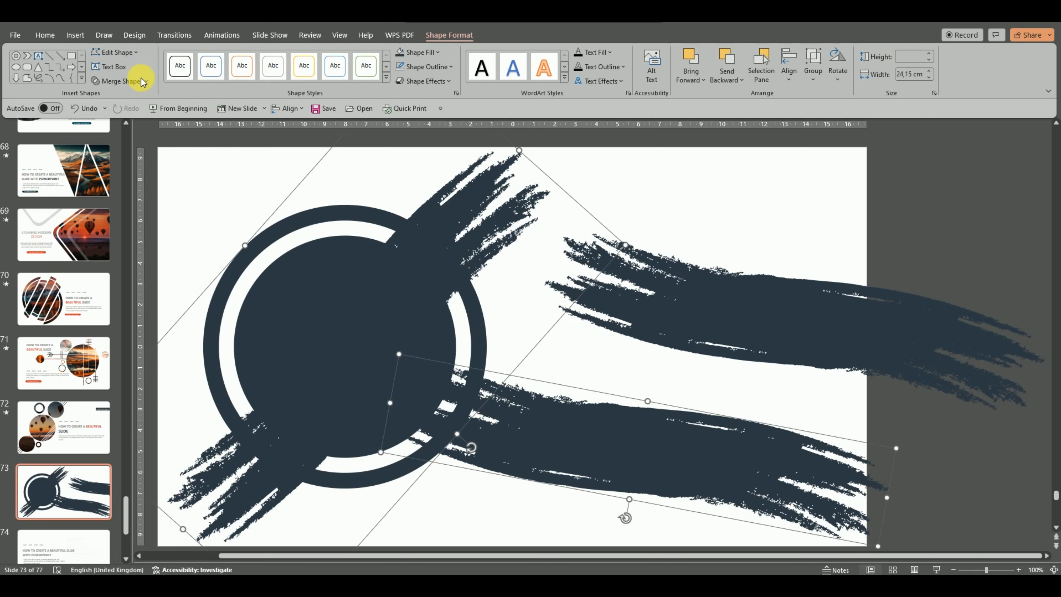
click(142, 81)
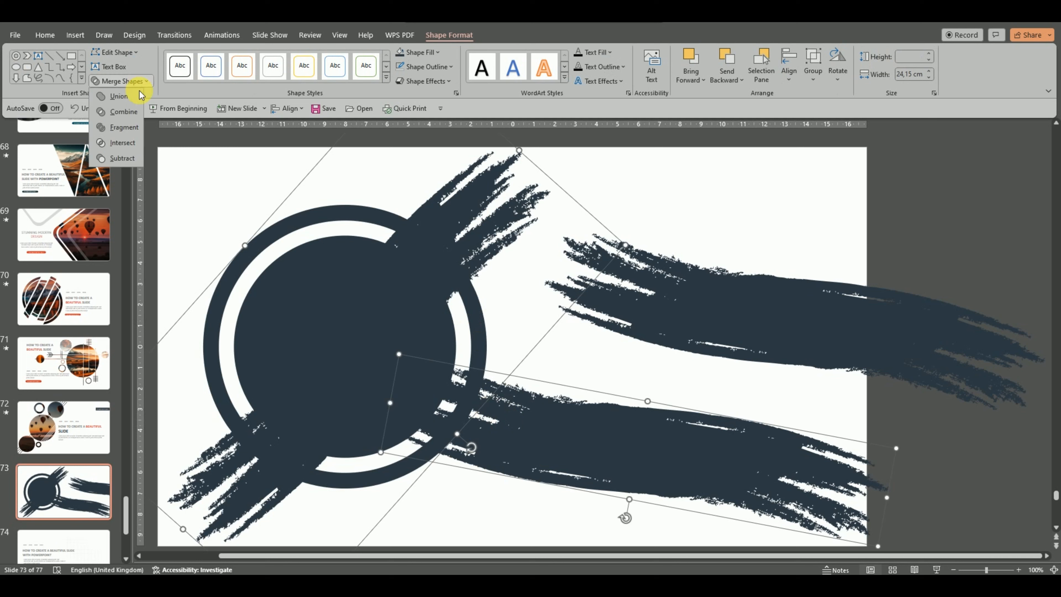
click(128, 157)
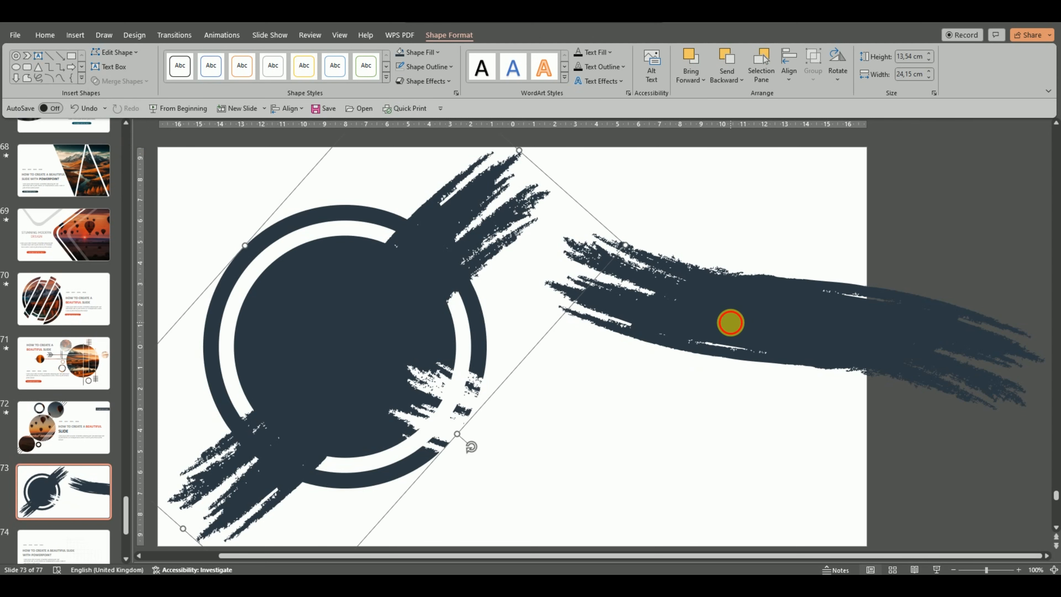
Move the remaining brush stroke over the circle's upper-left edge and subtract it from the merged circle shape
mouse_move(730, 322)
mouse_down()
mouse_move(597, 336)
mouse_move(200, 276)
mouse_move(57, 235)
mouse_move(208, 232)
mouse_move(439, 258)
mouse_up()
mouse_move(525, 254)
mouse_down()
mouse_move(350, 253)
mouse_move(417, 256)
mouse_move(386, 263)
mouse_move(410, 266)
mouse_up()
shift+click(480, 307)
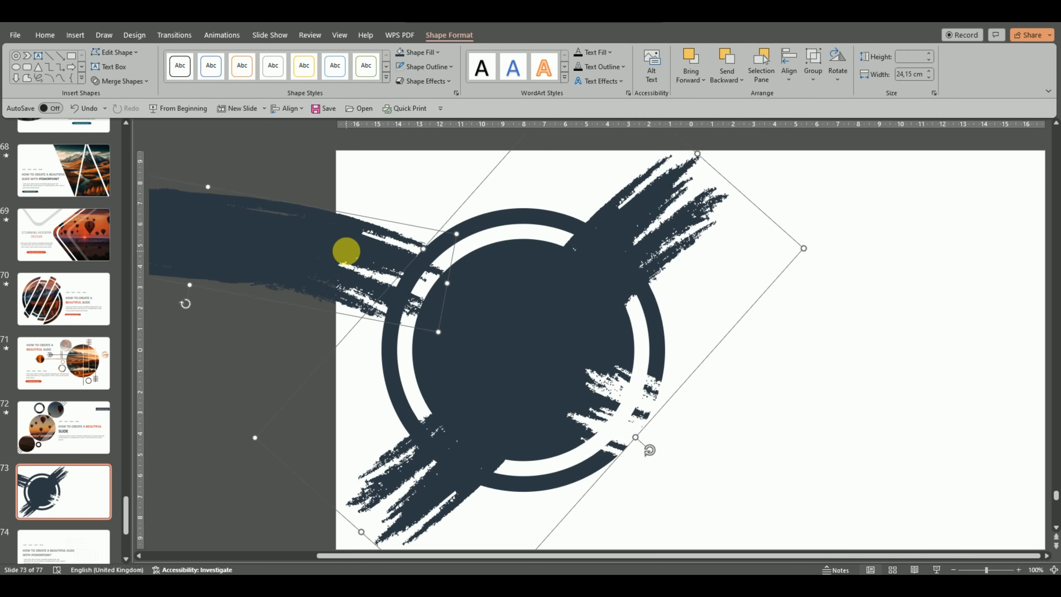
click(138, 80)
click(119, 159)
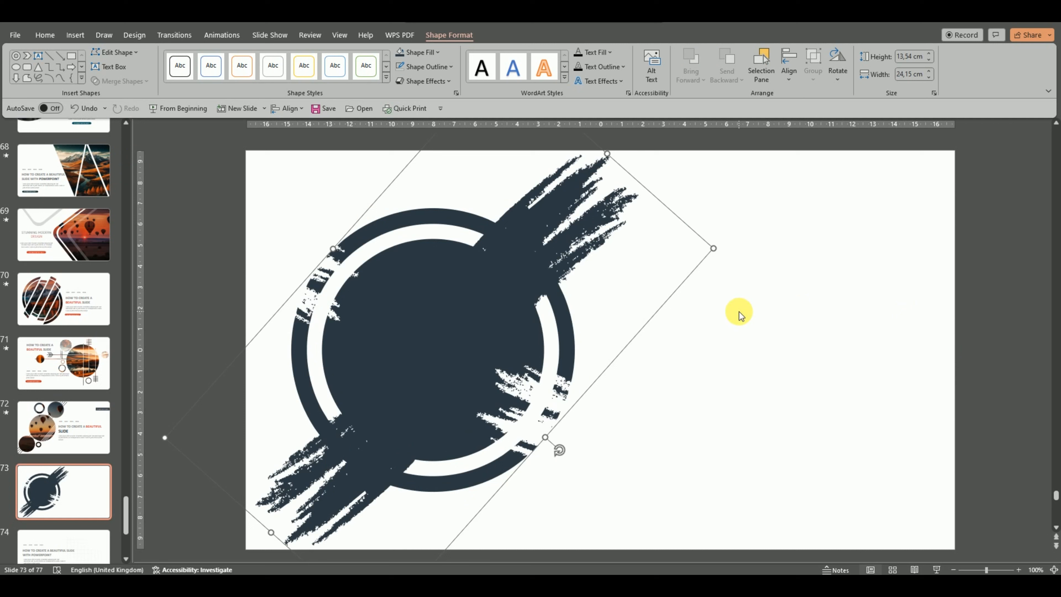
click(732, 350)
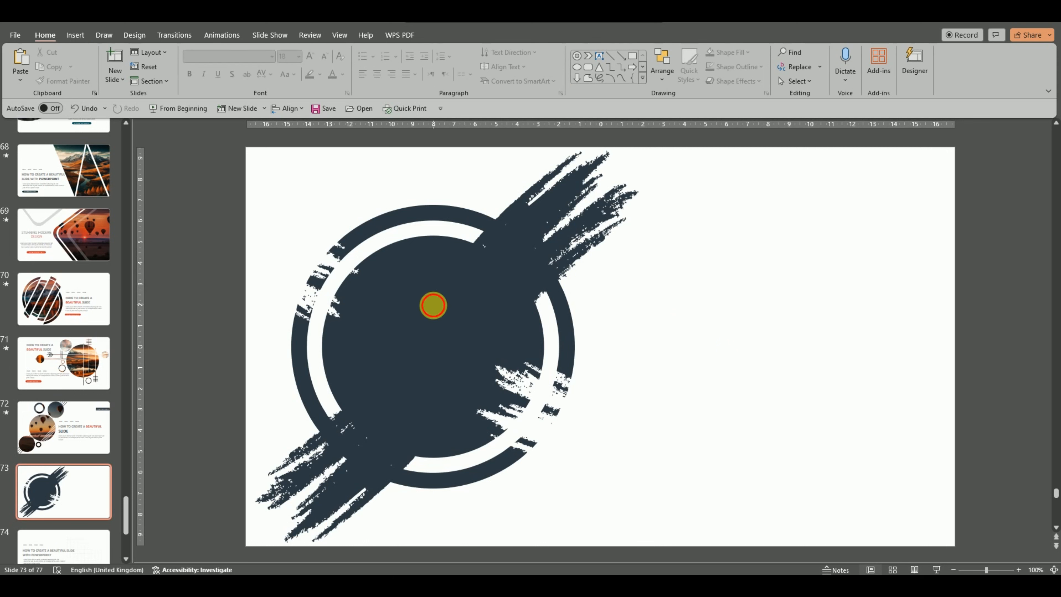
Undo the last subtraction, copy the selected circle shape and brush stroke, and redo the subtraction
click(438, 310)
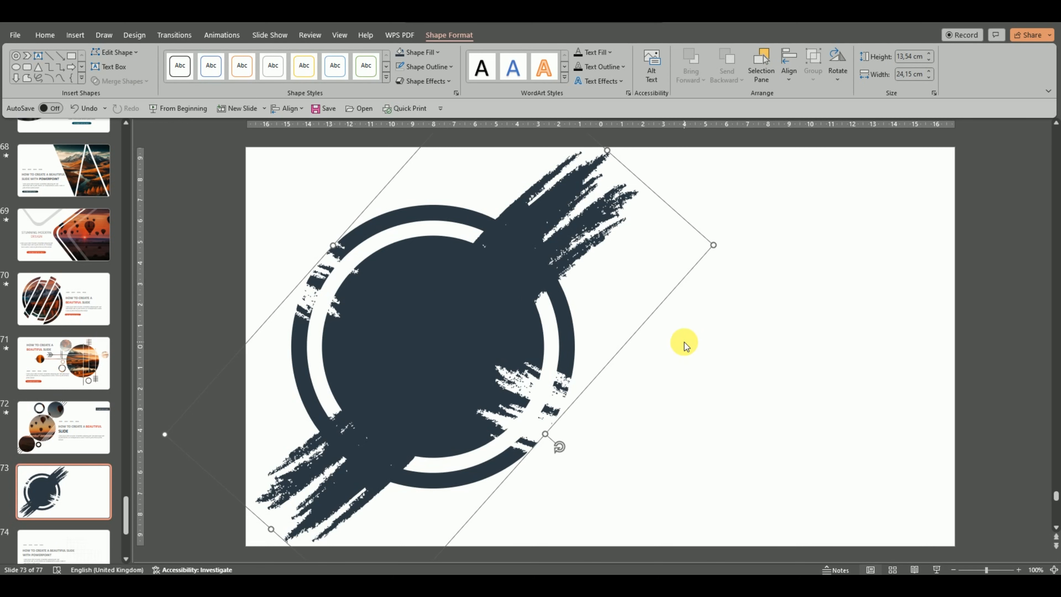
key(ctrl+z)
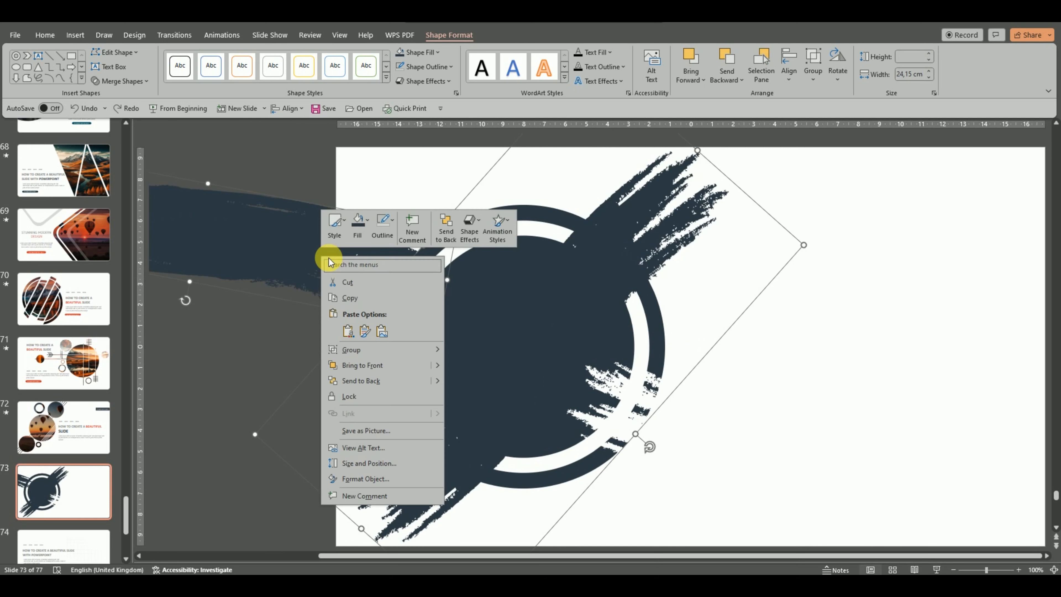
right_click(325, 260)
click(350, 298)
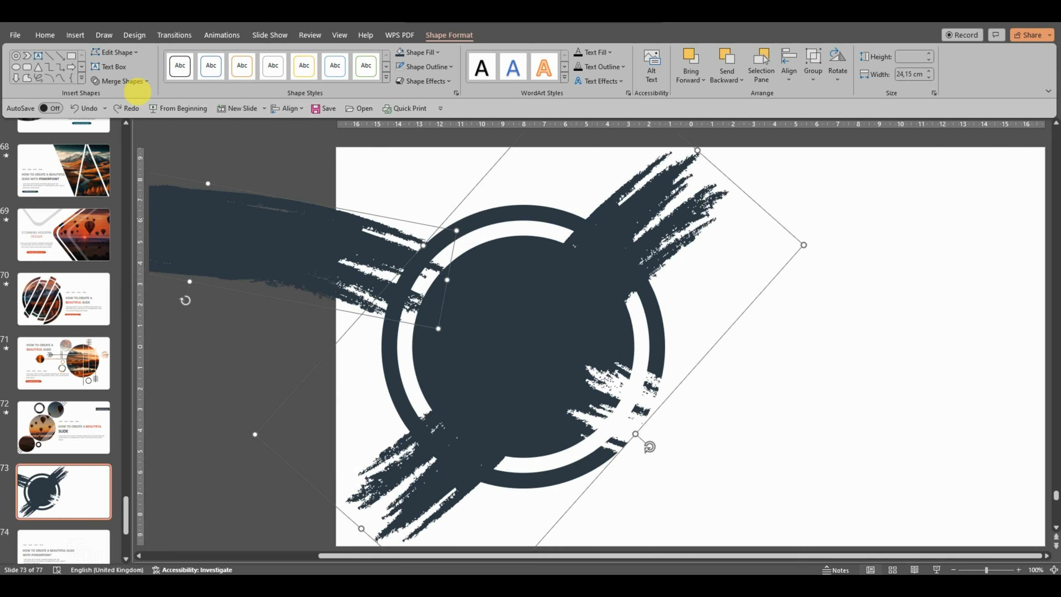
click(122, 111)
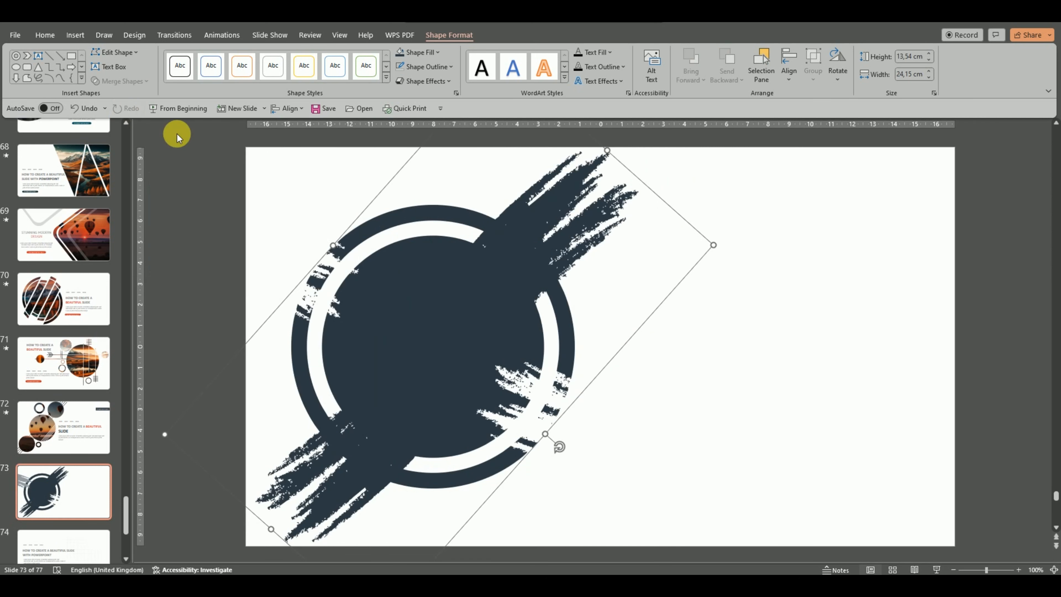
Draw a small circle in the empty area to the right of the frame shape
click(750, 346)
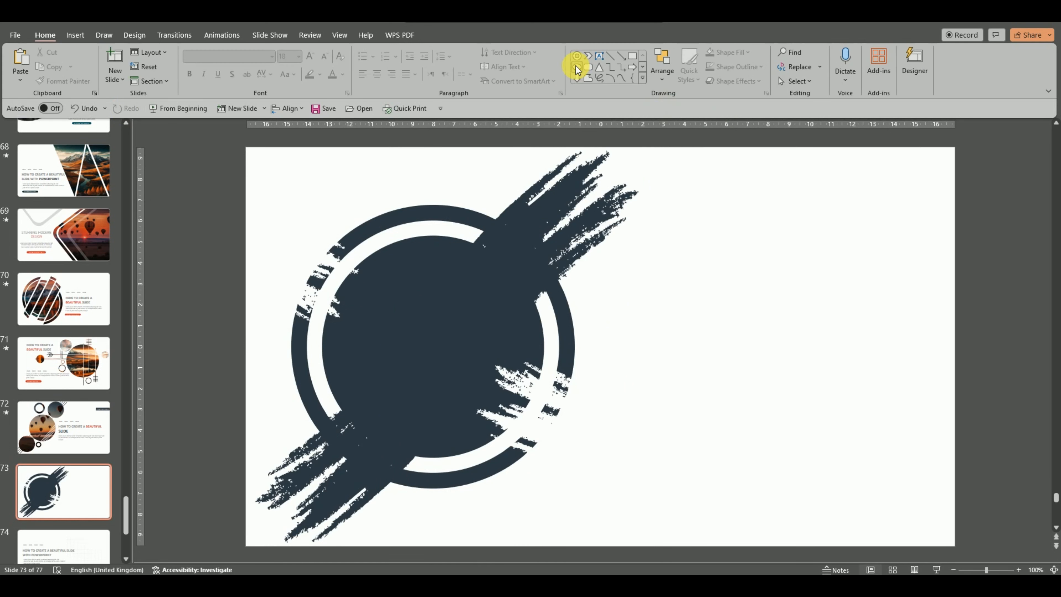
click(576, 68)
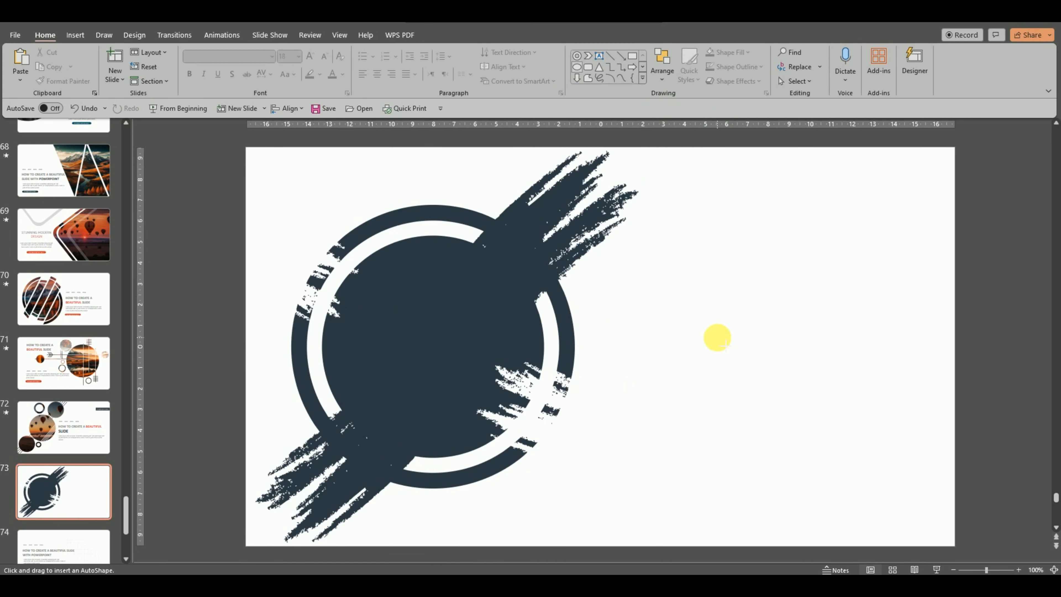
drag(700, 324, 680, 330)
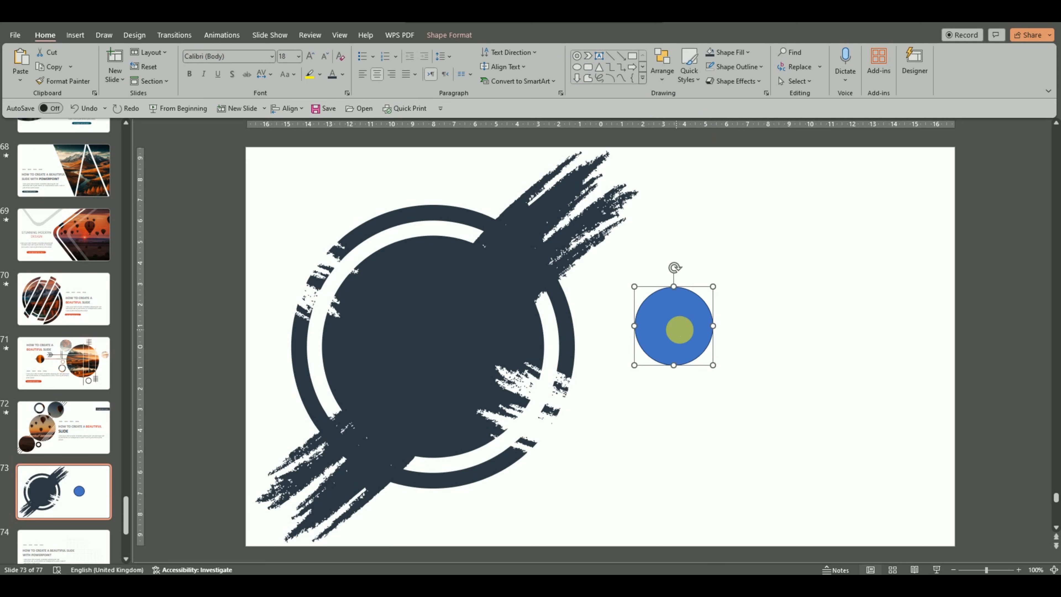
Paste the copied brush stroke and place its ragged end over the small blue circle
right_click(758, 307)
click(784, 349)
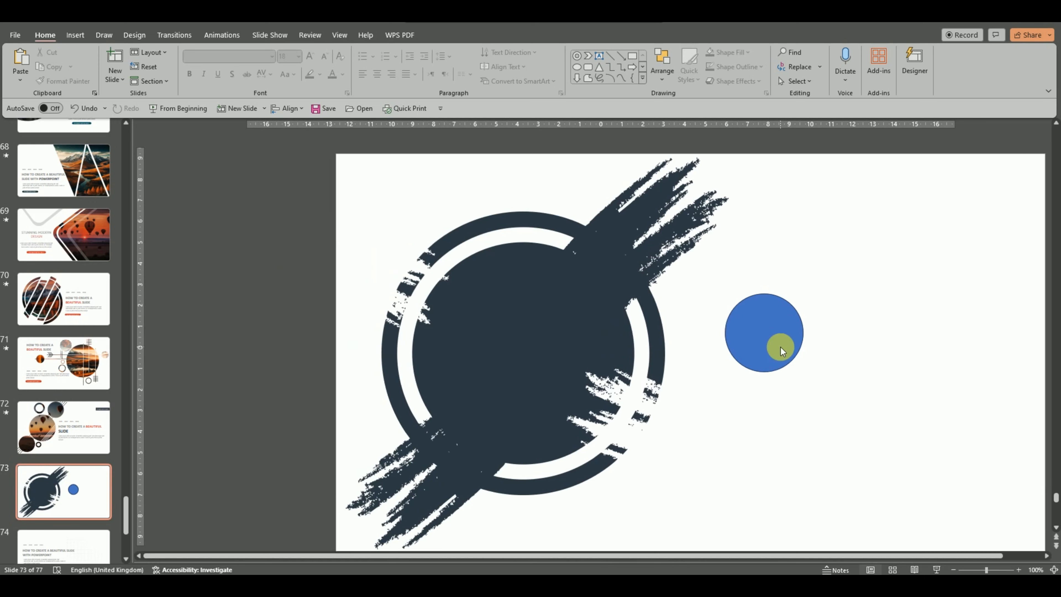
drag(502, 254, 667, 301)
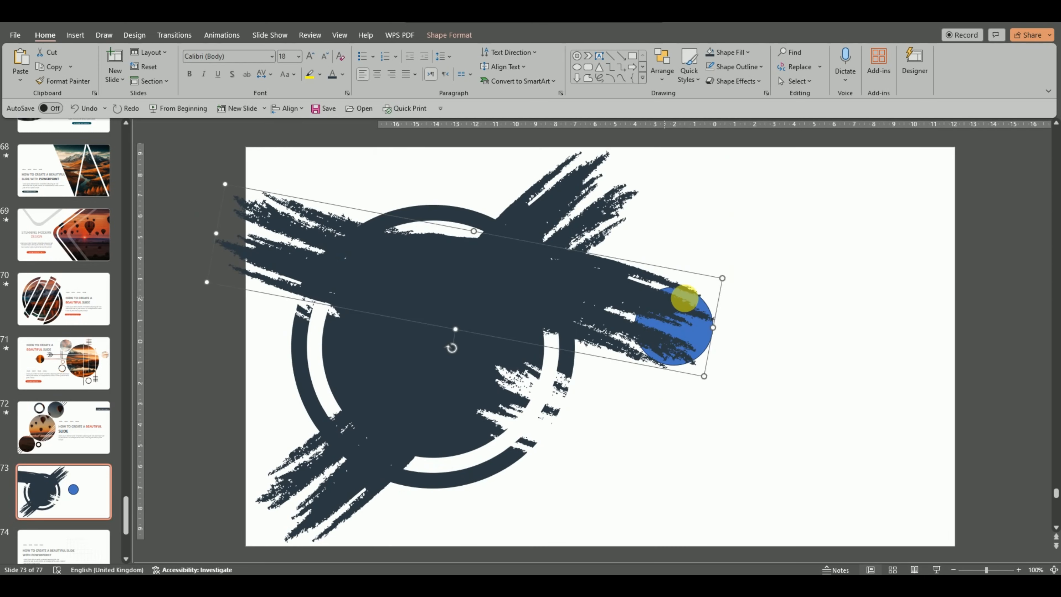
click(703, 337)
click(729, 334)
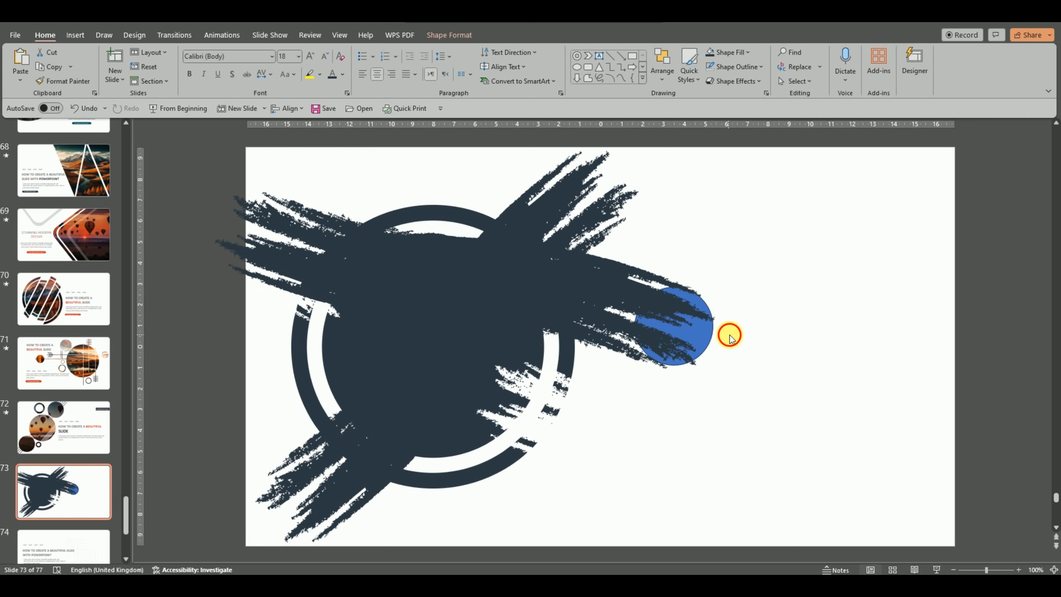
Subtract the pasted brush stroke from the small blue circle
click(689, 336)
shift+click(592, 291)
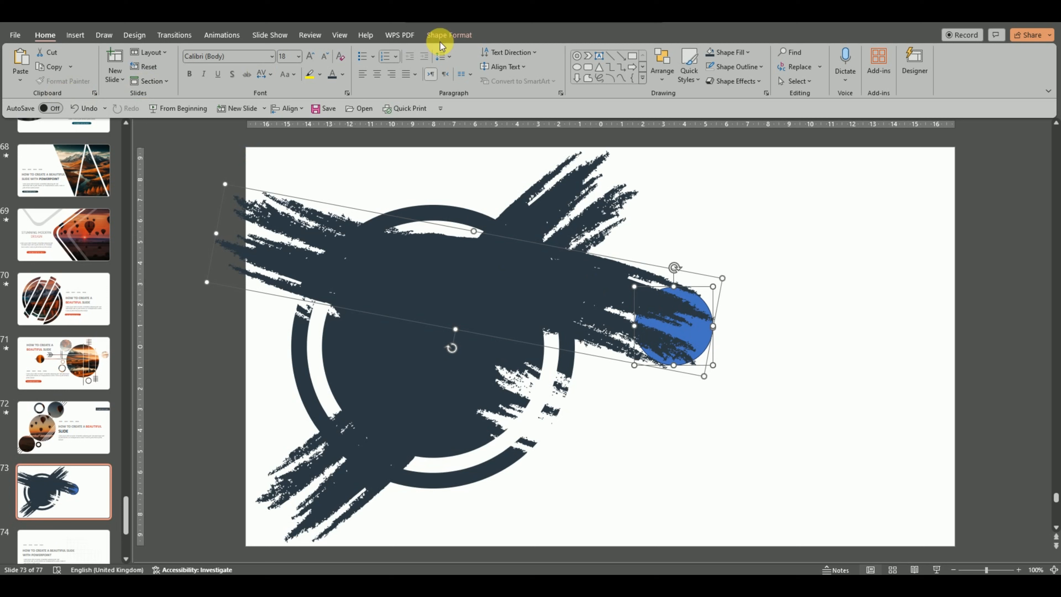
click(447, 34)
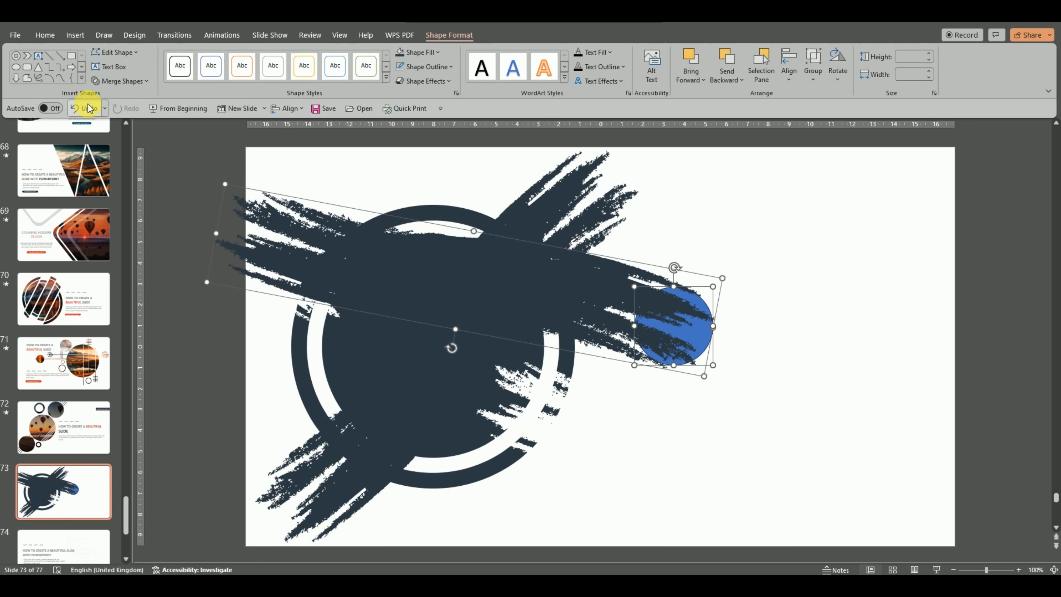
click(132, 80)
click(115, 158)
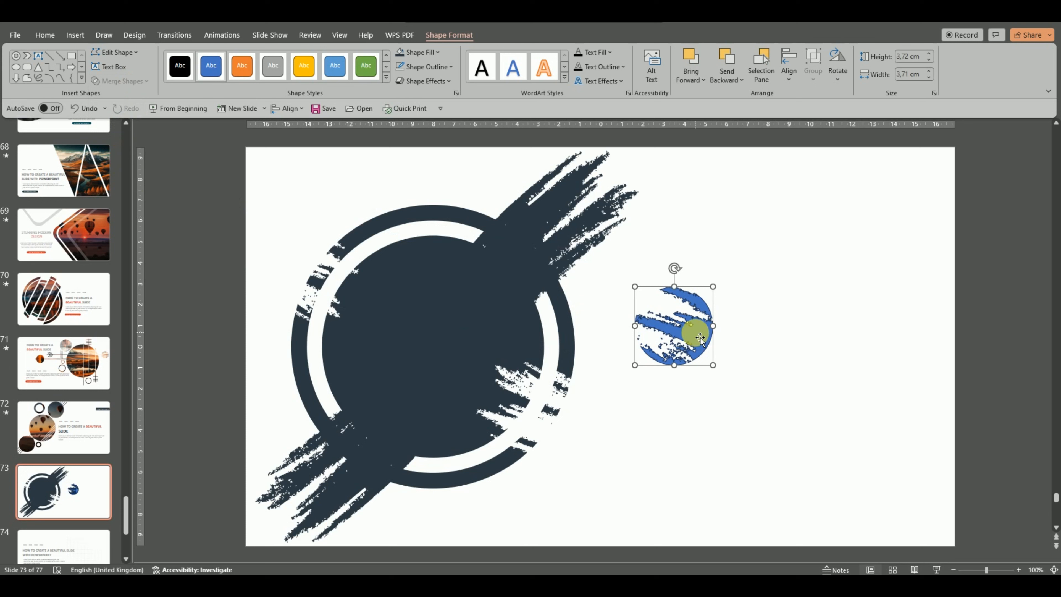
Move the ragged blue circle beside the frame's upper-right edge and rotate it so its cuts run nearly vertical
drag(700, 338, 642, 310)
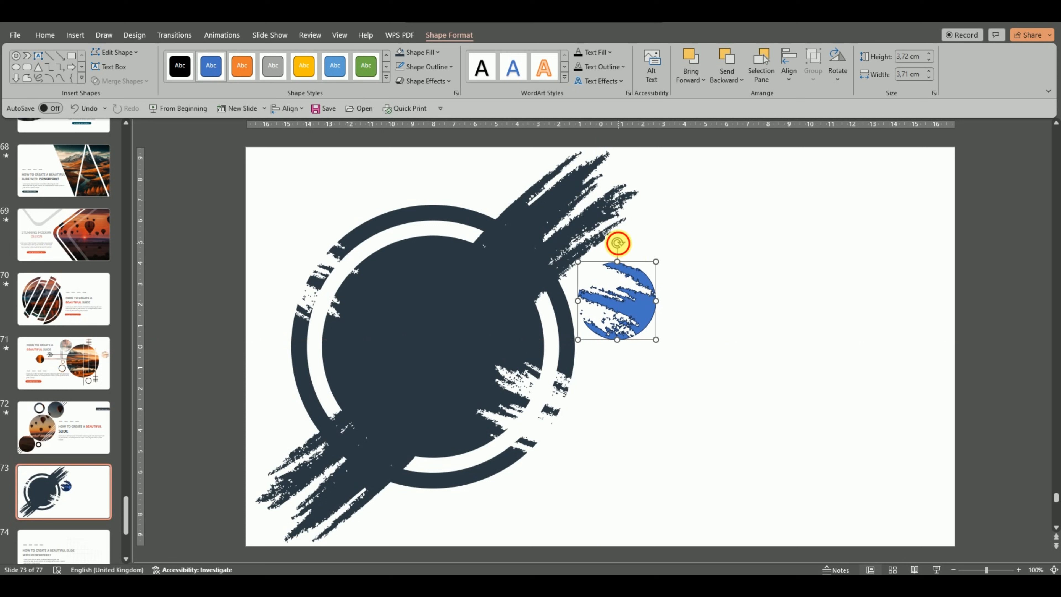
drag(617, 242, 659, 285)
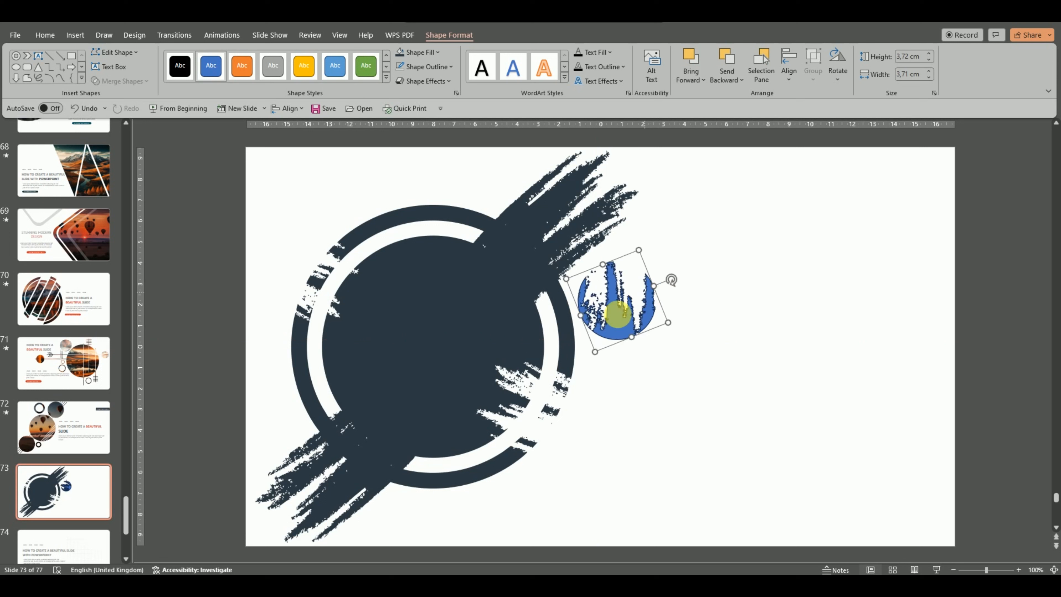
drag(618, 314, 619, 301)
drag(674, 272, 676, 284)
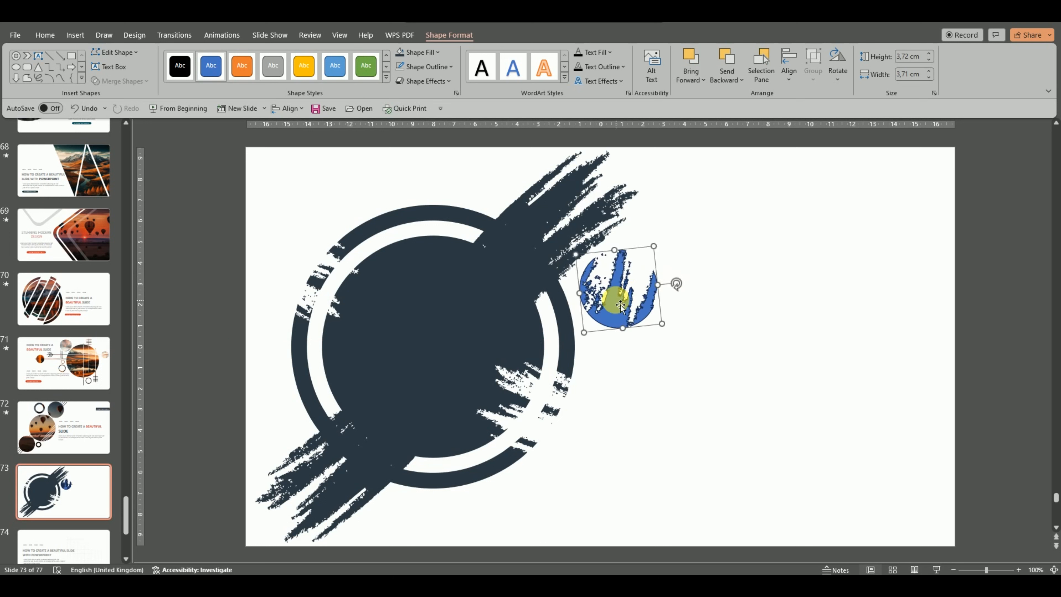
Duplicate the ragged blue circle below the frame's lower edge and shrink the copy to about 2.39 cm
drag(612, 300, 461, 516)
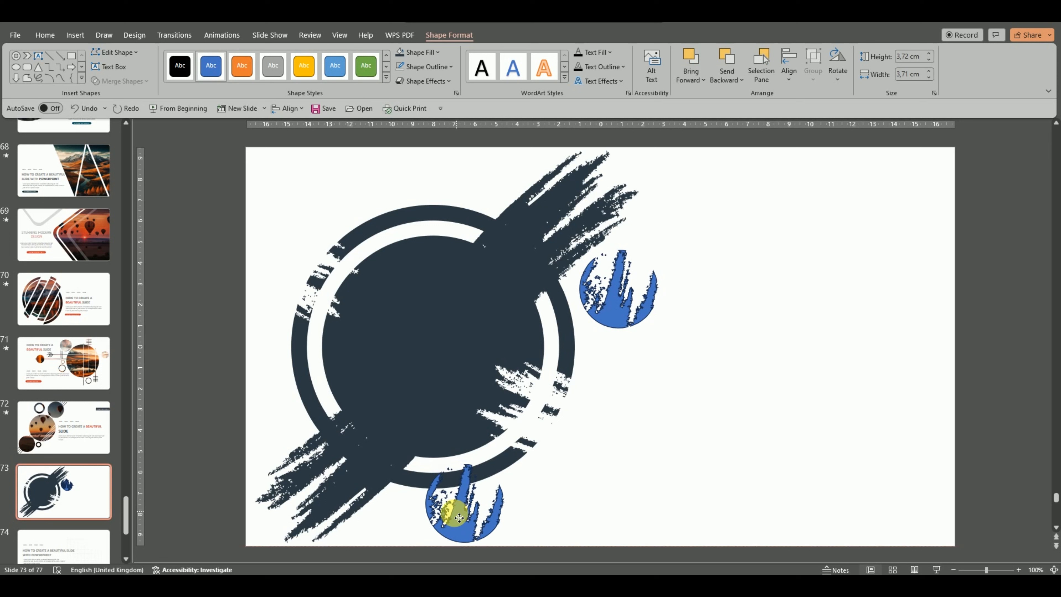
drag(459, 518, 415, 518)
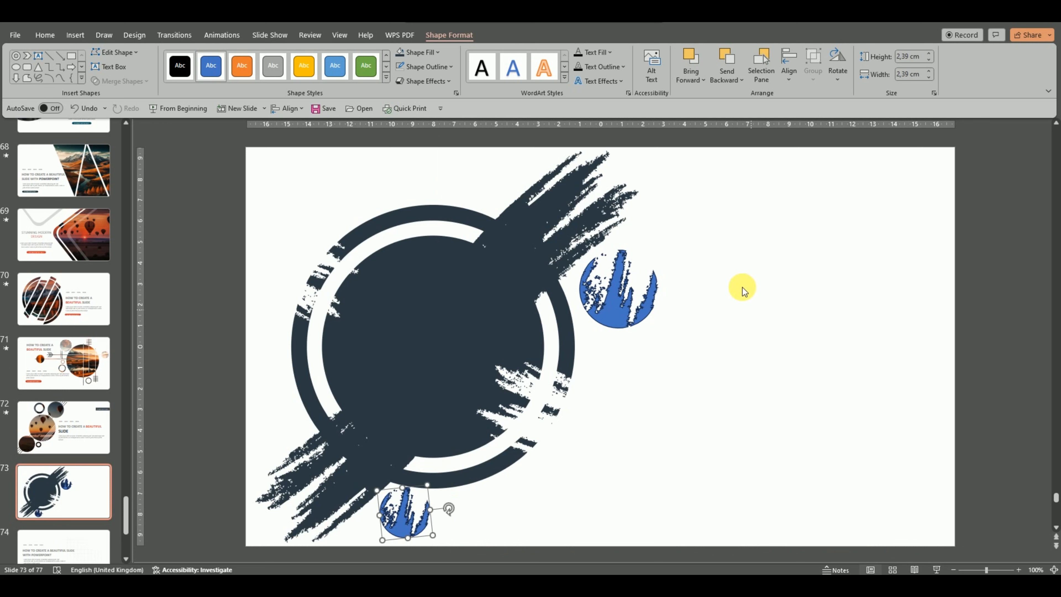
click(733, 262)
Merge the large frame shape and both small ragged circles into one shape with Union
click(506, 278)
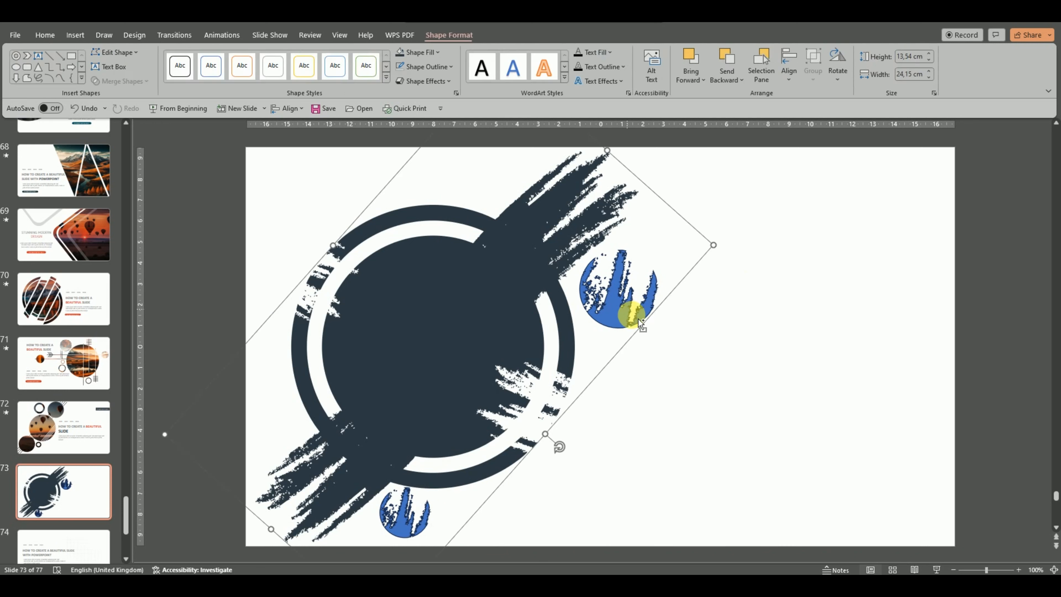
ctrl+click(634, 329)
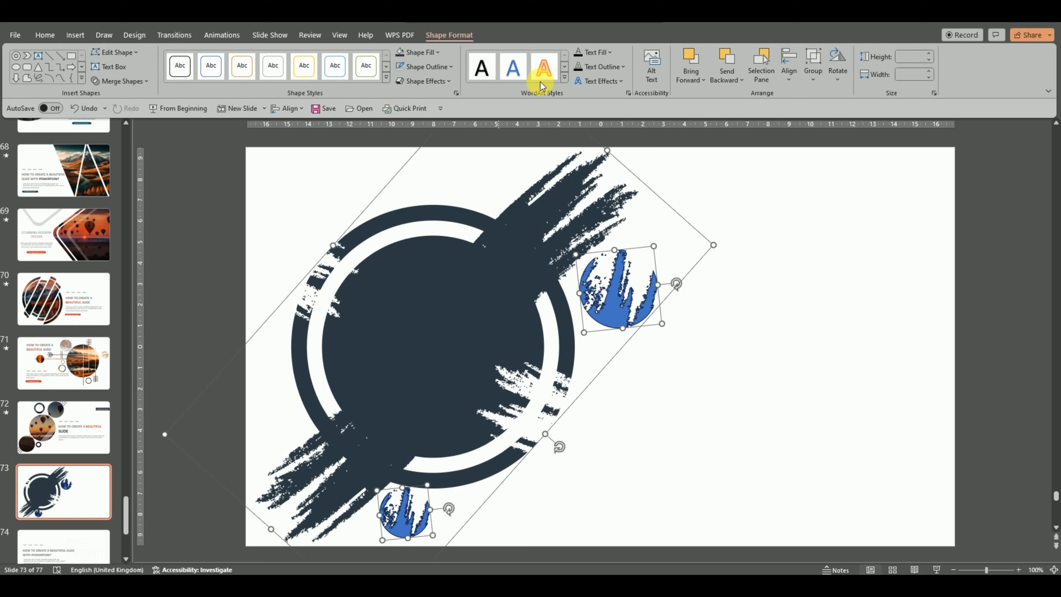
click(132, 82)
click(127, 98)
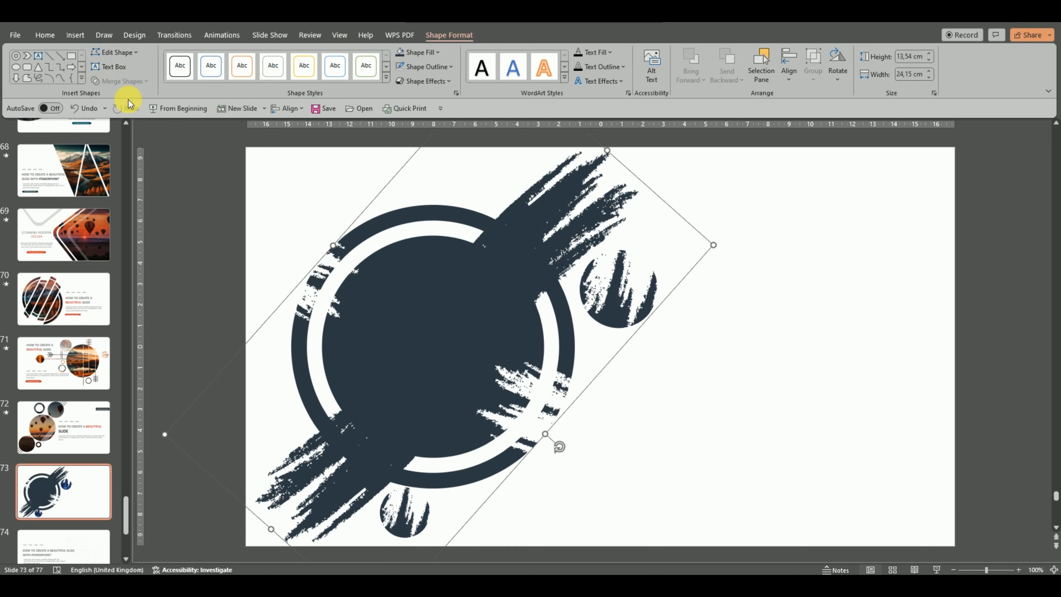
click(743, 371)
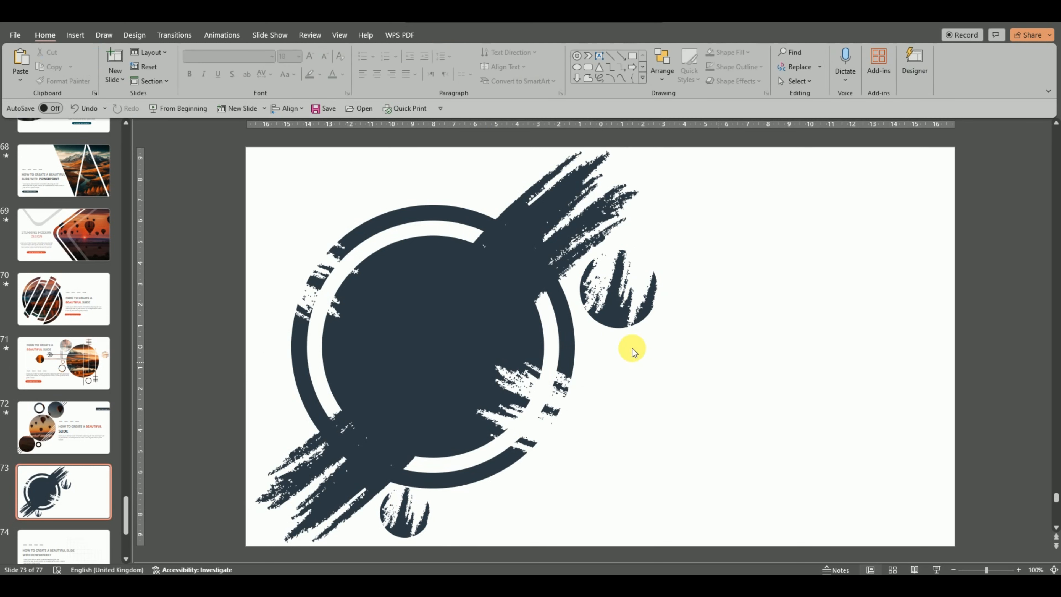
Copy the merged frame shape
click(457, 298)
right_click(457, 298)
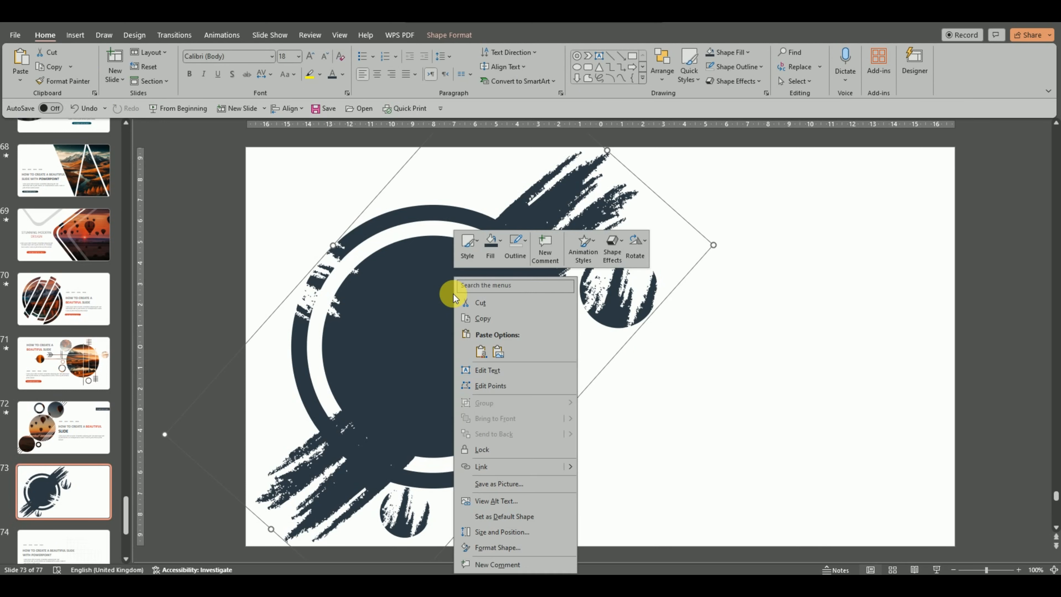
click(485, 319)
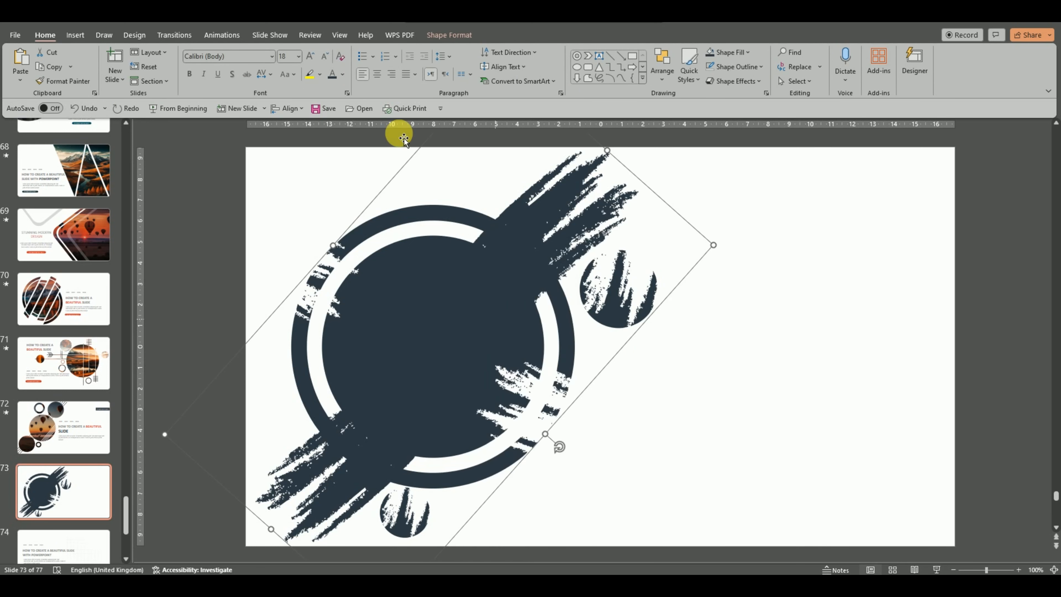
Add a new layout after the last one in the slide master and delete all its default placeholders
click(339, 35)
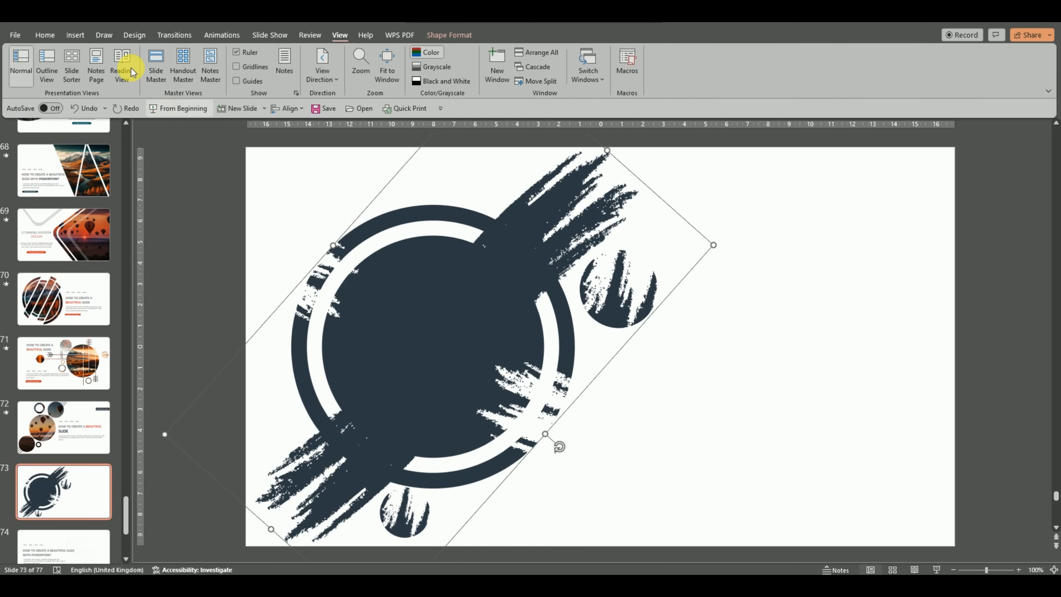
click(156, 63)
click(80, 517)
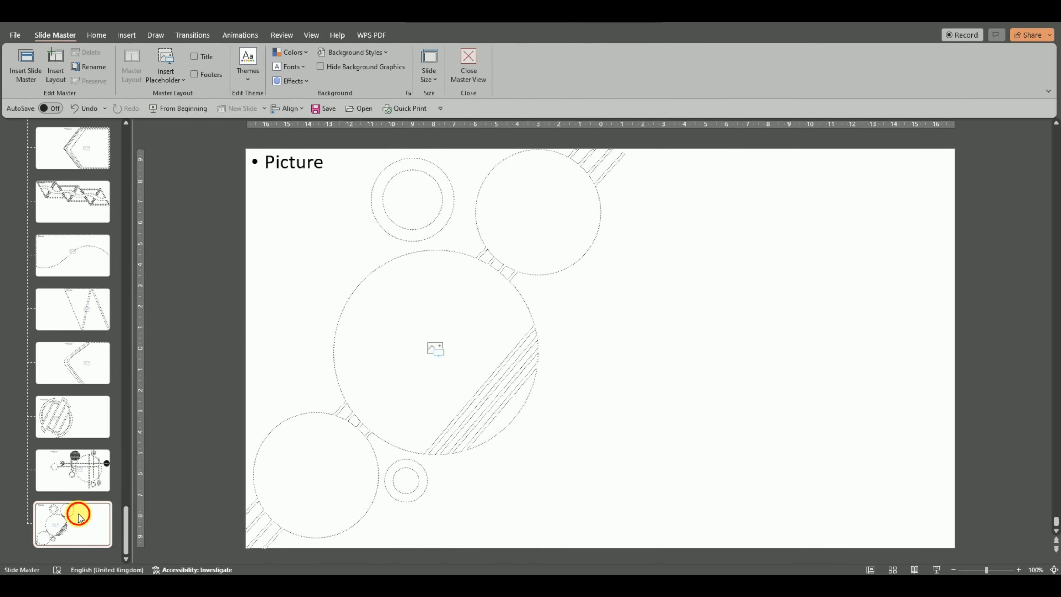
key(Return)
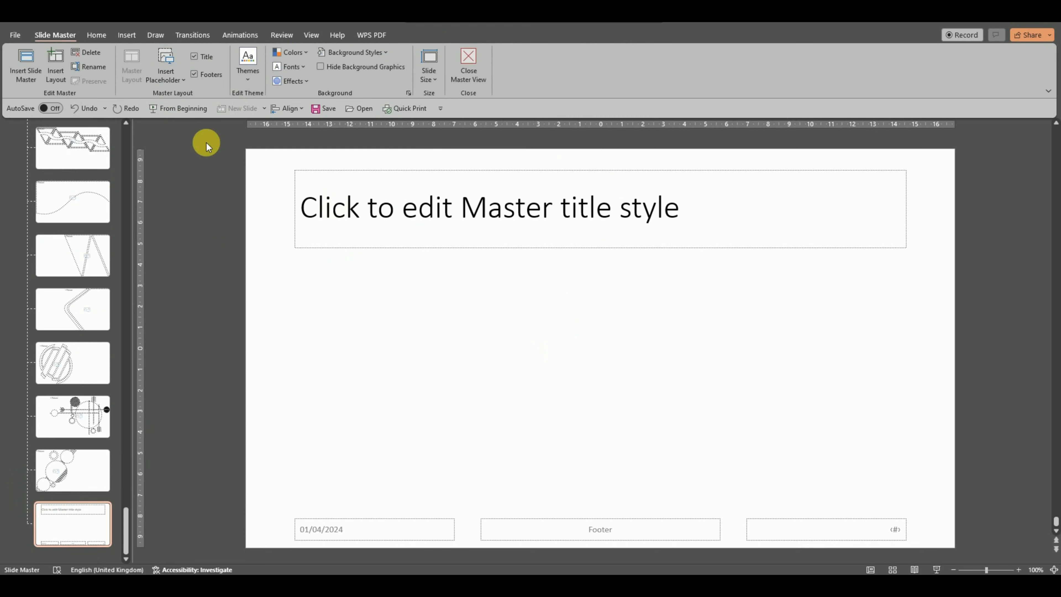
drag(207, 142, 984, 568)
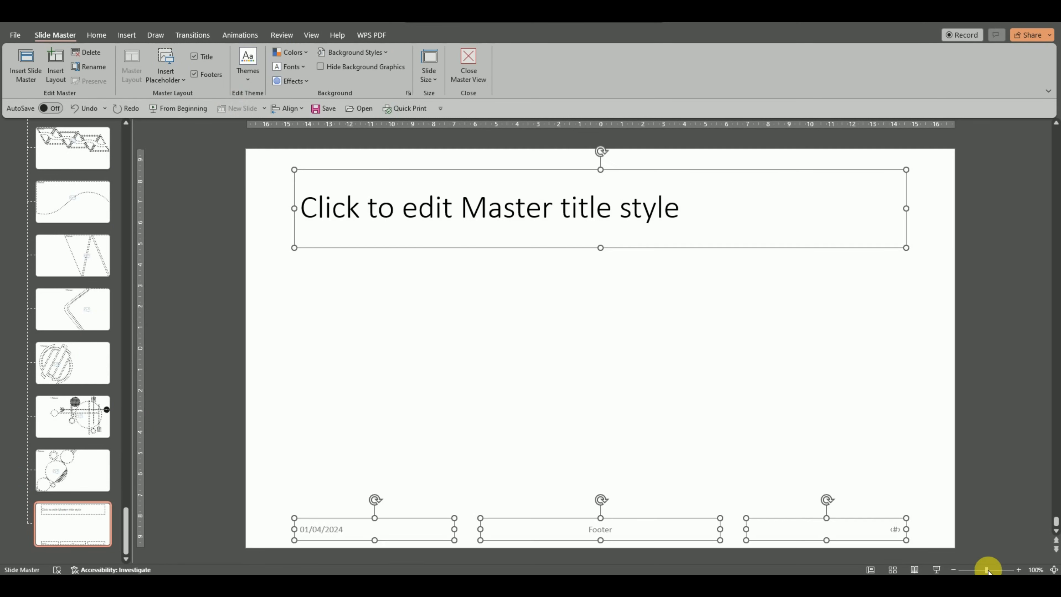
key(Delete)
Paste the copied frame shape onto the empty layout
right_click(496, 294)
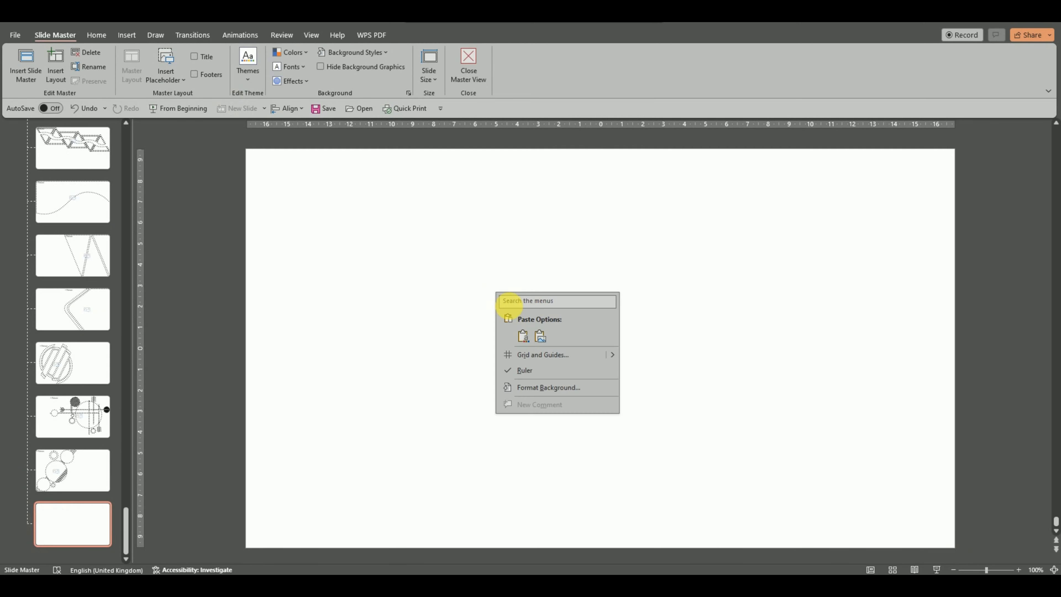
click(518, 334)
click(675, 332)
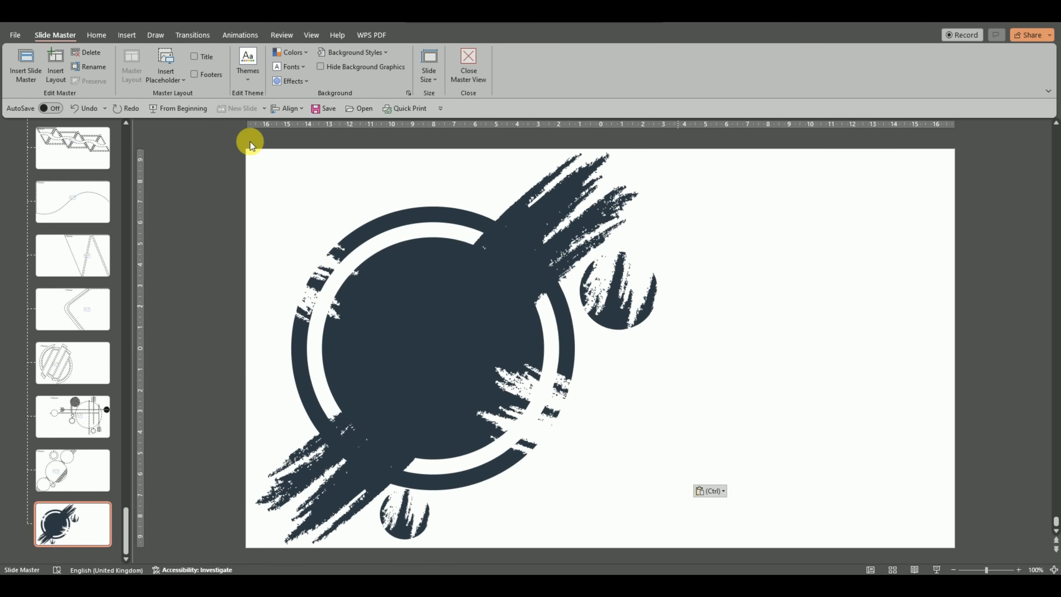
Add a picture placeholder about 26.6 by 19.05 cm covering the whole frame shape and send it to the back
click(171, 80)
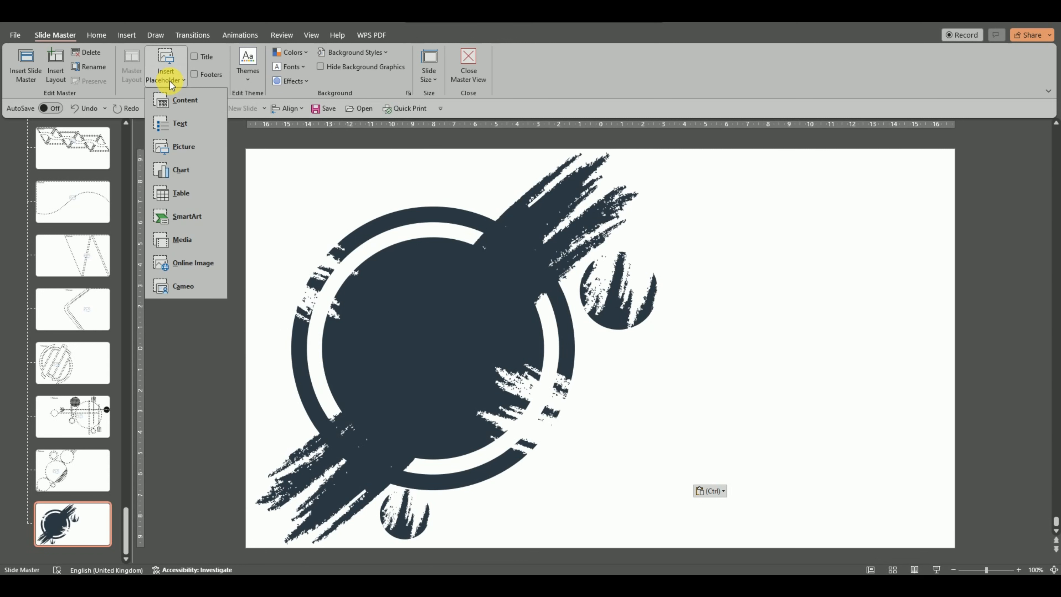
click(181, 147)
drag(249, 152, 803, 553)
right_click(540, 279)
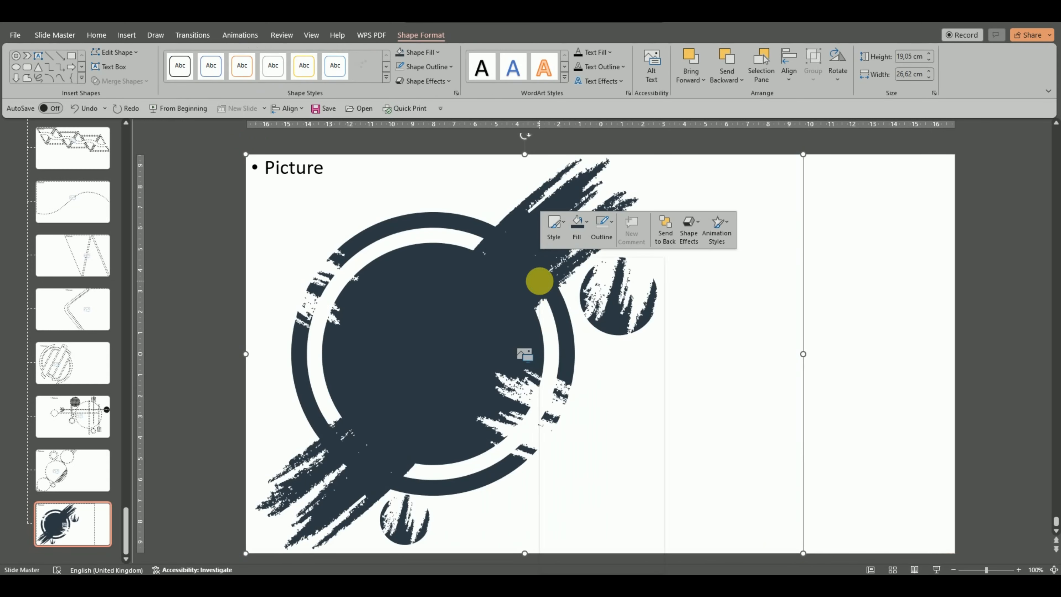
click(604, 415)
Intersect the picture placeholder with the frame shape so the placeholder takes the frame's outline
shift+click(450, 336)
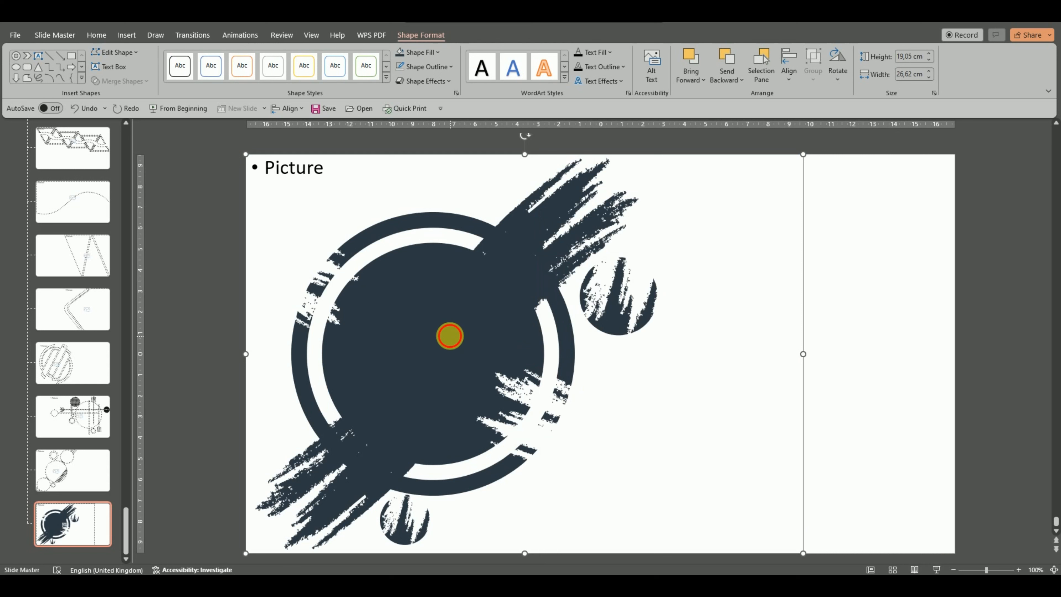
click(137, 81)
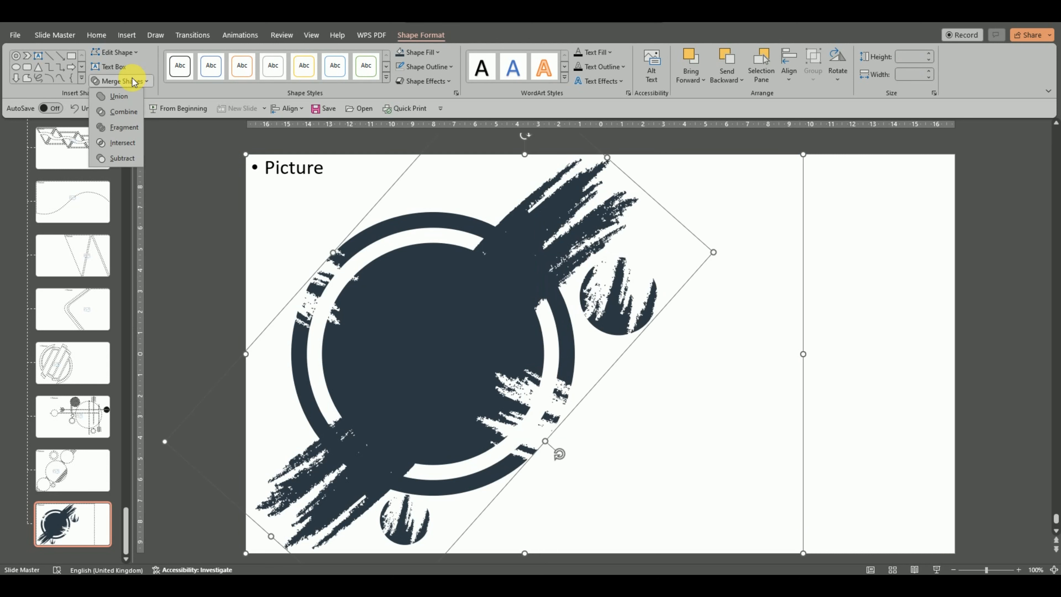
click(121, 144)
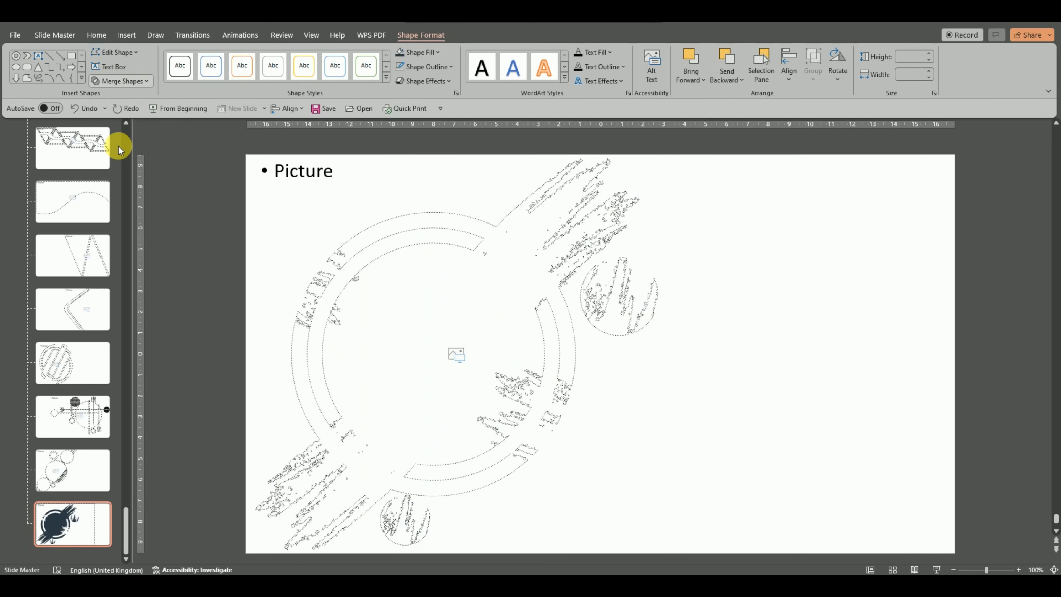
click(752, 255)
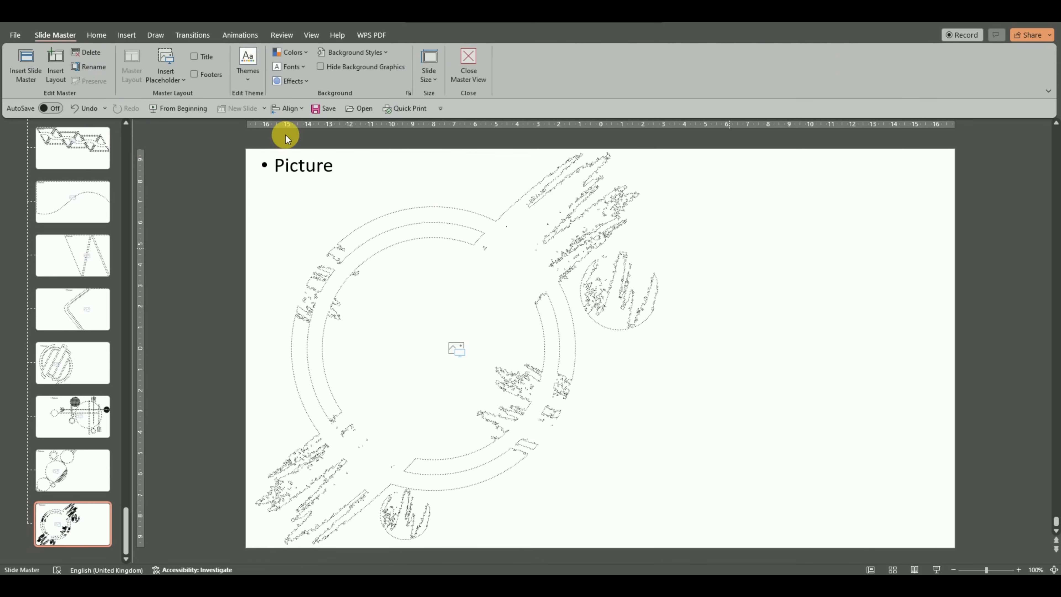
Close the master view and add a new slide after slide 72 using the 69_Custom Layout
click(474, 63)
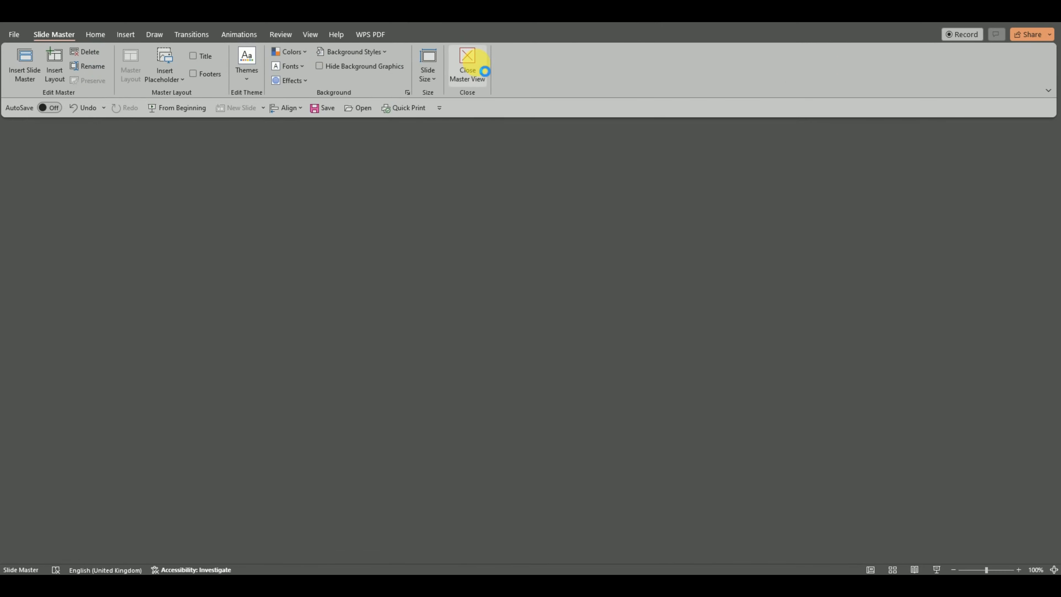
click(102, 361)
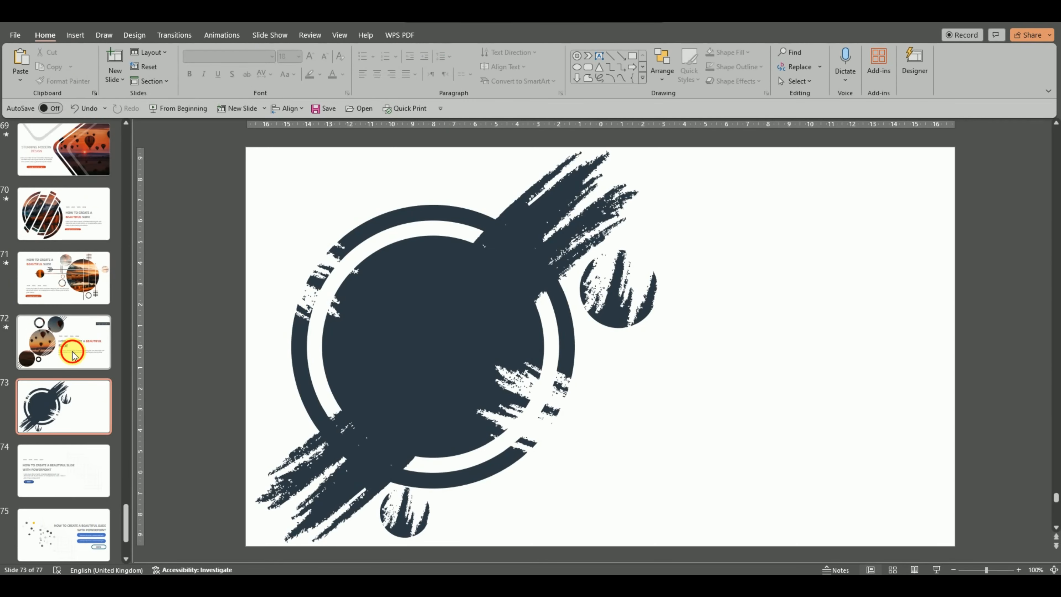
click(118, 82)
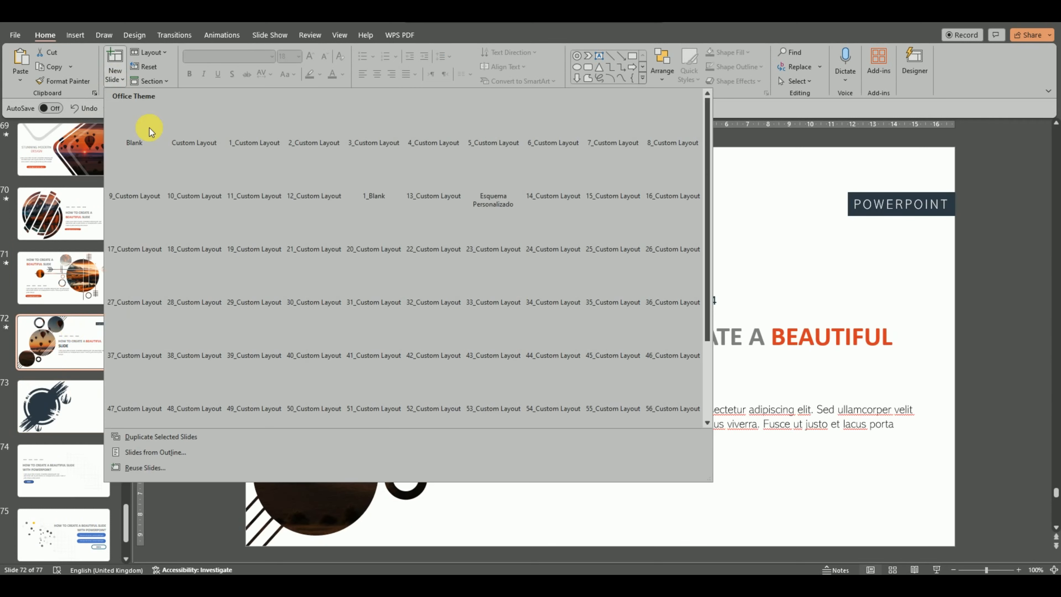
scroll(444, 404, down, 3)
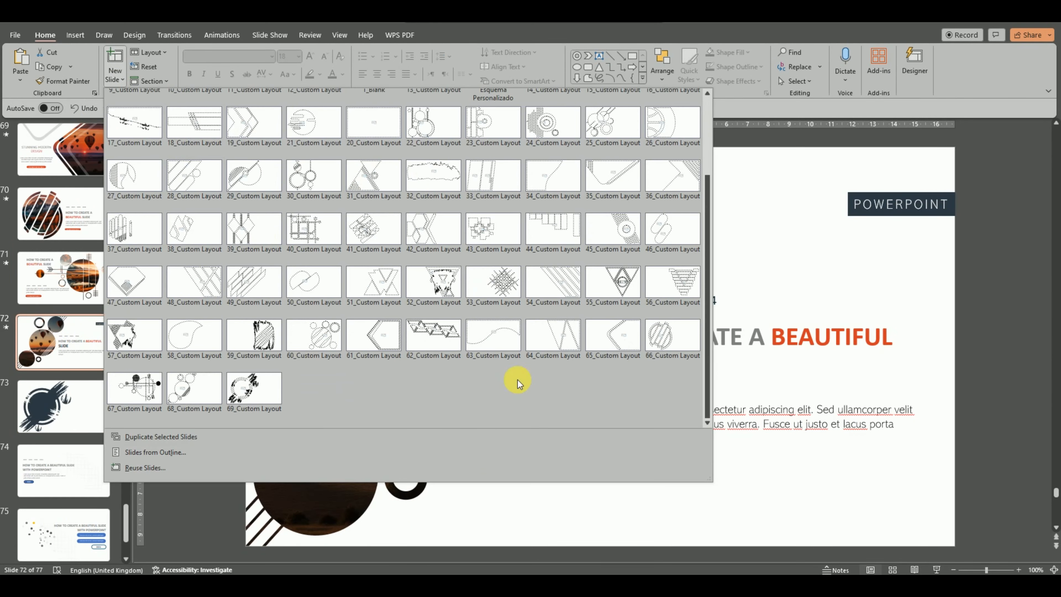
click(249, 391)
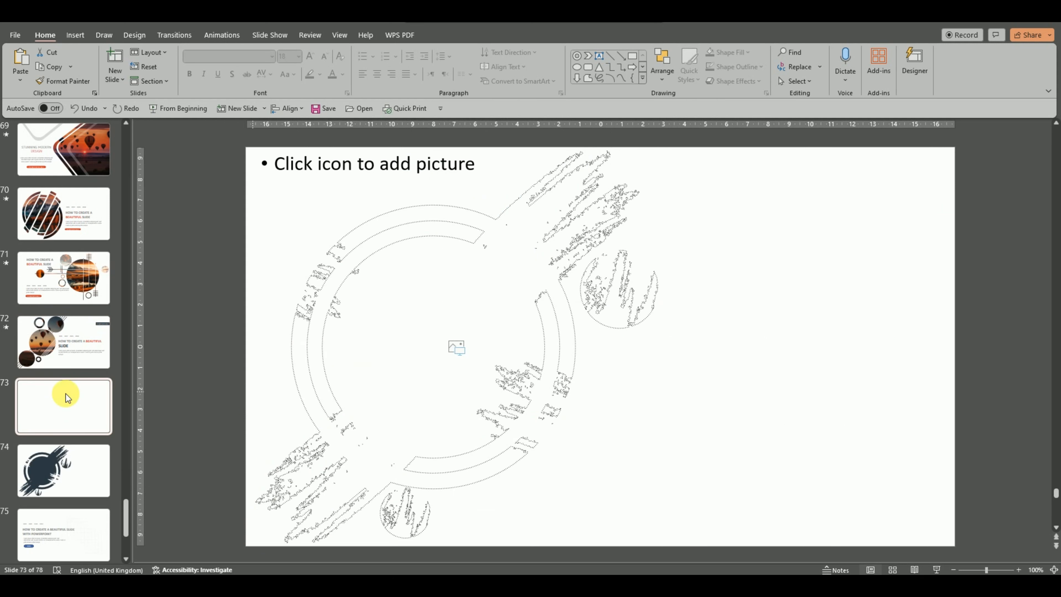
Fill the picture placeholder with hills-615429_1280 and apply a darker, higher-contrast brightness/contrast correction preset to it
click(455, 348)
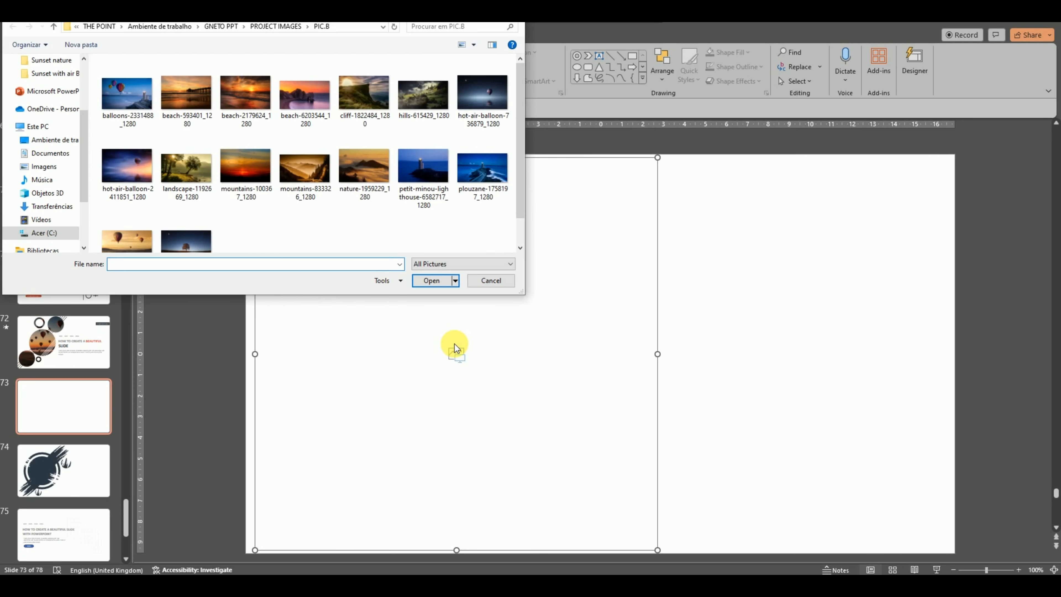
double_click(434, 122)
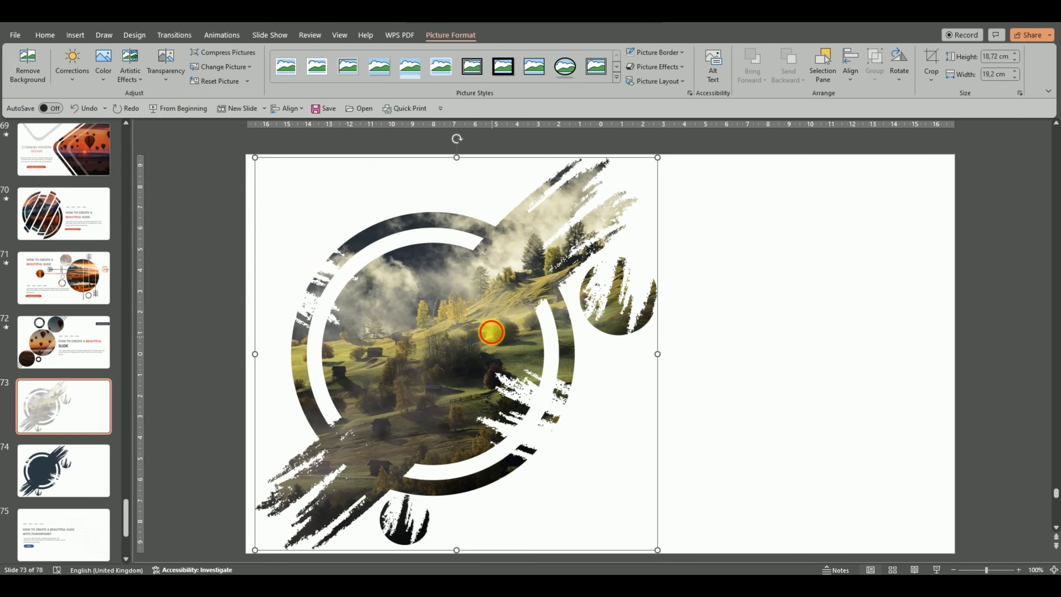
click(108, 82)
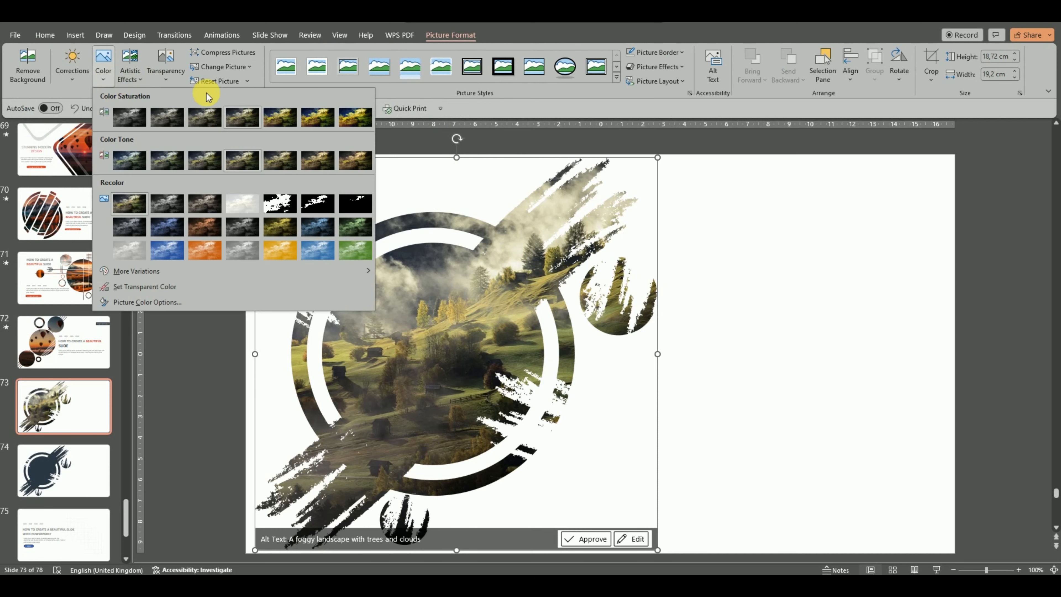
click(152, 91)
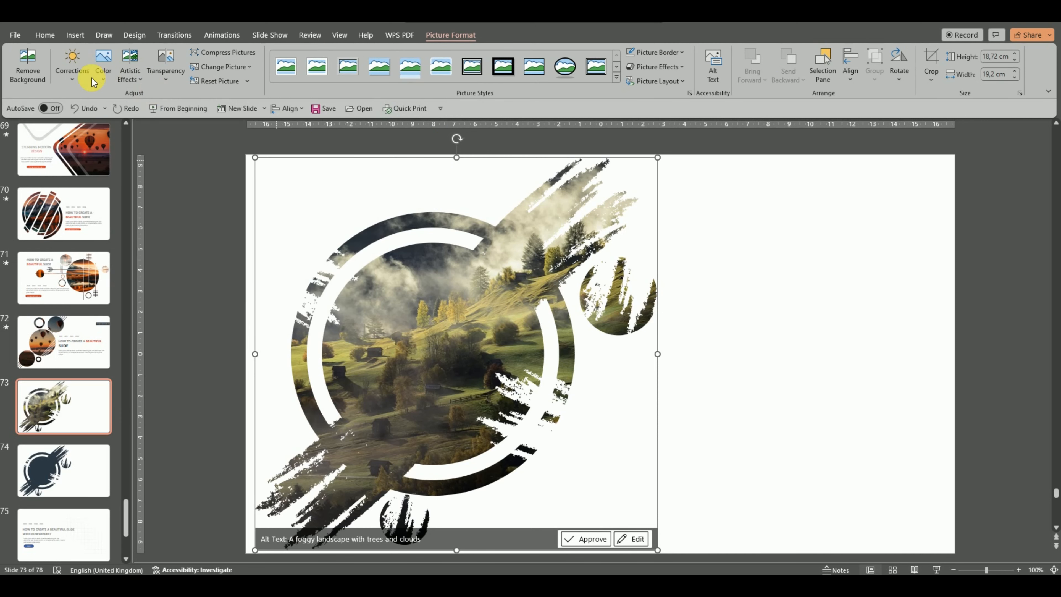
click(72, 77)
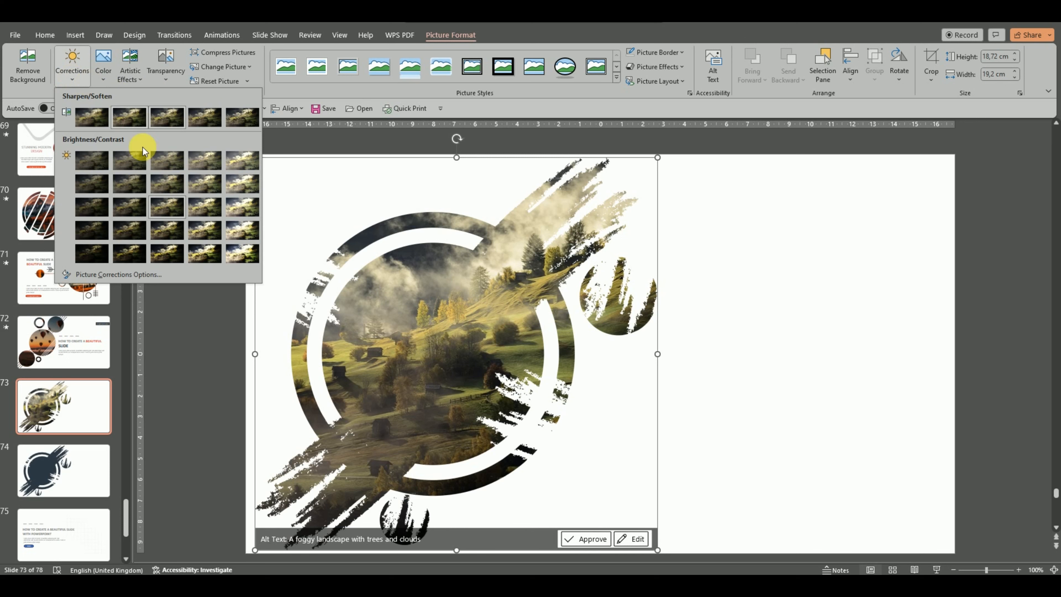
click(138, 230)
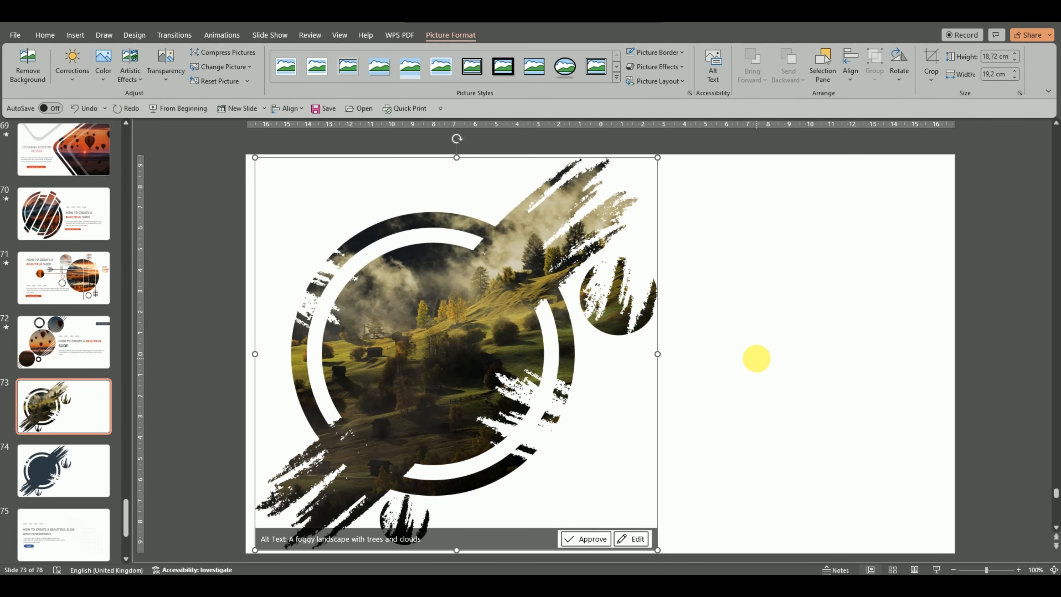
click(759, 367)
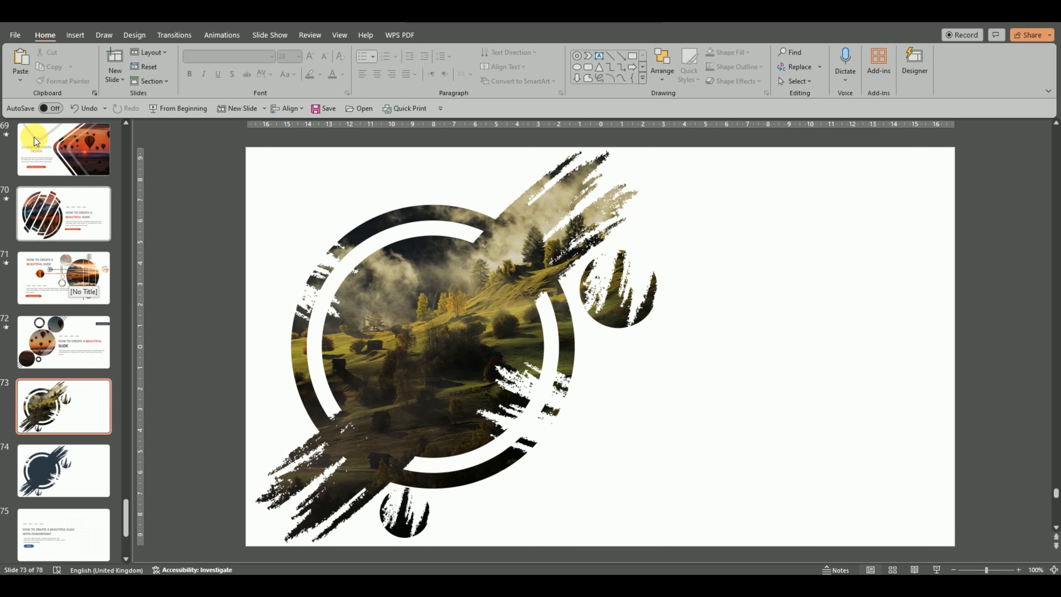
Copy the title, paragraph and POWERPOINT bar from slide 69 and paste them onto slide 73
click(40, 146)
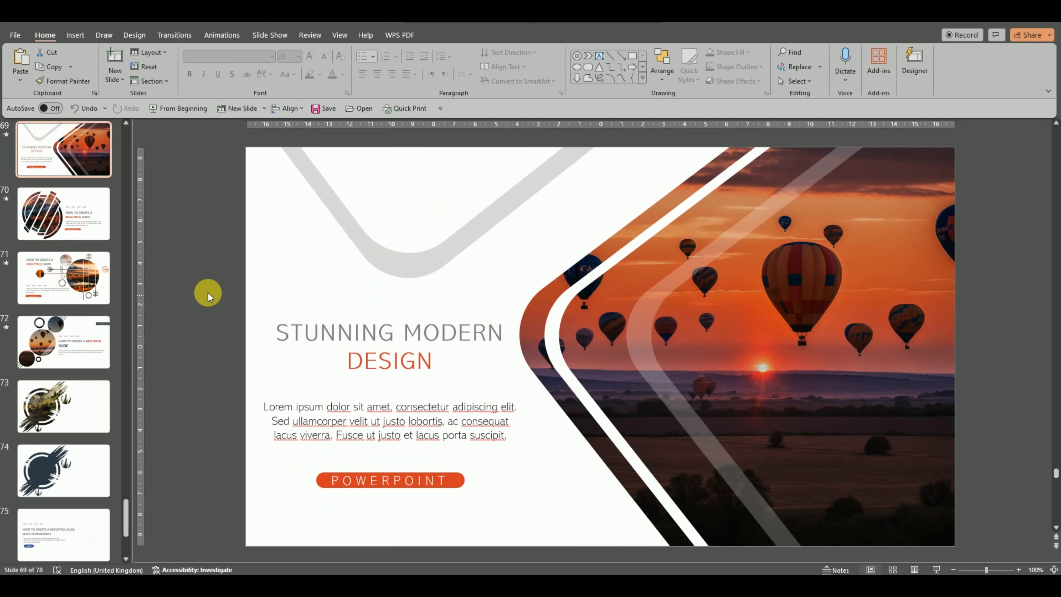
drag(202, 287, 614, 539)
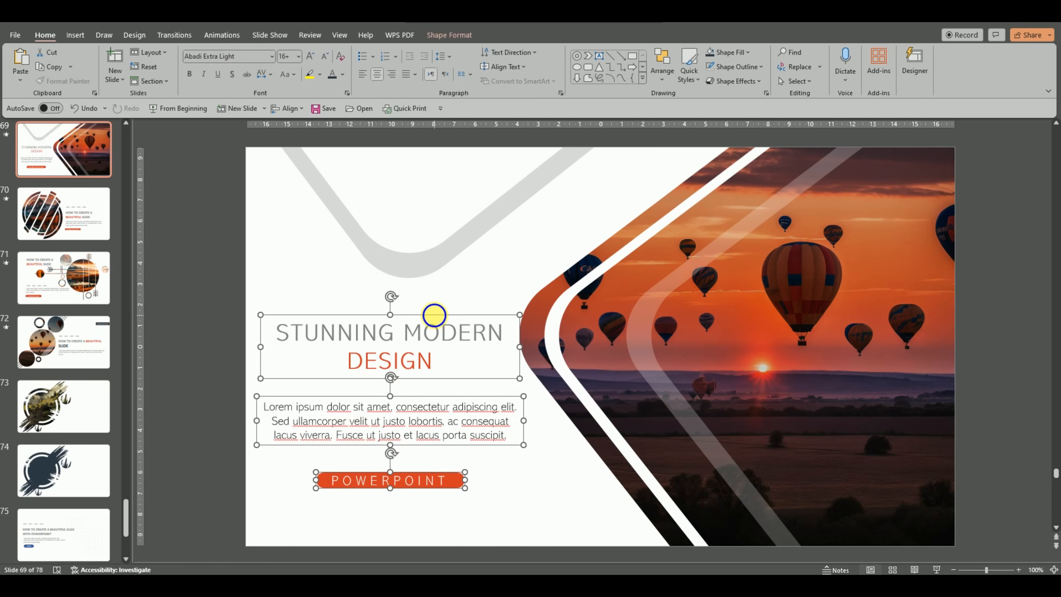
right_click(794, 245)
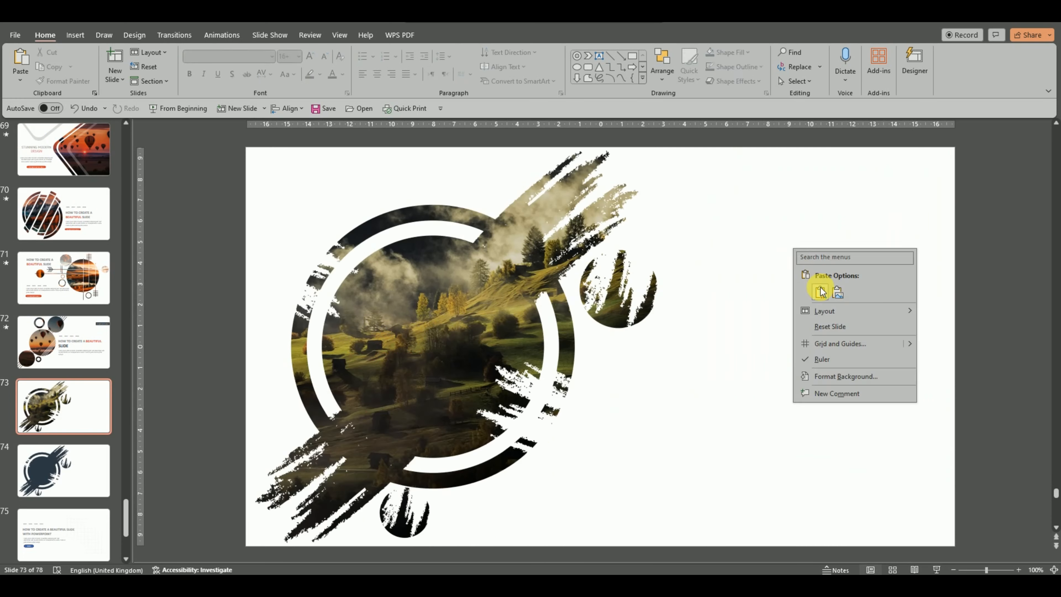
click(803, 275)
Place the pasted text beside the picture, left-align its text and boxes, and bring the paragraph up close beneath the title
drag(734, 303, 670, 344)
click(364, 74)
click(449, 35)
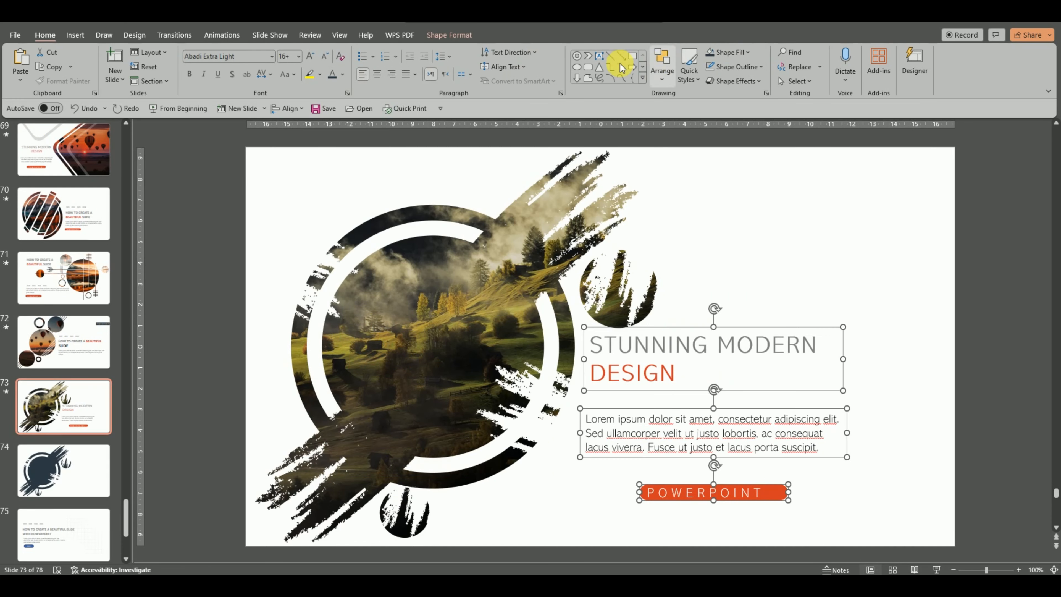
click(789, 67)
click(792, 99)
click(866, 404)
drag(645, 411, 645, 392)
Move the POWERPOINT bar beneath the paragraph, stretch it into a long thin strip and reduce its text to size 10
drag(710, 493, 817, 452)
drag(699, 460, 699, 453)
click(45, 35)
click(326, 57)
click(326, 58)
click(326, 57)
click(326, 58)
click(876, 460)
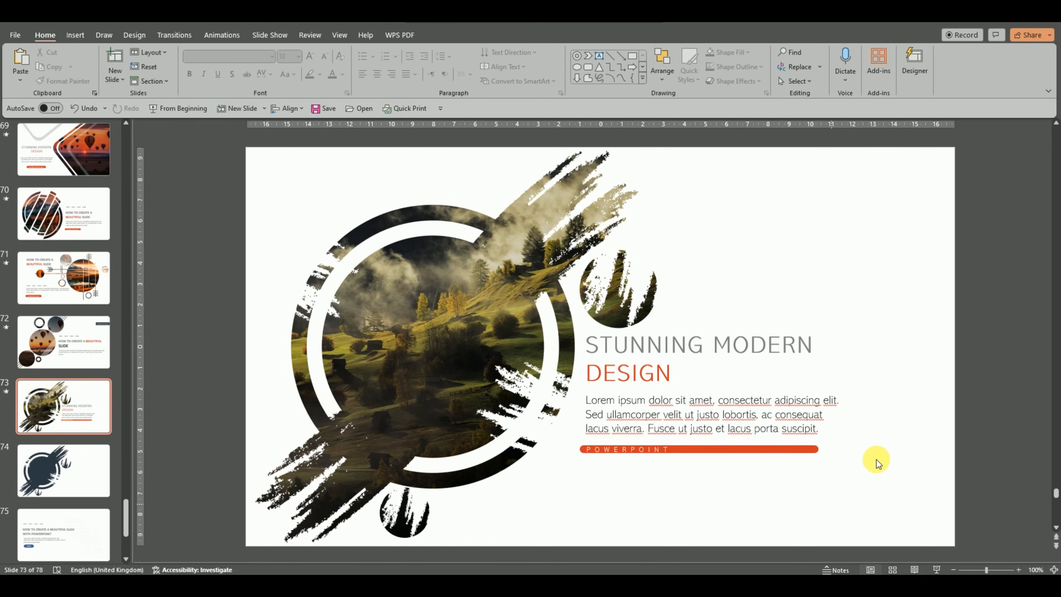
Recolour the word DESIGN with a tone sampled from the picture using the Eyedropper
drag(674, 373, 598, 372)
click(708, 354)
click(717, 525)
click(500, 294)
Fill the POWERPOINT bar with a near-black tone sampled from the picture using the Eyedropper
click(727, 449)
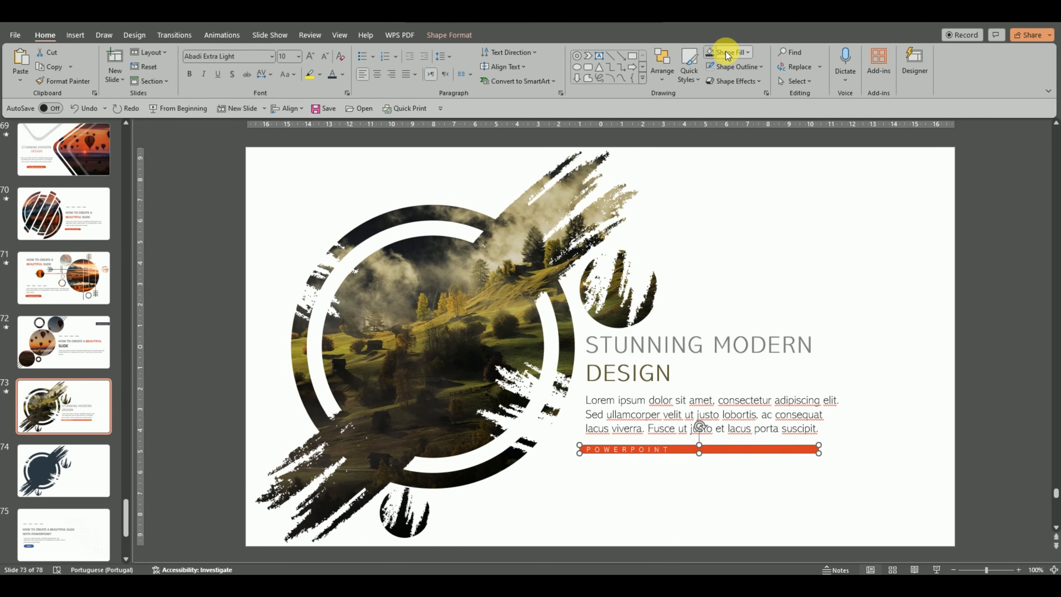
click(728, 52)
click(748, 52)
click(724, 239)
click(502, 373)
Try a different Eyedropper sample from the trees in the picture's upper part as the colour of the word DESIGN
drag(675, 373, 593, 370)
click(343, 74)
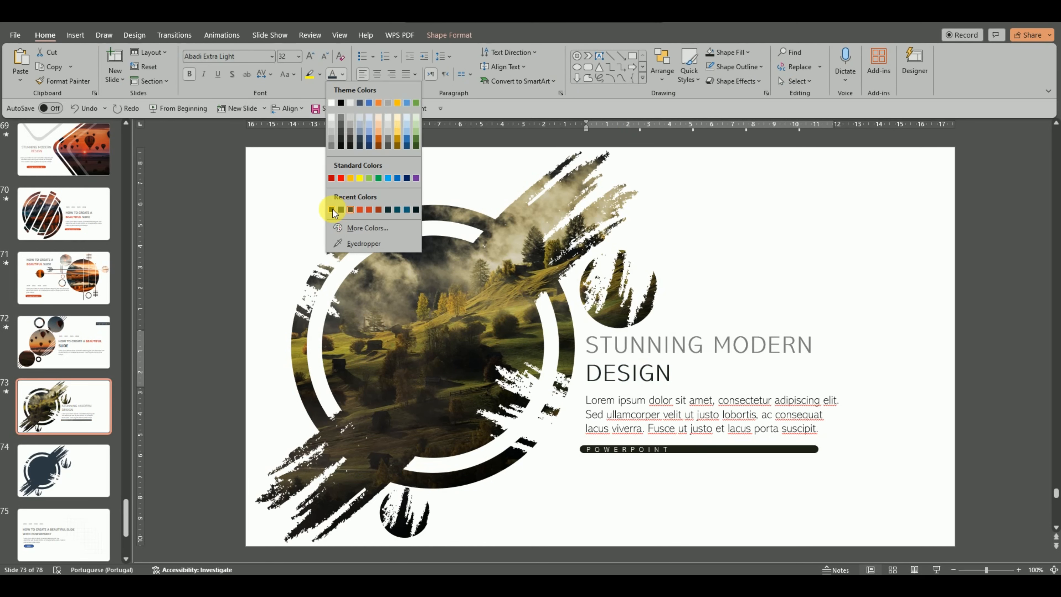
click(363, 242)
click(534, 263)
click(762, 265)
Enlarge the word DESIGN to size 36 and colour it olive gold sampled from the picture's grass
drag(675, 373, 601, 371)
click(310, 56)
click(343, 74)
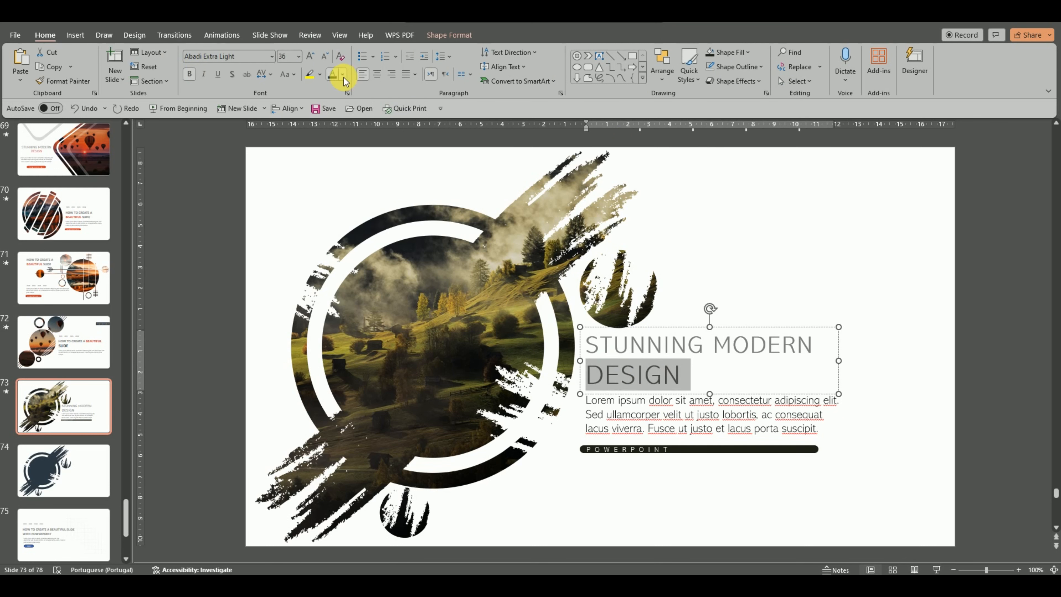
click(342, 245)
click(343, 328)
click(814, 295)
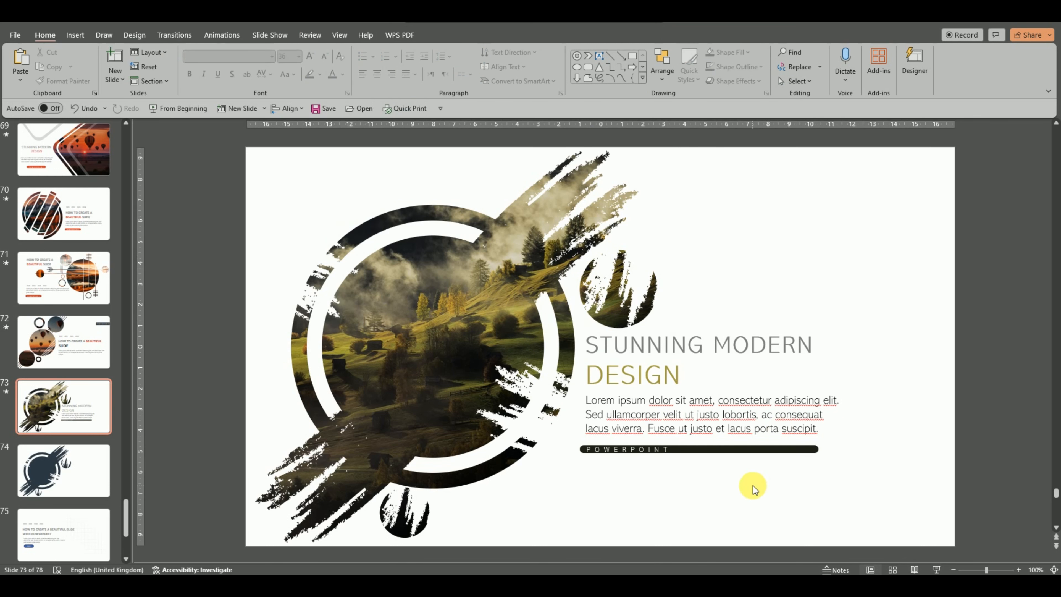
Copy the dark brush-stroke frame shape from slide 74 and paste it onto slide 73
click(61, 465)
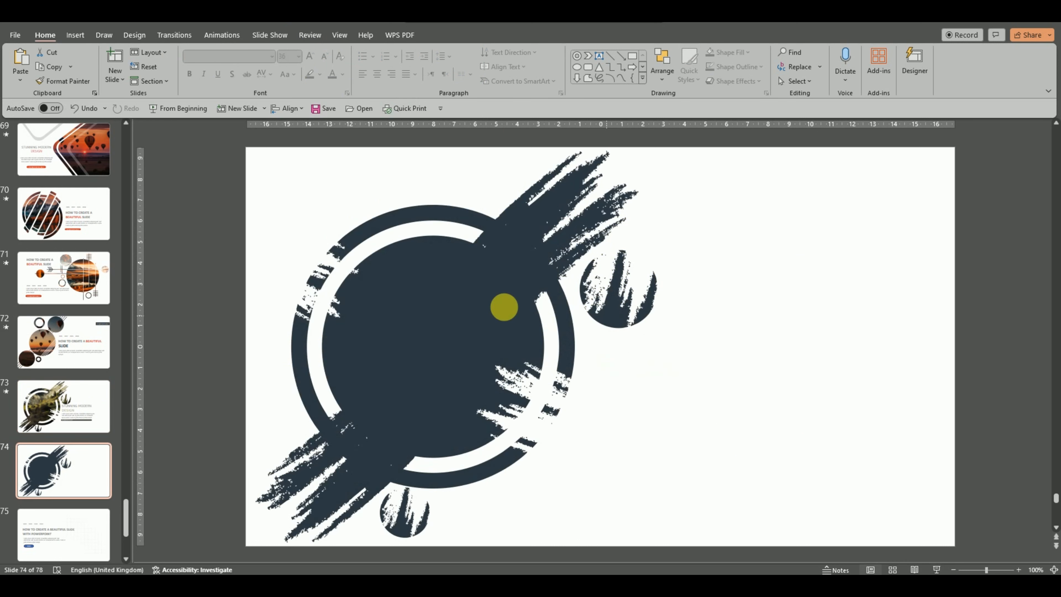
click(484, 297)
right_click(485, 298)
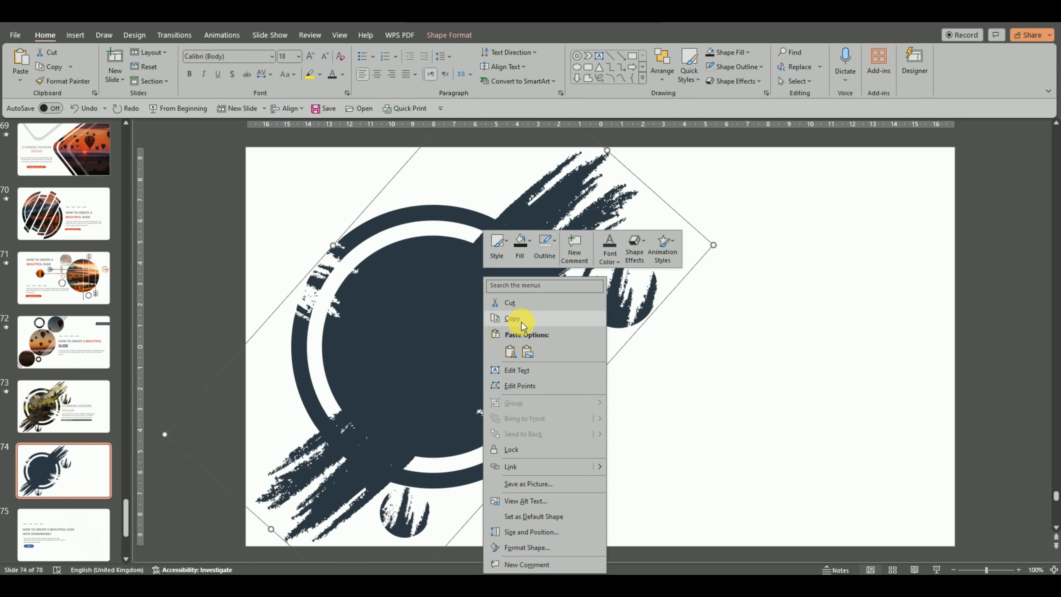
click(522, 321)
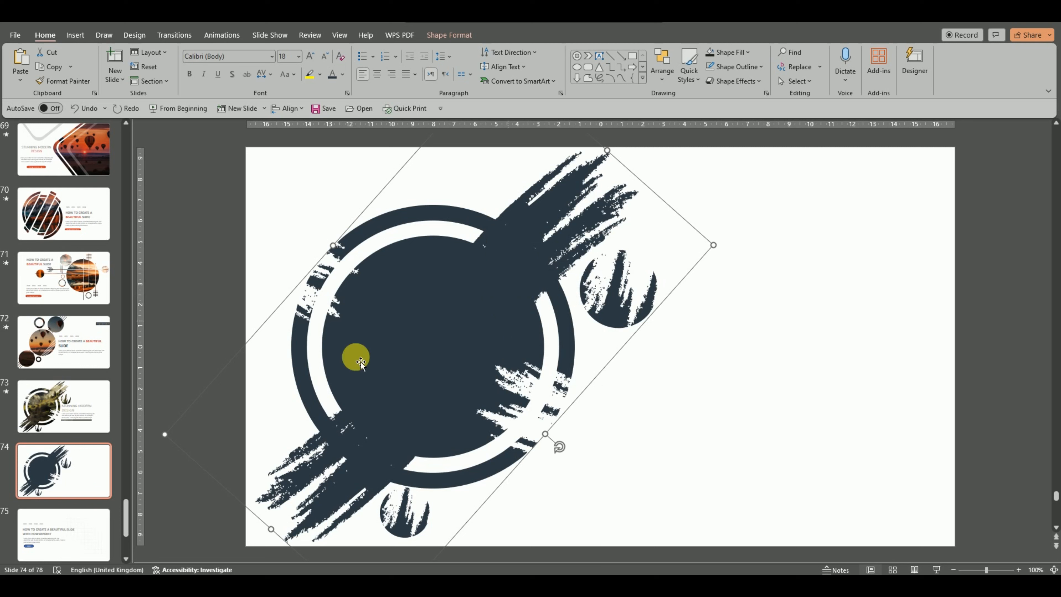
click(86, 403)
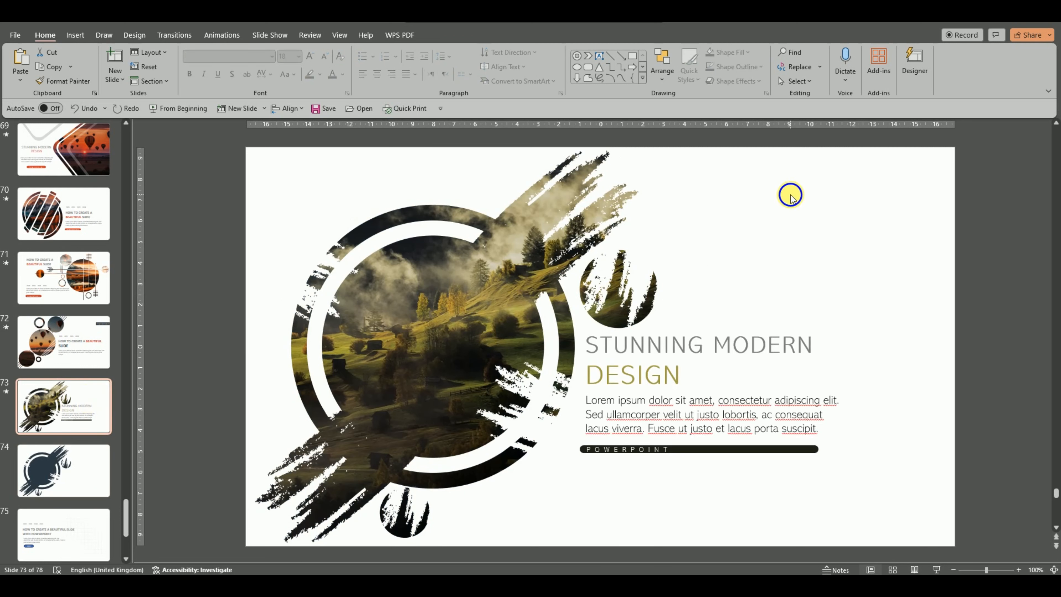
right_click(790, 194)
click(817, 239)
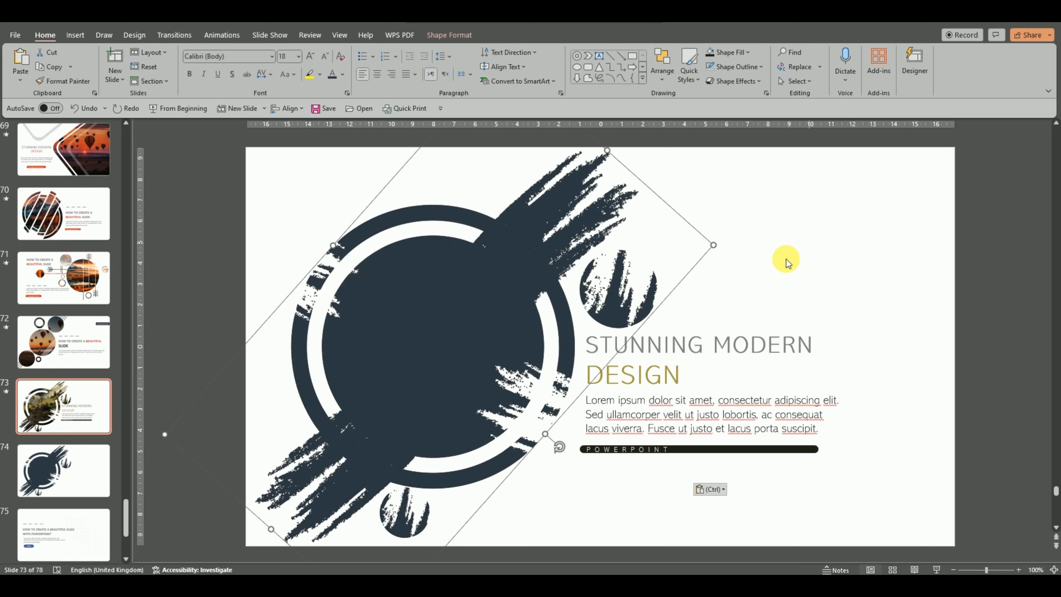
Shrink the pasted frame shape to a small logo in the slide's upper-right corner and fill it with the recent olive gold
mouse_move(502, 339)
mouse_down()
mouse_move(772, 277)
mouse_move(765, 314)
mouse_move(731, 330)
mouse_up()
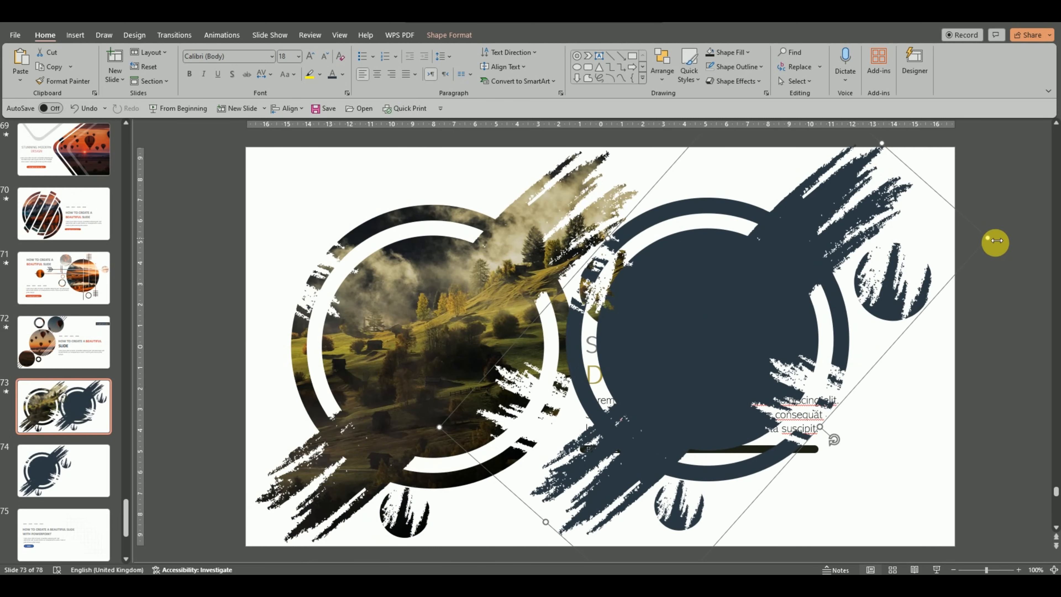
mouse_move(987, 238)
mouse_down()
mouse_move(809, 285)
mouse_move(771, 311)
mouse_up()
mouse_move(718, 336)
mouse_down()
mouse_move(877, 213)
mouse_move(863, 225)
mouse_up()
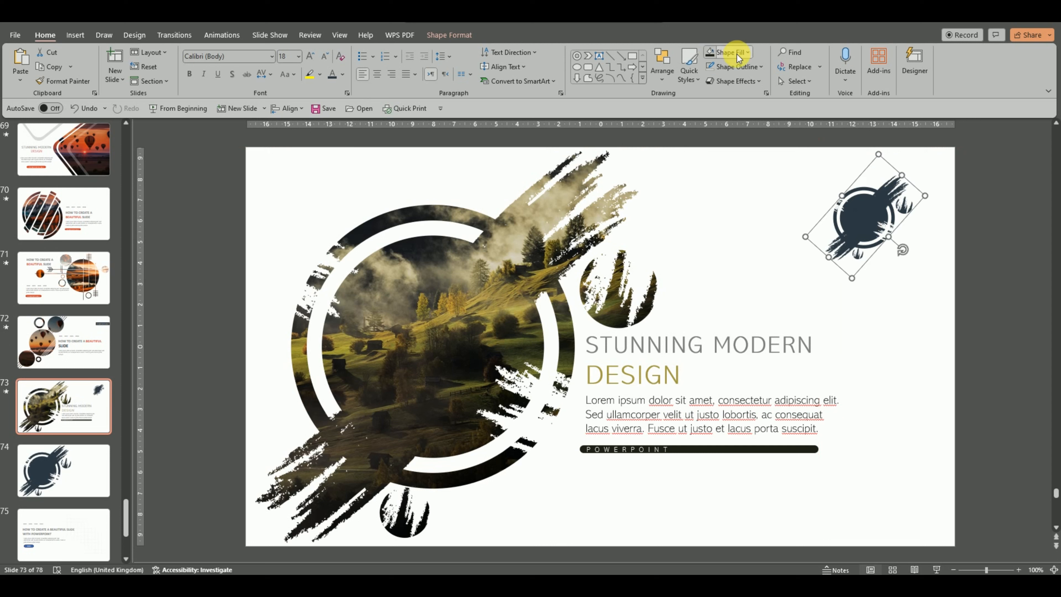
click(747, 53)
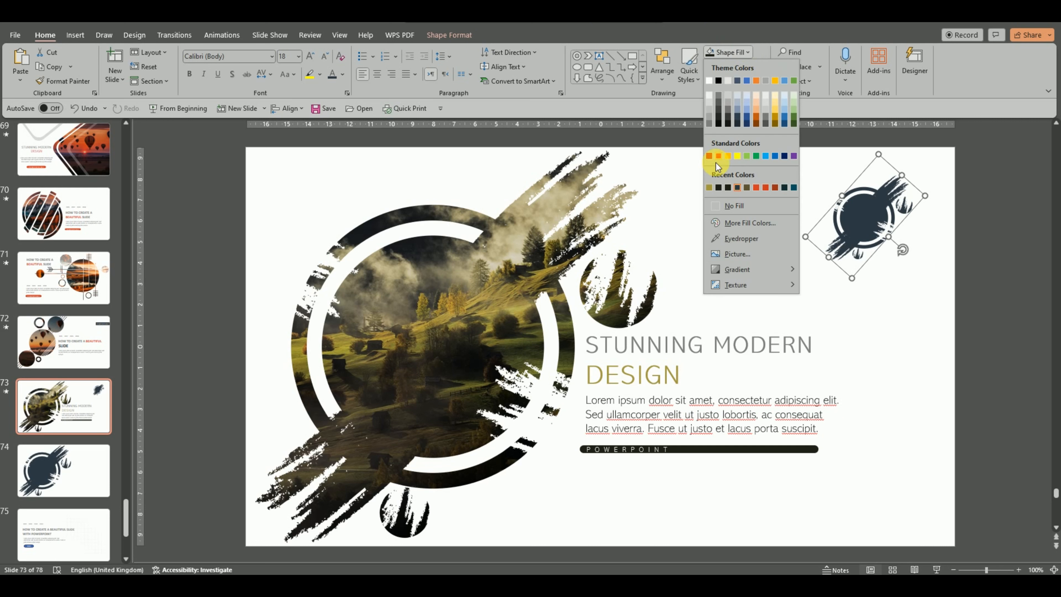
click(709, 189)
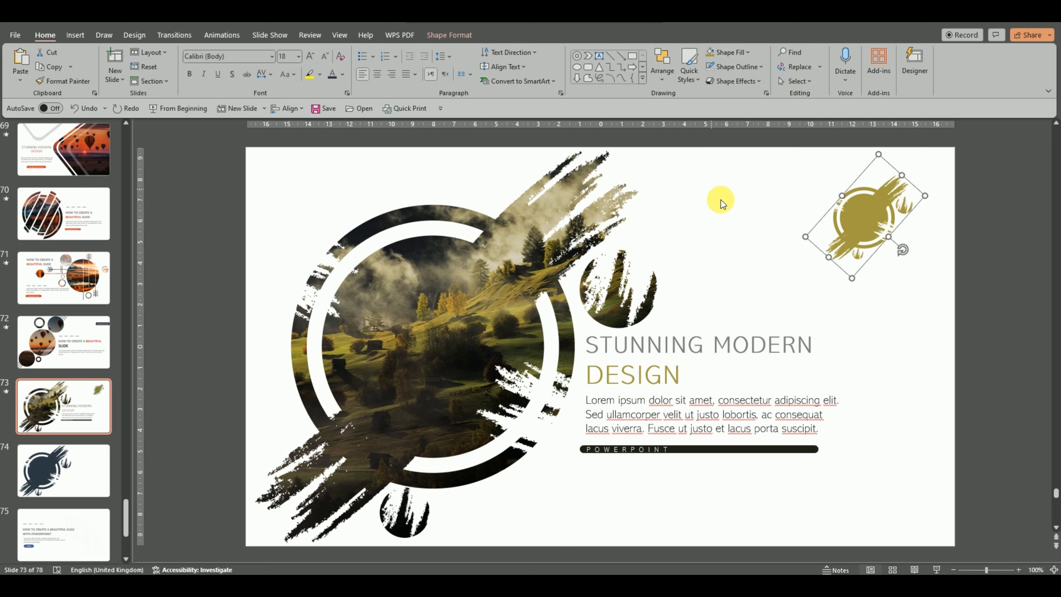
Widen the paragraph box and the title box so the whole title fits on one line
click(793, 414)
drag(850, 415, 910, 415)
click(794, 349)
drag(850, 360, 924, 372)
Reduce the title text by one size step and lower the title to sit just above the paragraph
drag(806, 362, 805, 380)
click(325, 56)
drag(642, 375, 642, 387)
click(687, 313)
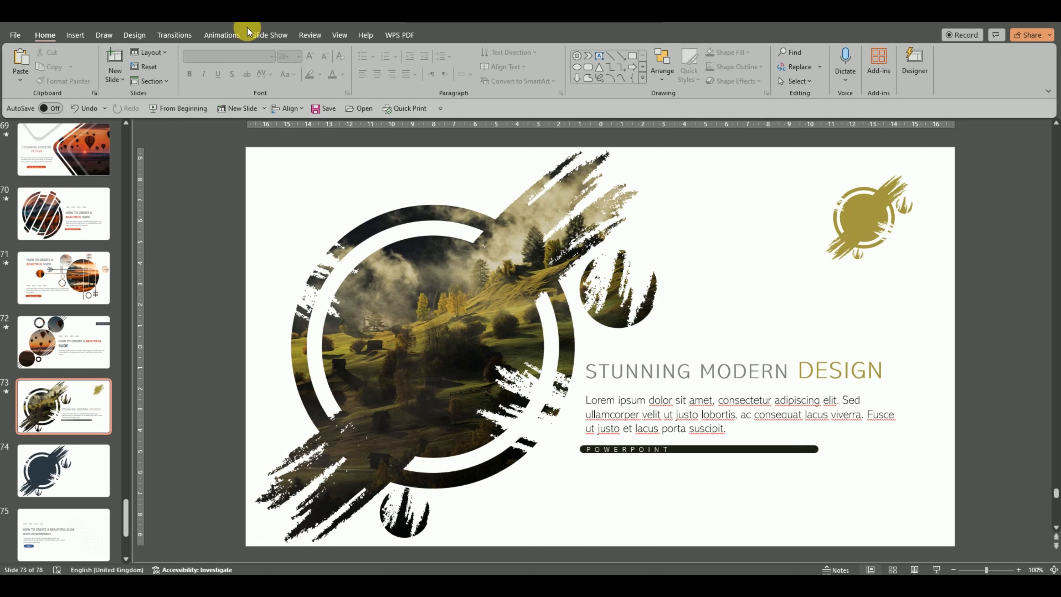
Remove the existing animations from the title, paragraph and POWERPOINT bar on slide 73
click(212, 36)
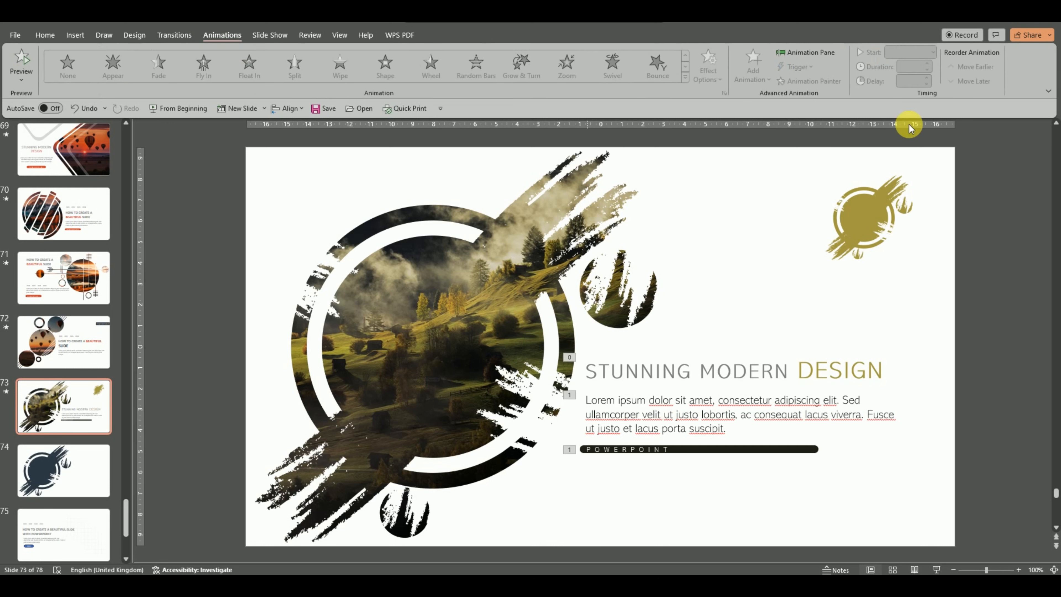
drag(1011, 322, 500, 550)
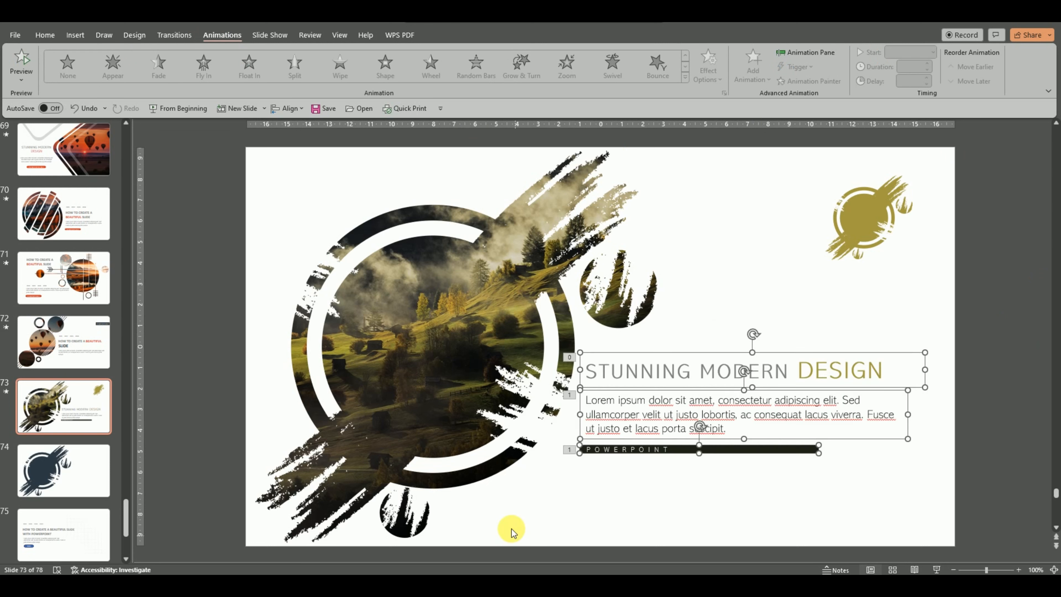
click(69, 67)
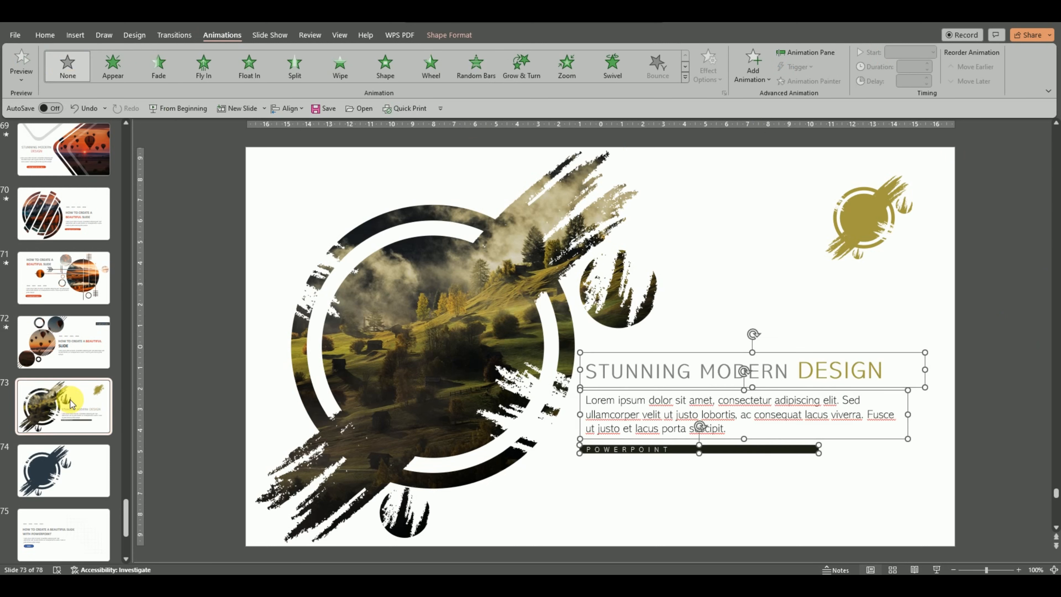
click(46, 35)
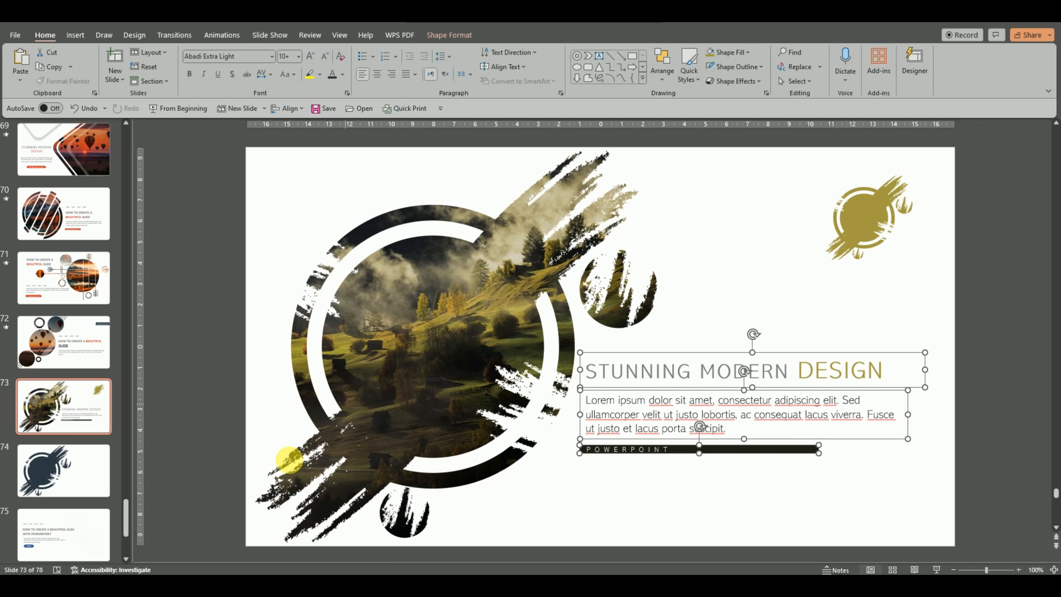
click(71, 412)
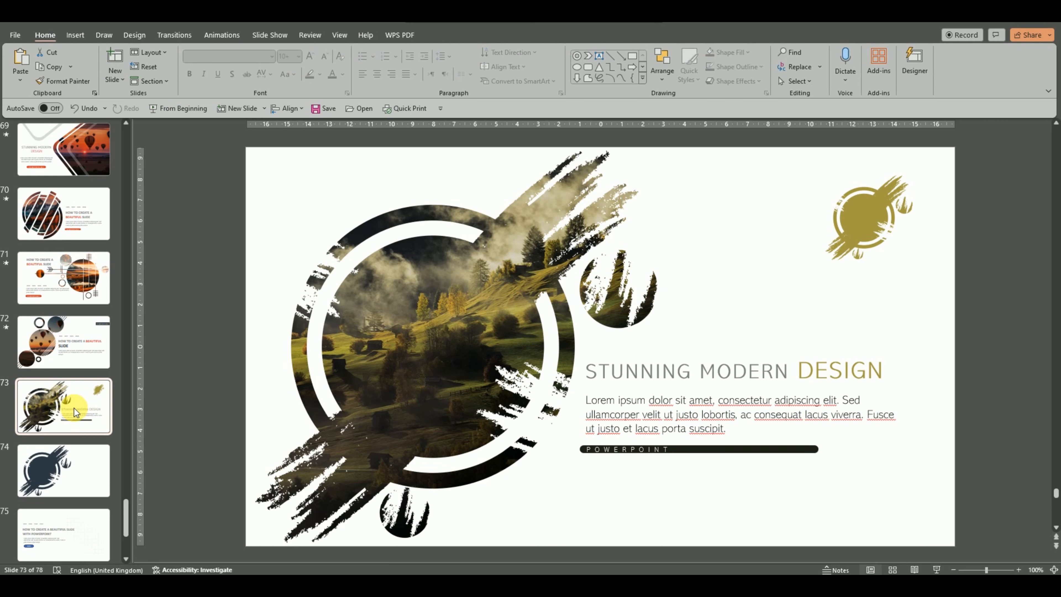
Apply the Grow & Turn entrance effect to the landscape brush-stroke picture, with a 2-second duration and starting After Previous
click(216, 37)
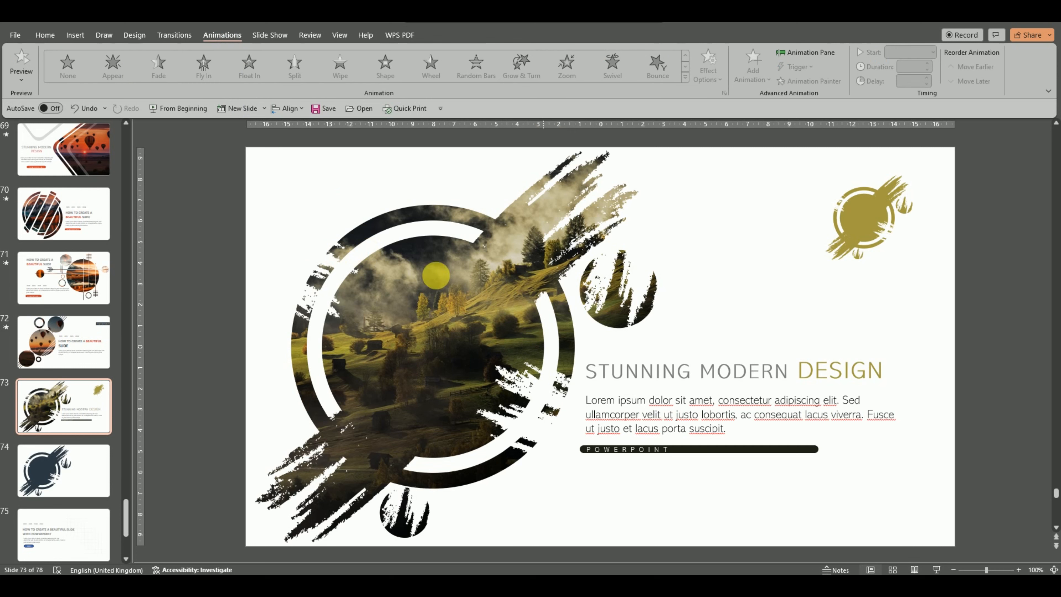
click(436, 274)
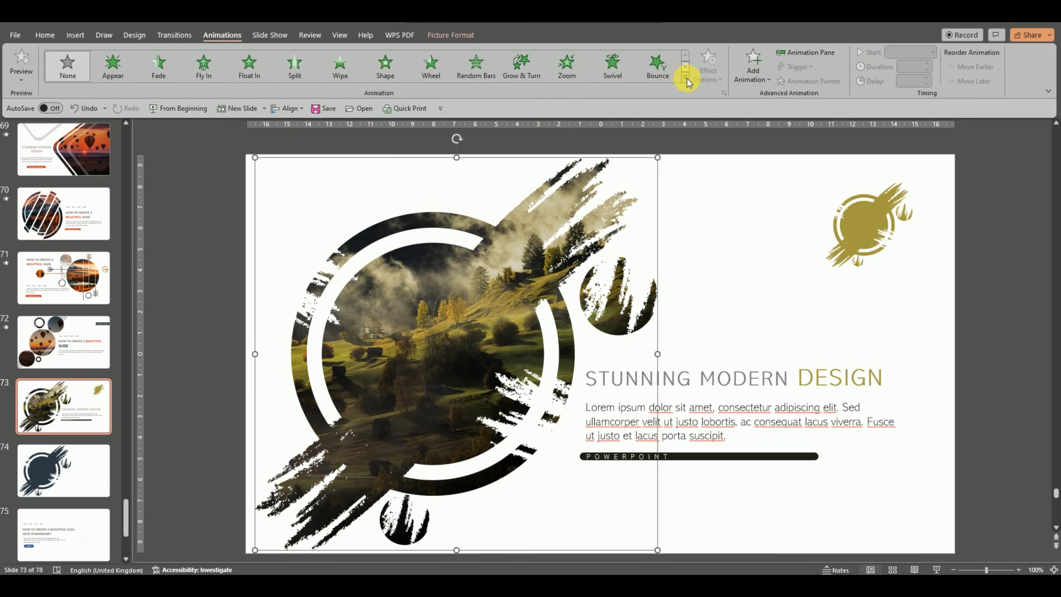
click(685, 78)
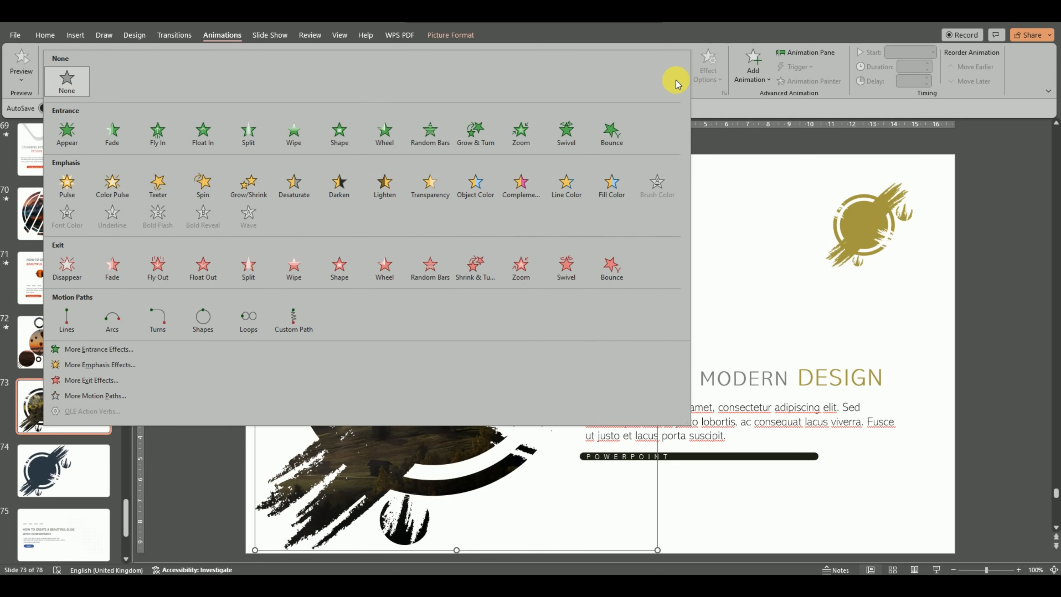
click(93, 353)
click(543, 360)
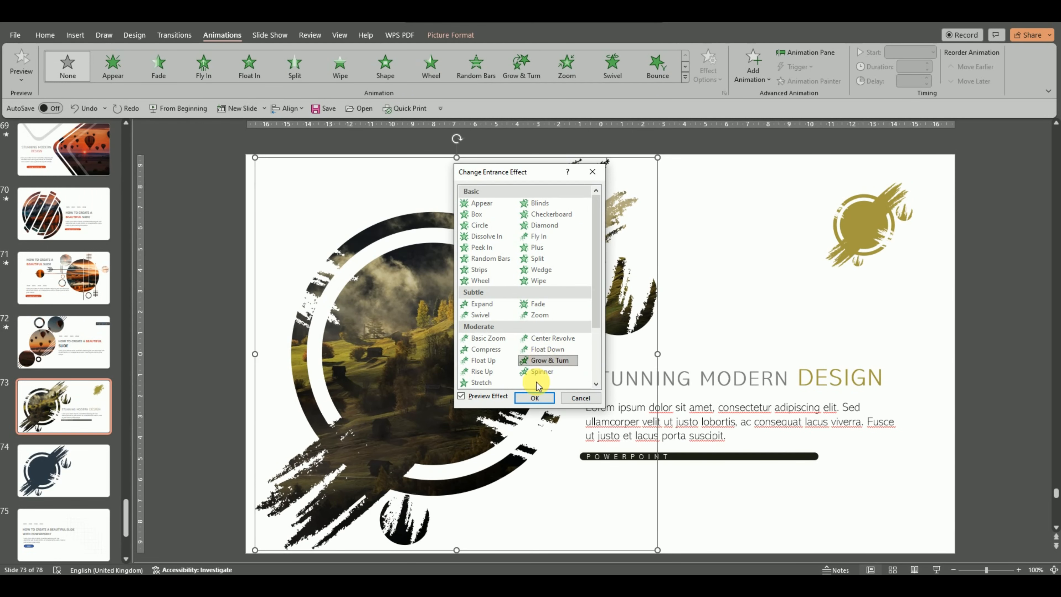
click(533, 397)
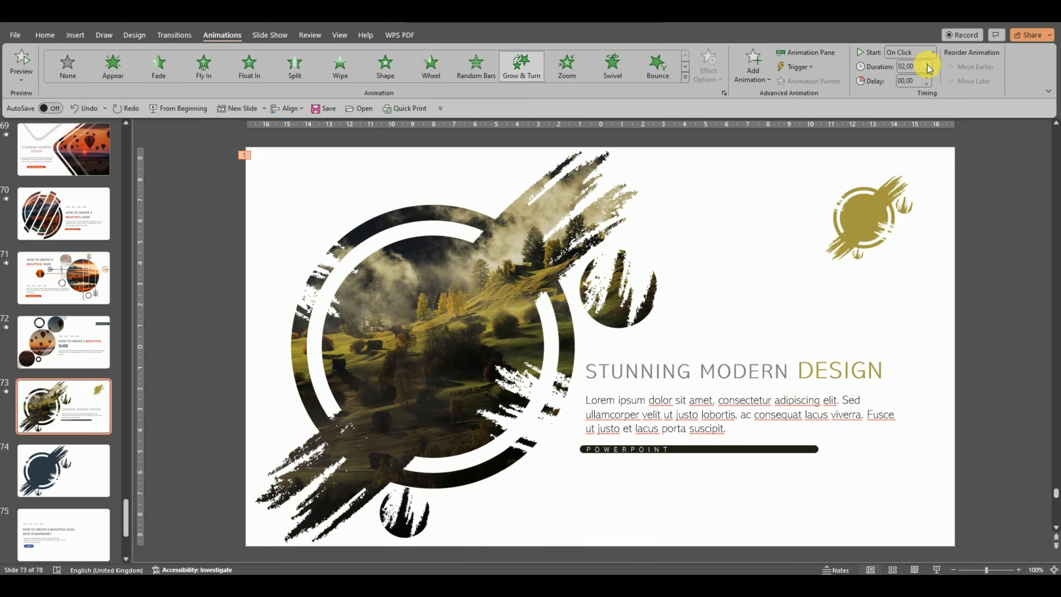
click(933, 54)
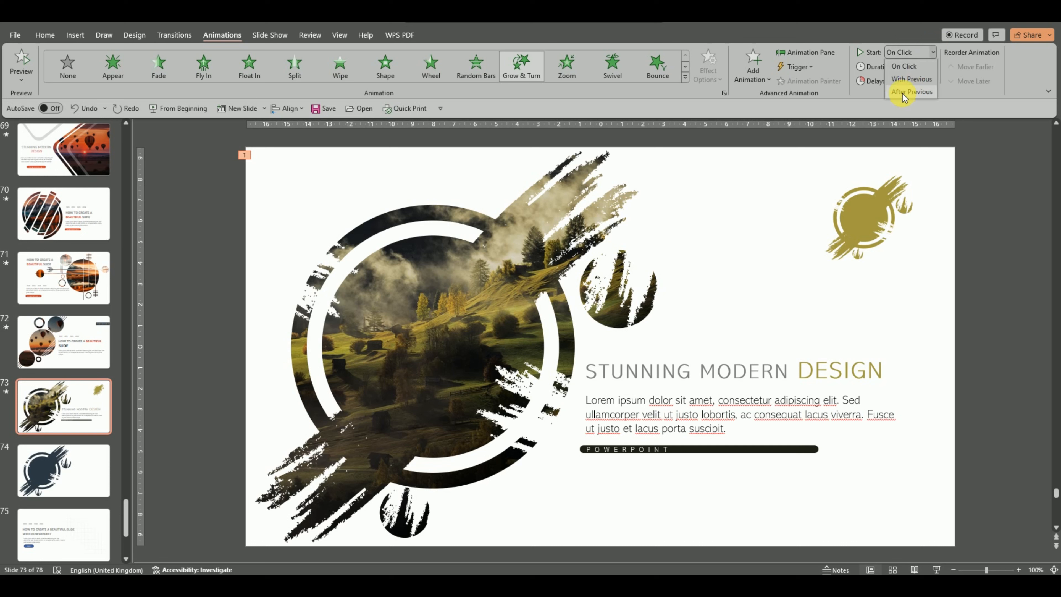
click(906, 86)
Animate the STUNNING MODERN DESIGN title with Float In, lasting 1.5 seconds and starting After Previous
click(610, 370)
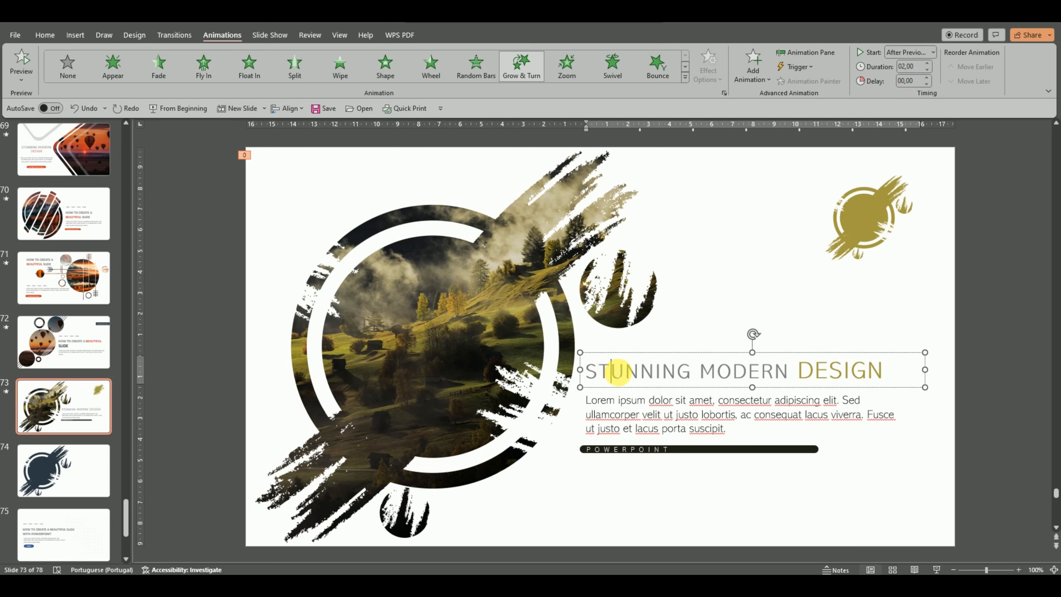
click(628, 358)
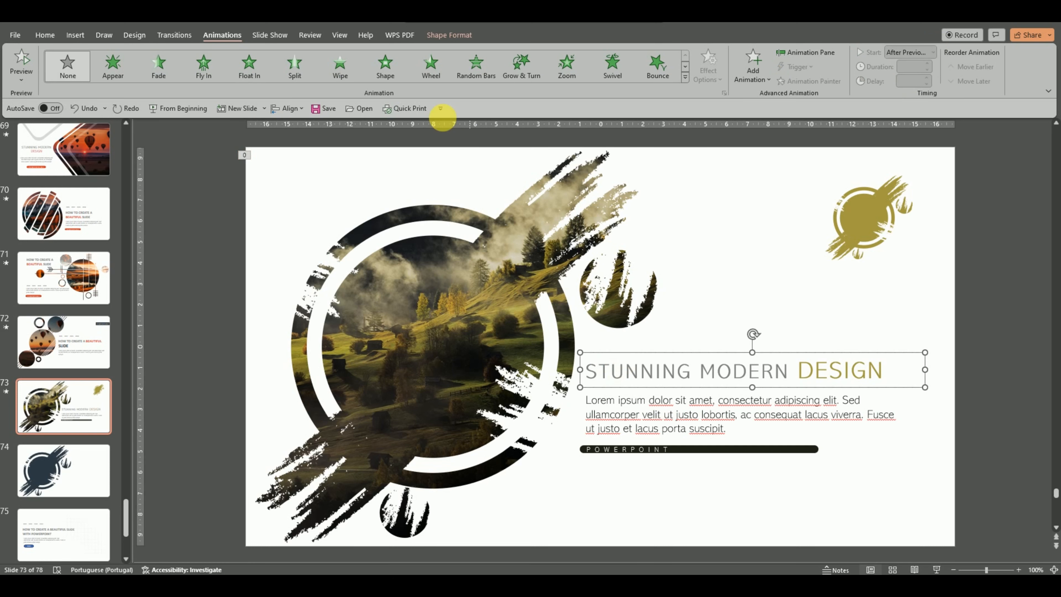
click(240, 69)
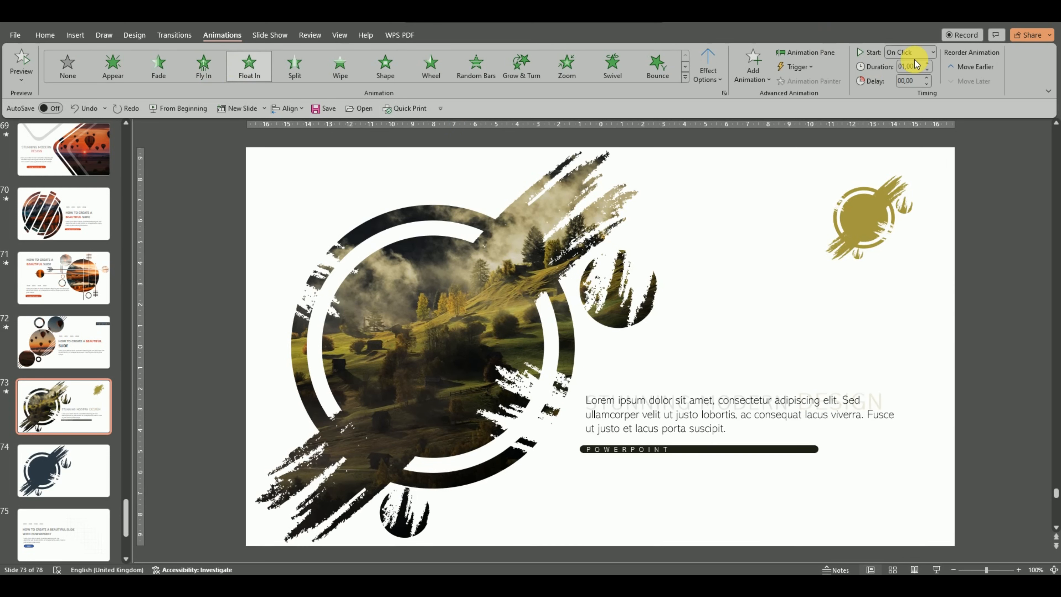
click(934, 53)
click(915, 89)
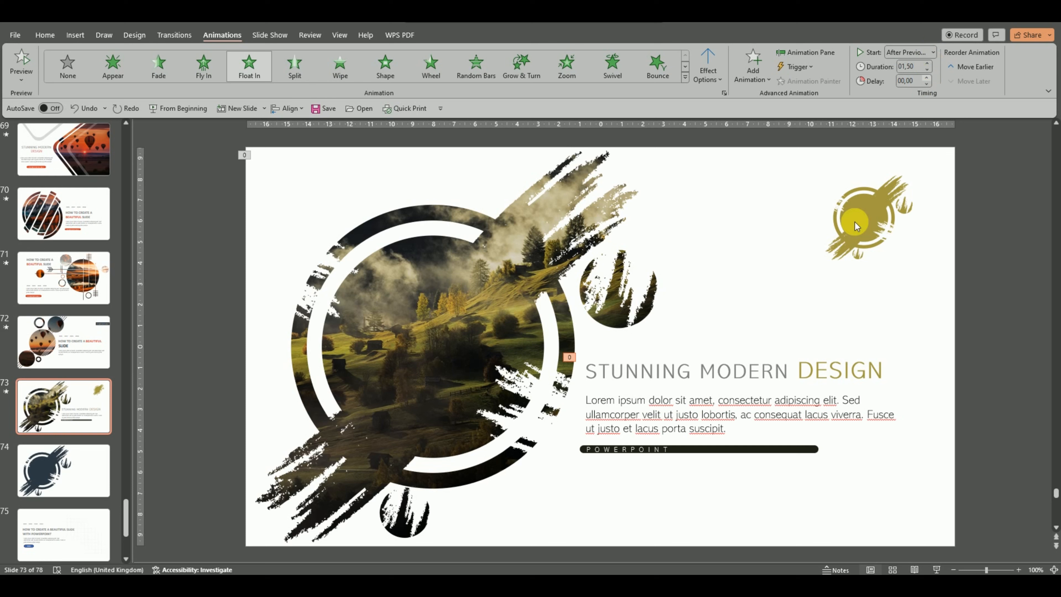
Animate the Lorem ipsum paragraph with a Wipe From Left, lasting 1.5 seconds and starting After Previous
click(659, 413)
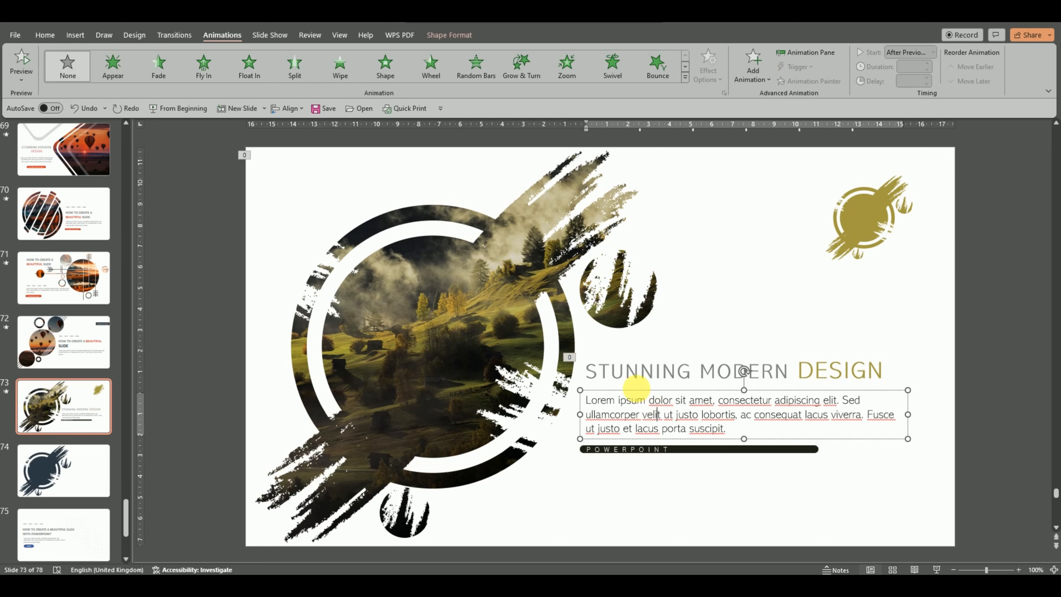
click(637, 396)
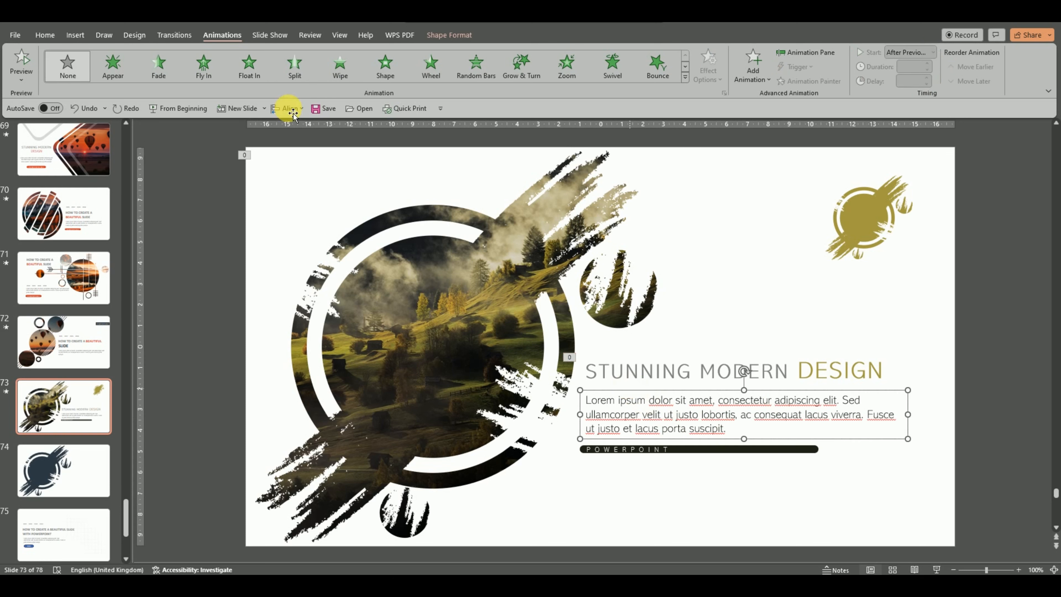
click(341, 62)
click(708, 65)
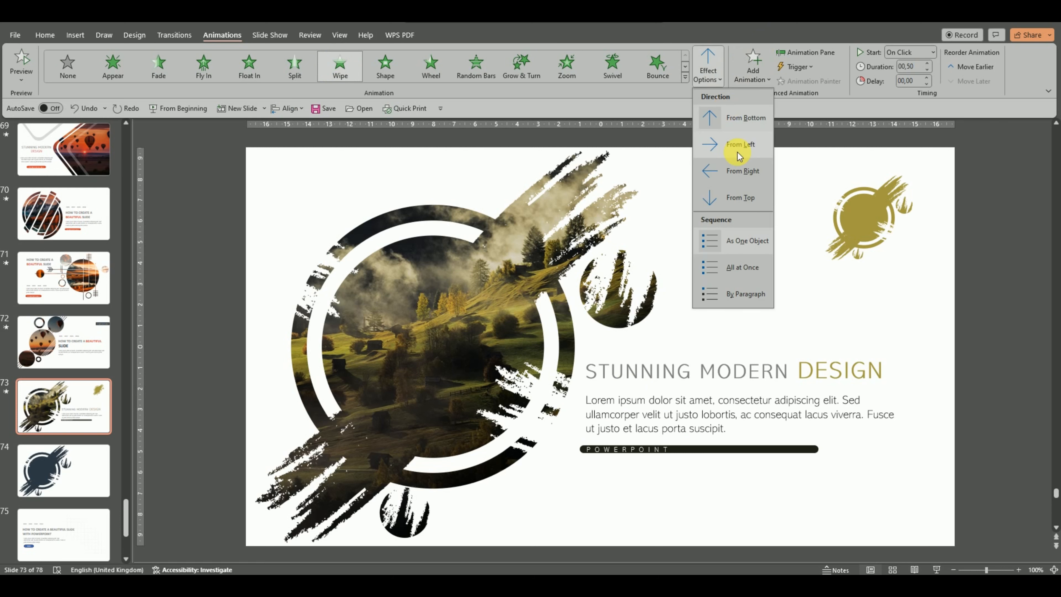
click(738, 145)
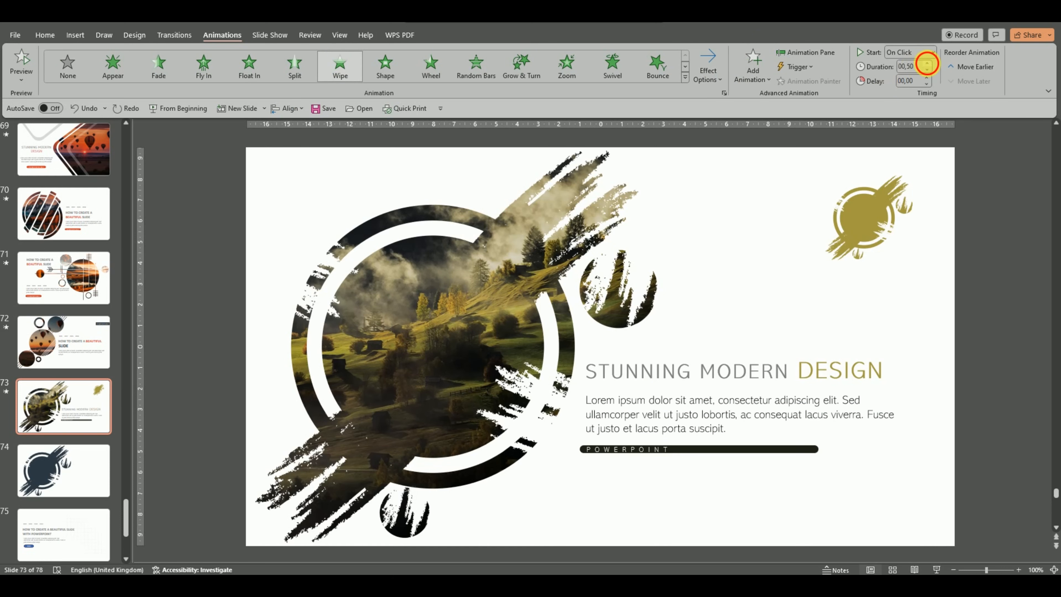
click(926, 62)
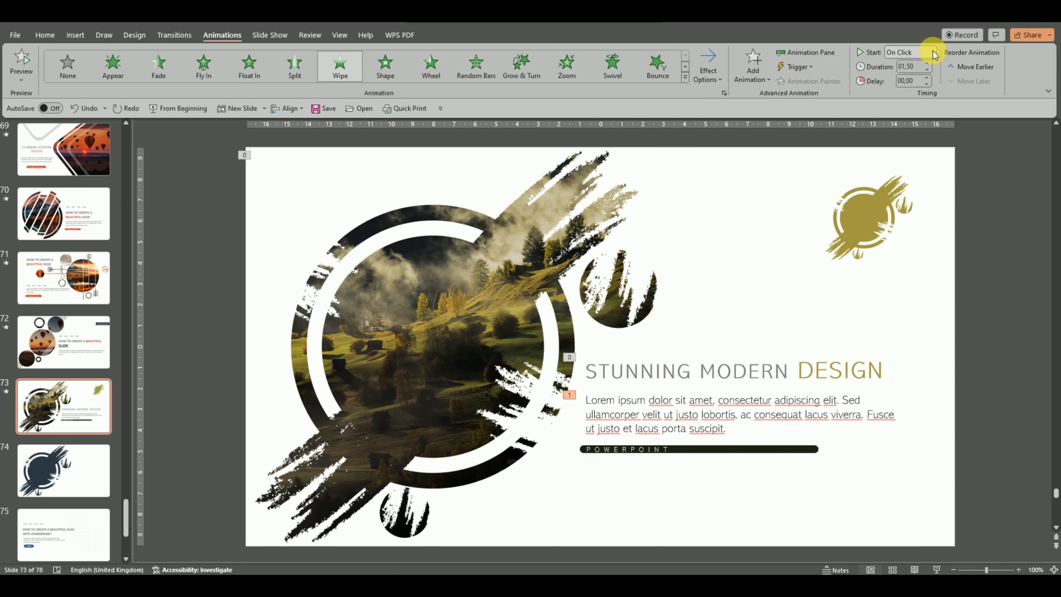
click(935, 53)
click(909, 94)
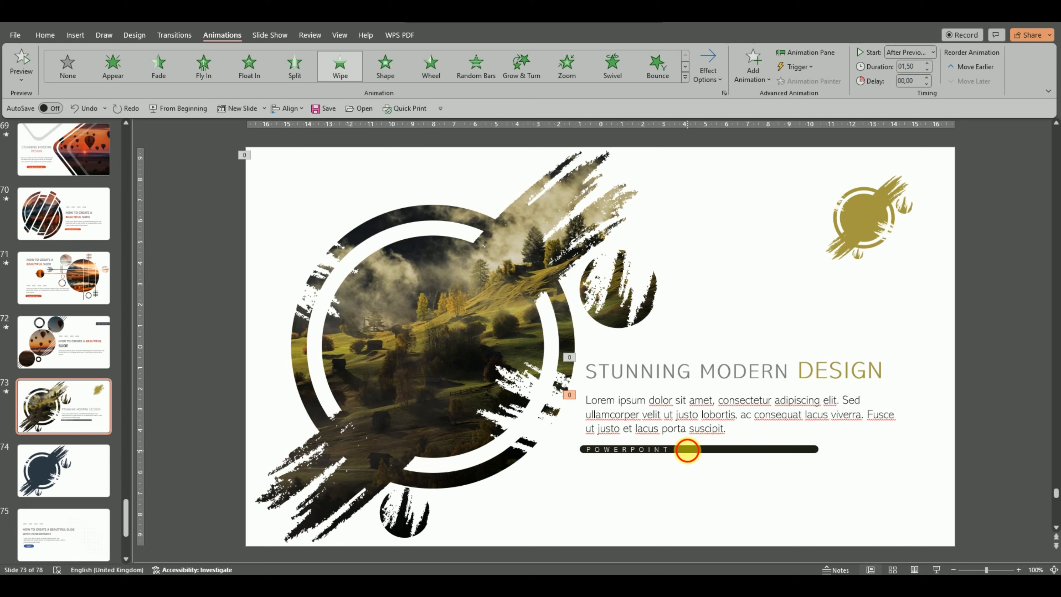
Give the dark POWERPOINT bar a Wipe entrance From Left with a 1.5-second duration, starting After Previous
click(687, 450)
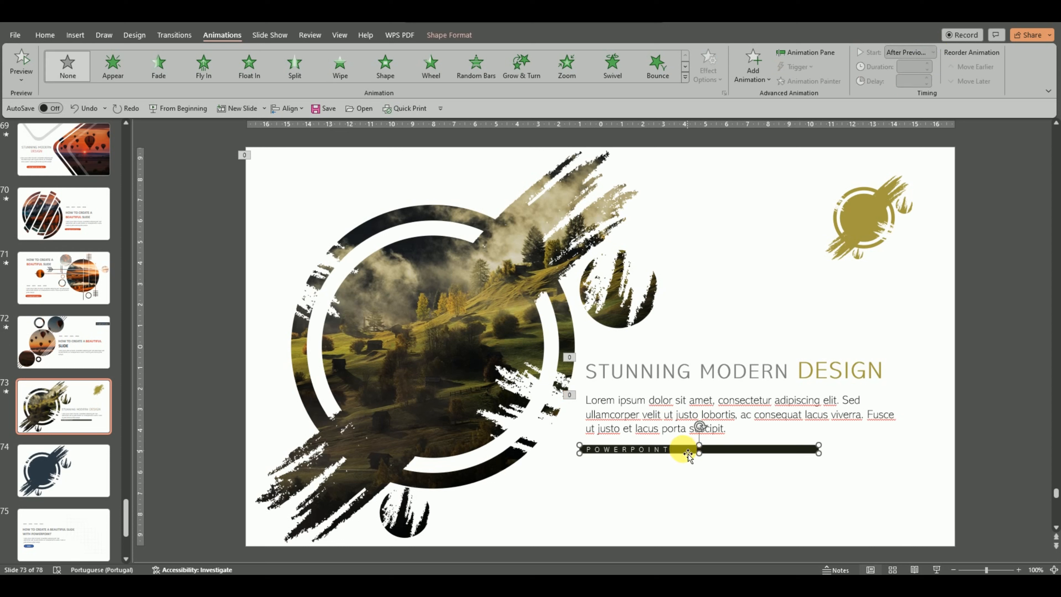
click(351, 74)
click(708, 67)
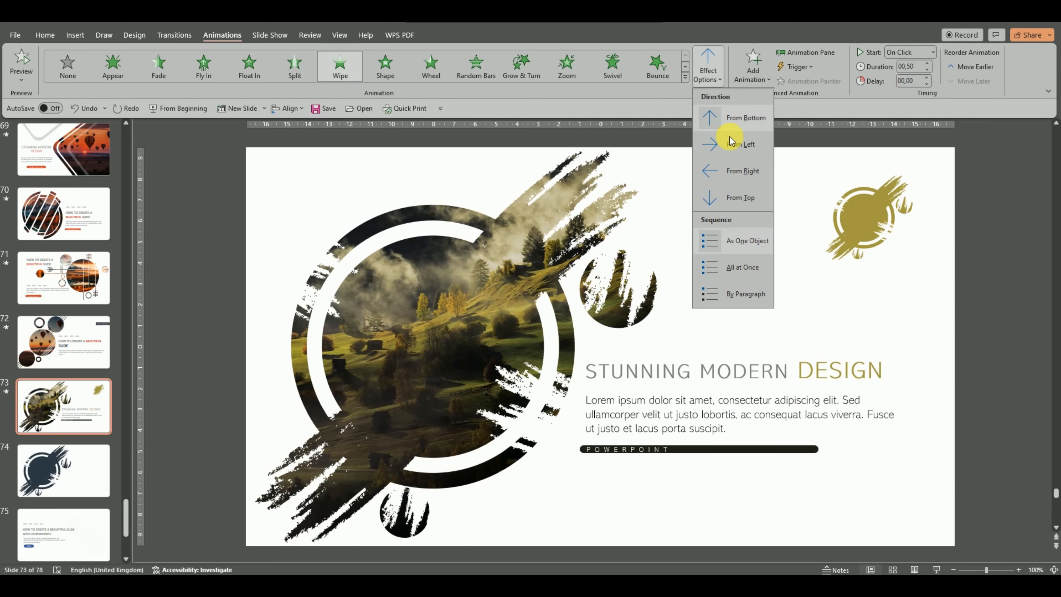
click(736, 144)
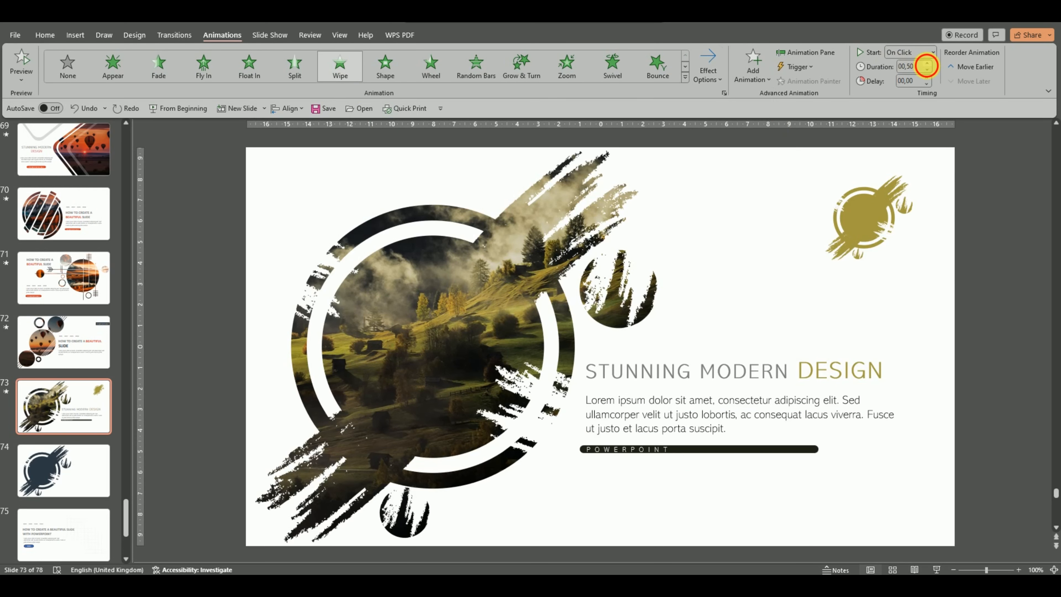
click(926, 63)
click(926, 62)
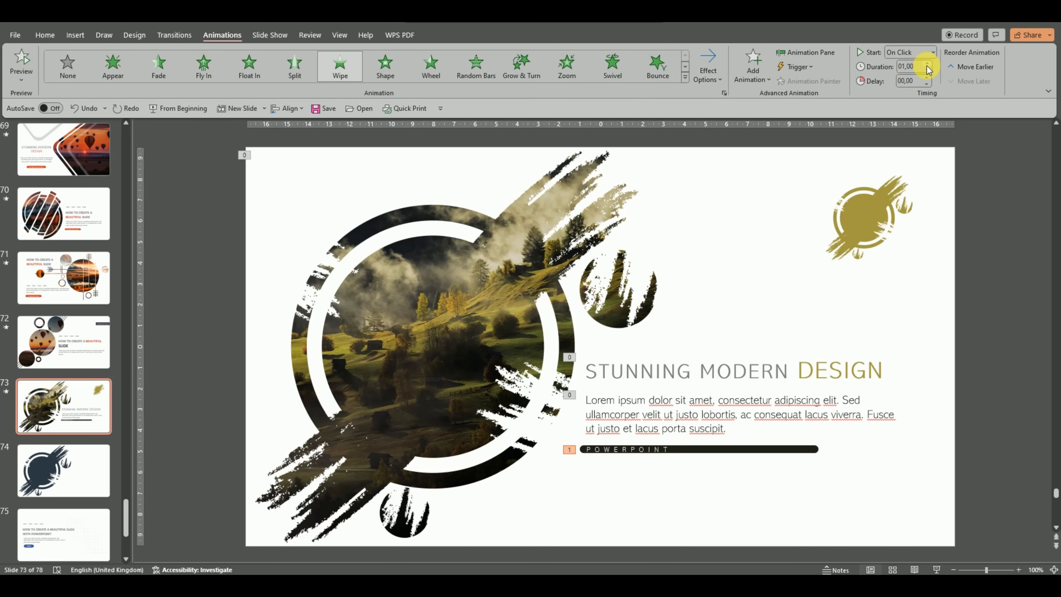
click(934, 53)
click(907, 88)
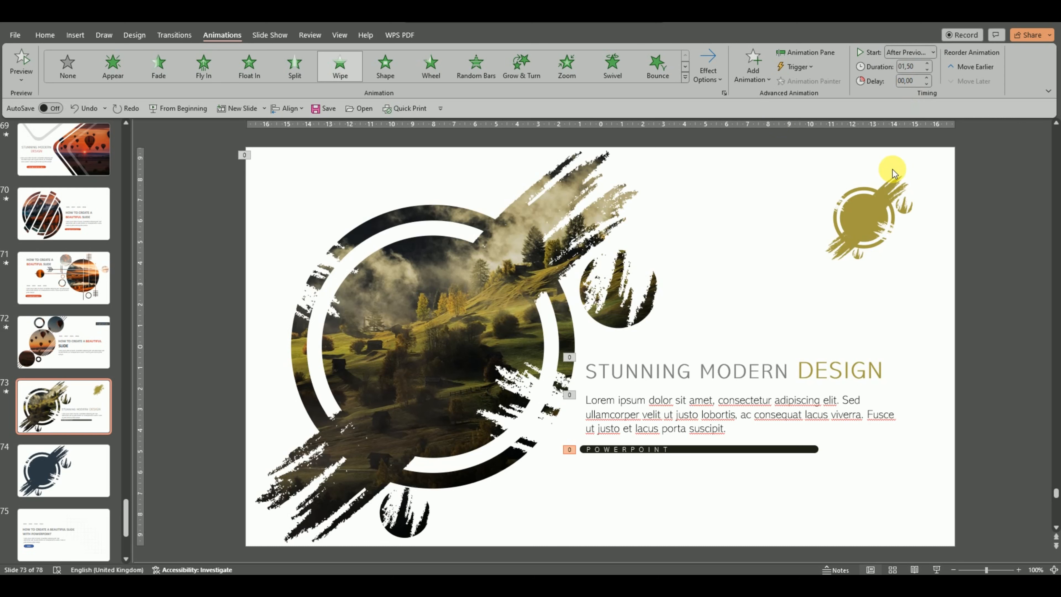
Add a Fade entrance to the small olive-gold logo with a 1-second duration, starting After Previous
click(871, 216)
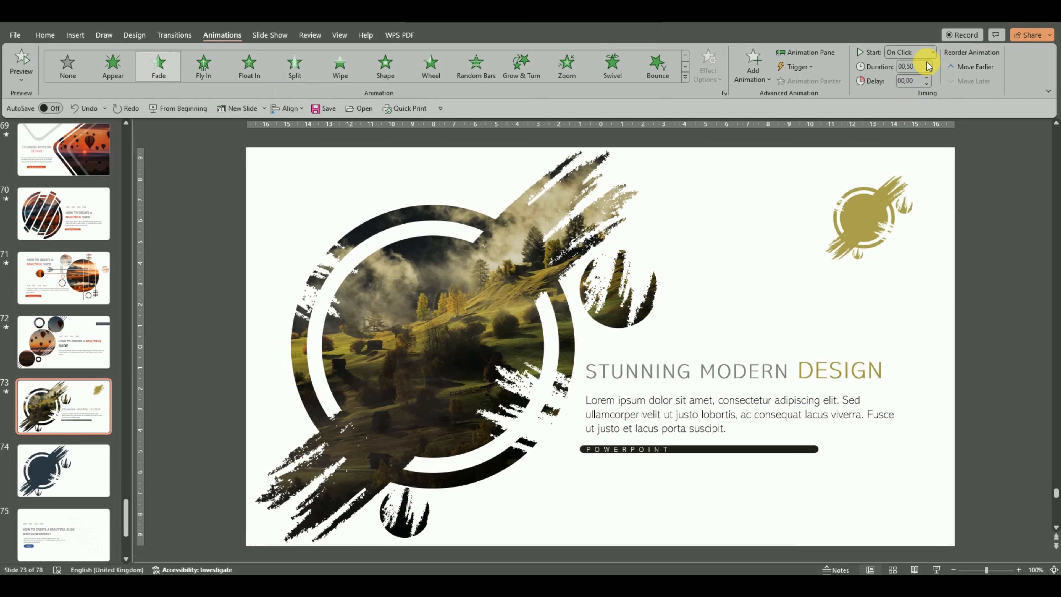
click(926, 63)
click(926, 63)
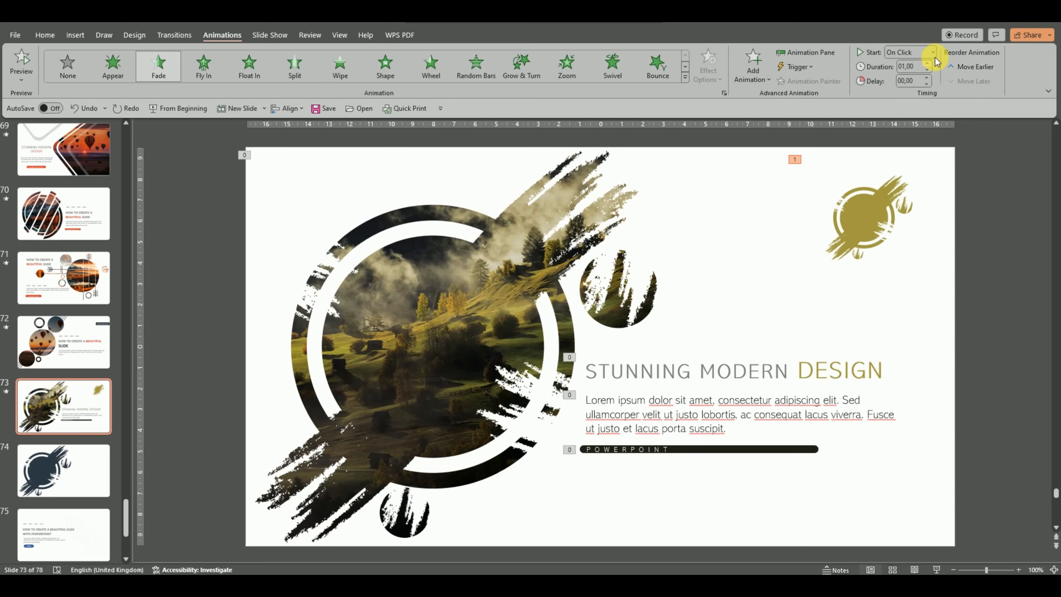
click(934, 55)
click(921, 90)
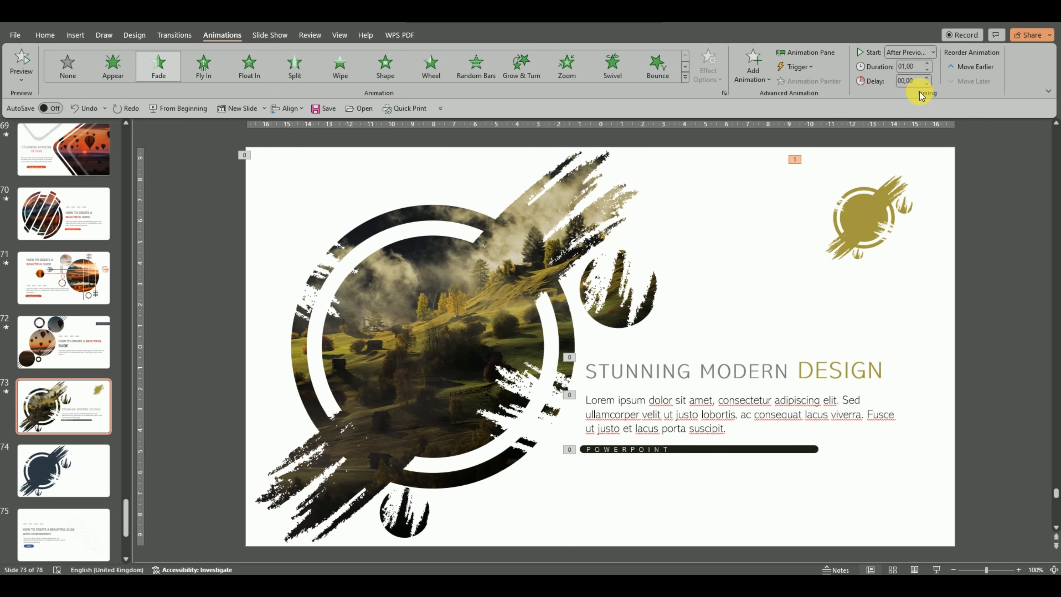
Preview the animation sequence of slide 73 and play it as a full-screen slide show
click(25, 60)
click(937, 569)
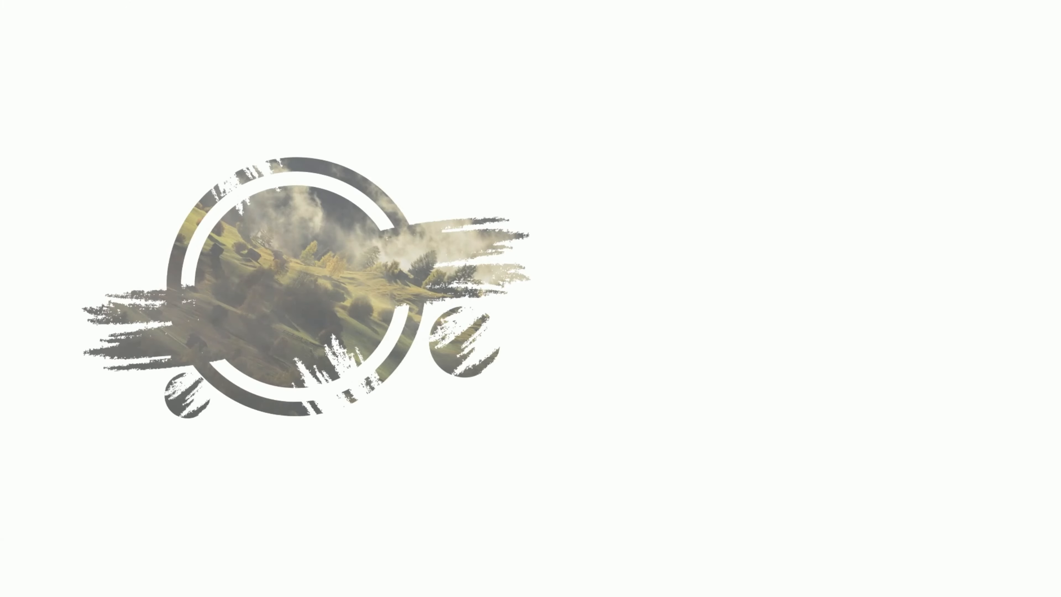